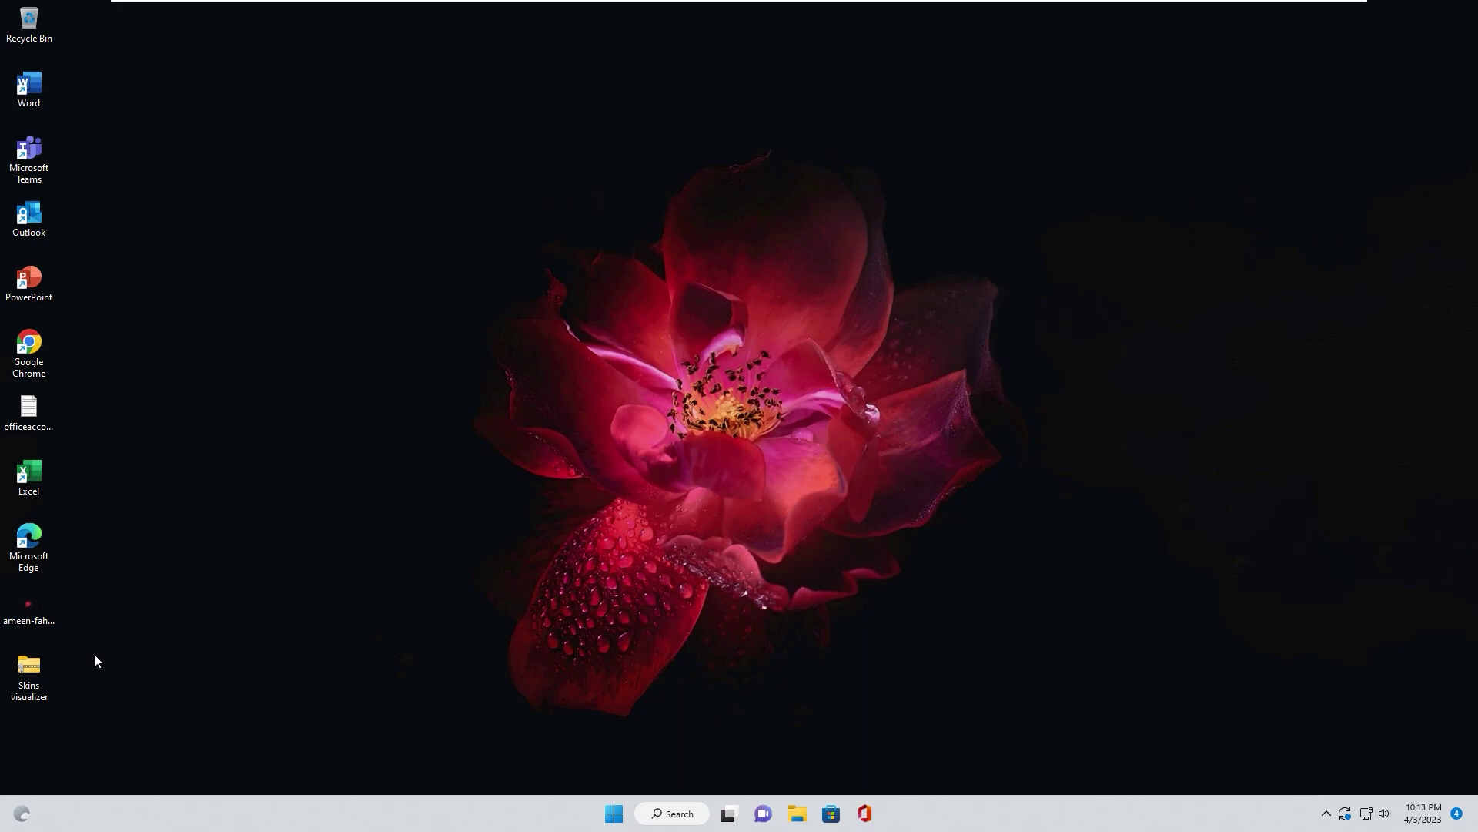
- Extract the Skins visualizer archive on the desktop and open the Skins visualizer folder inside the extracted one
{"action": "left_click_drag", "start_coordinate": [32, 673], "coordinate": [280, 382]}
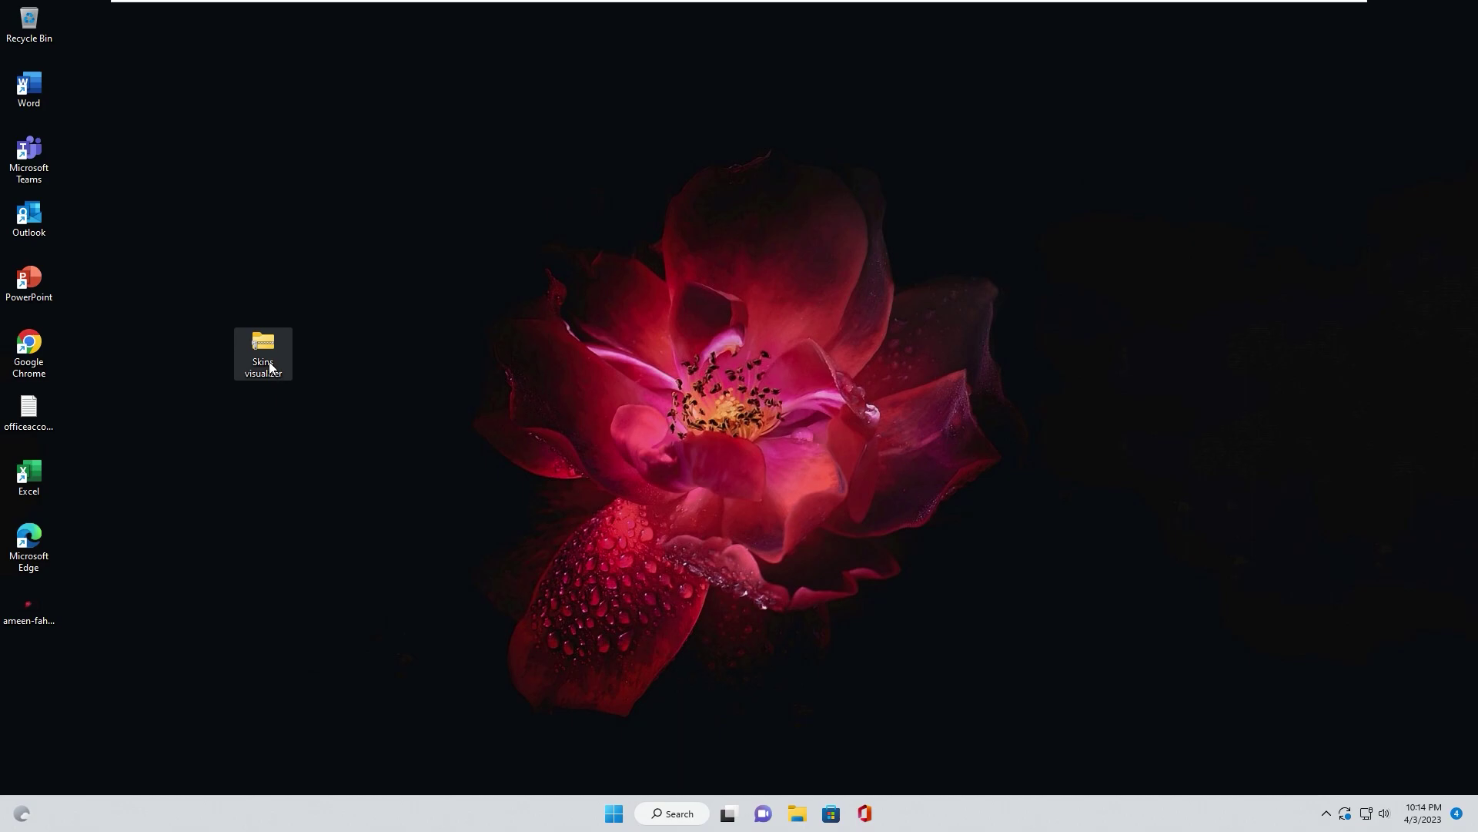
{"action": "left_click", "coordinate": [164, 347]}
{"action": "double_click", "coordinate": [262, 348]}
{"action": "right_click", "coordinate": [266, 339]}
{"action": "left_click", "coordinate": [317, 444]}
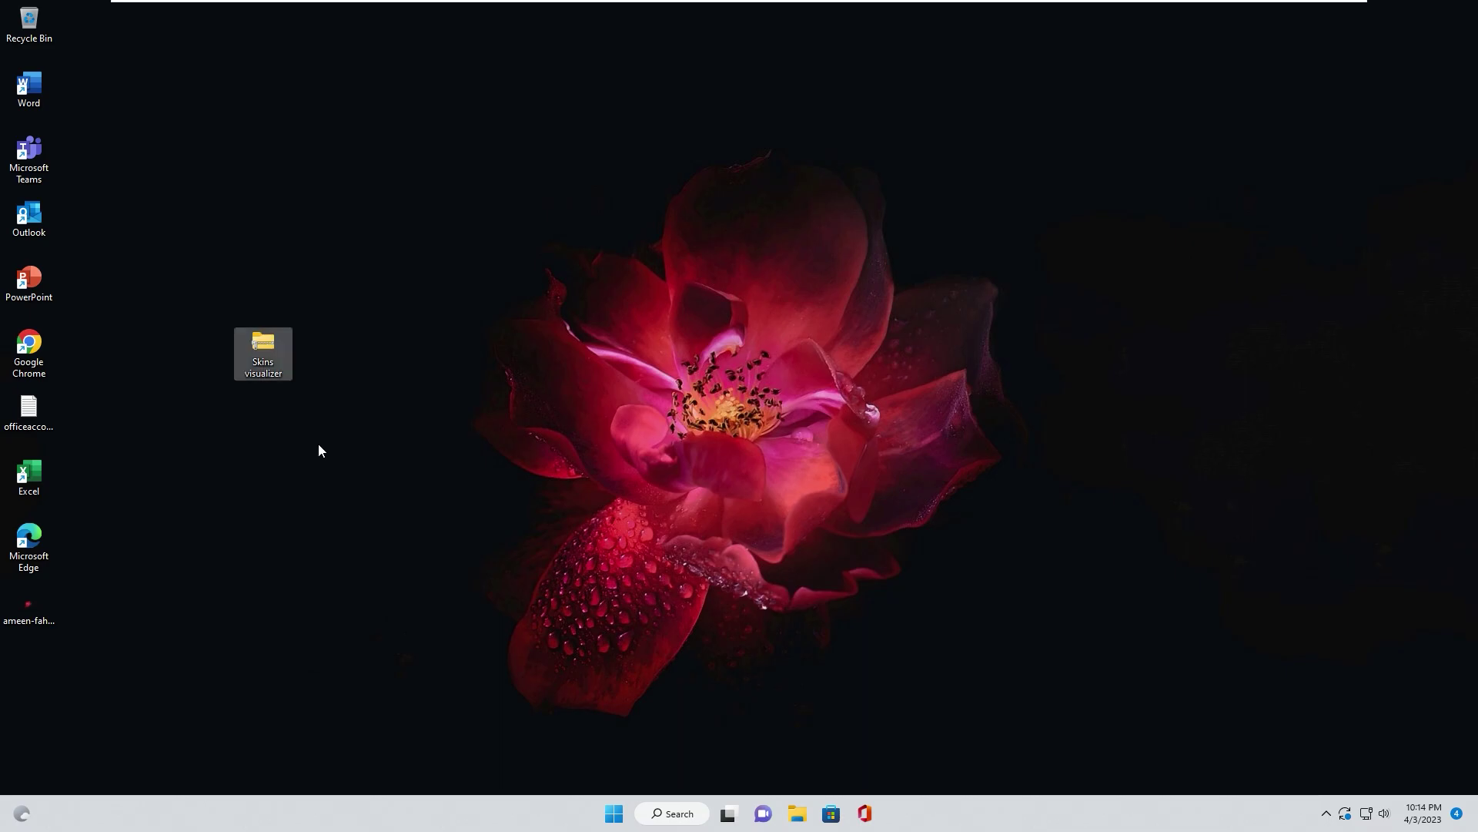
{"action": "left_click", "coordinate": [878, 553]}
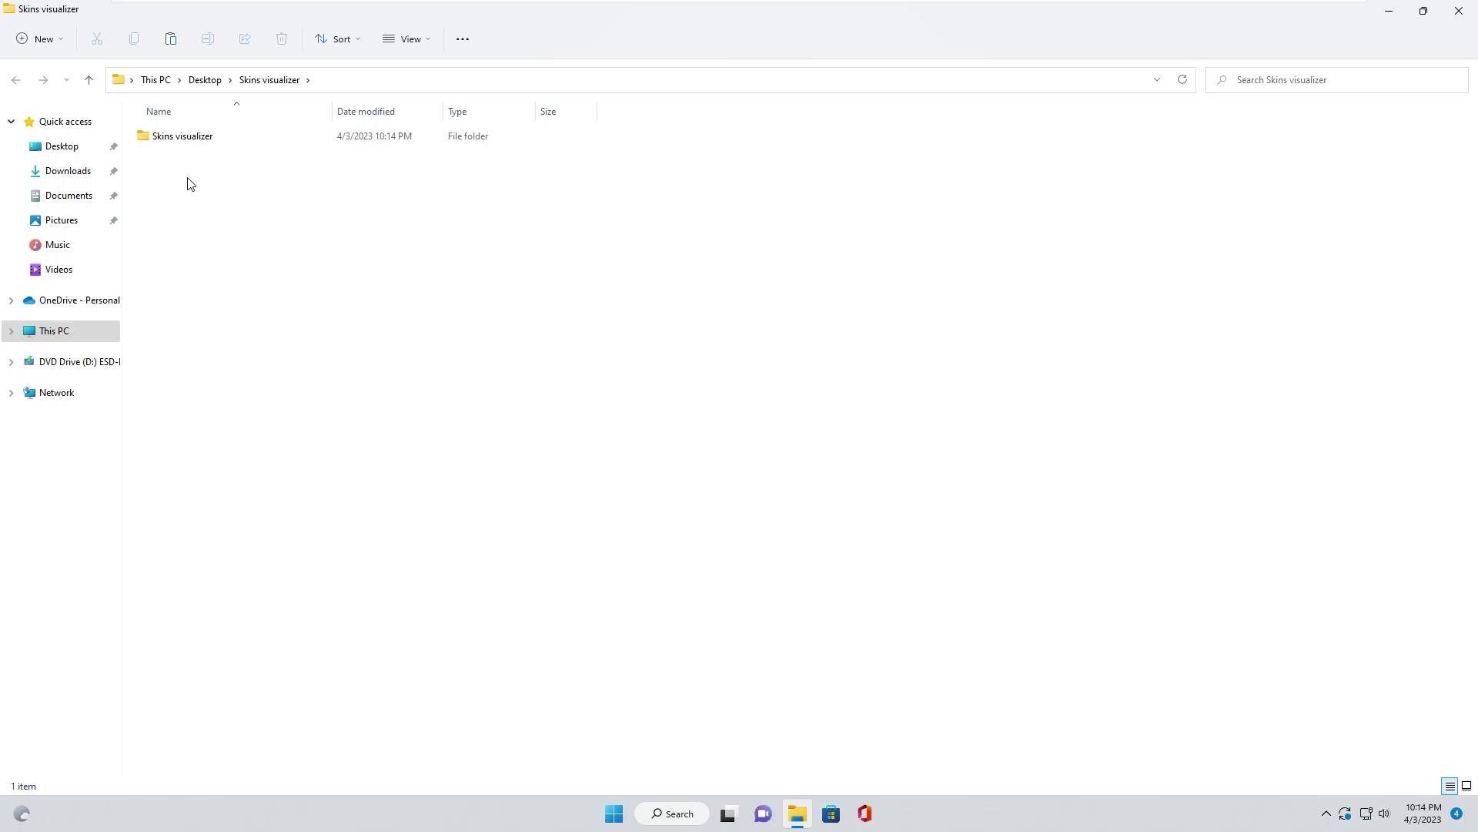
{"action": "double_click", "coordinate": [173, 140]}
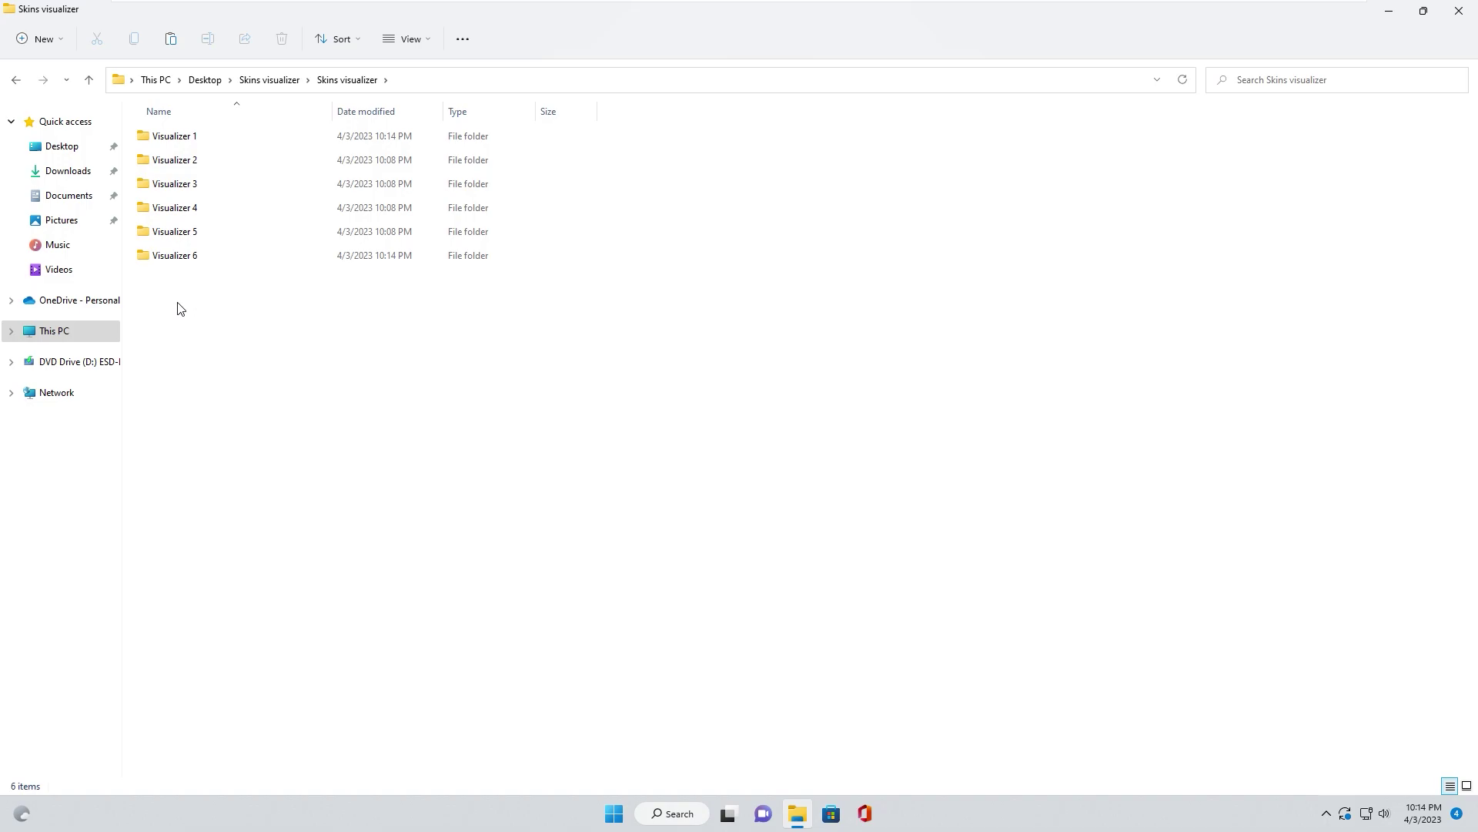
- Search the web for rainmeter in Microsoft Edge and download the 4.5.17 installer from the official Rainmeter site
{"action": "left_click", "coordinate": [672, 815]}
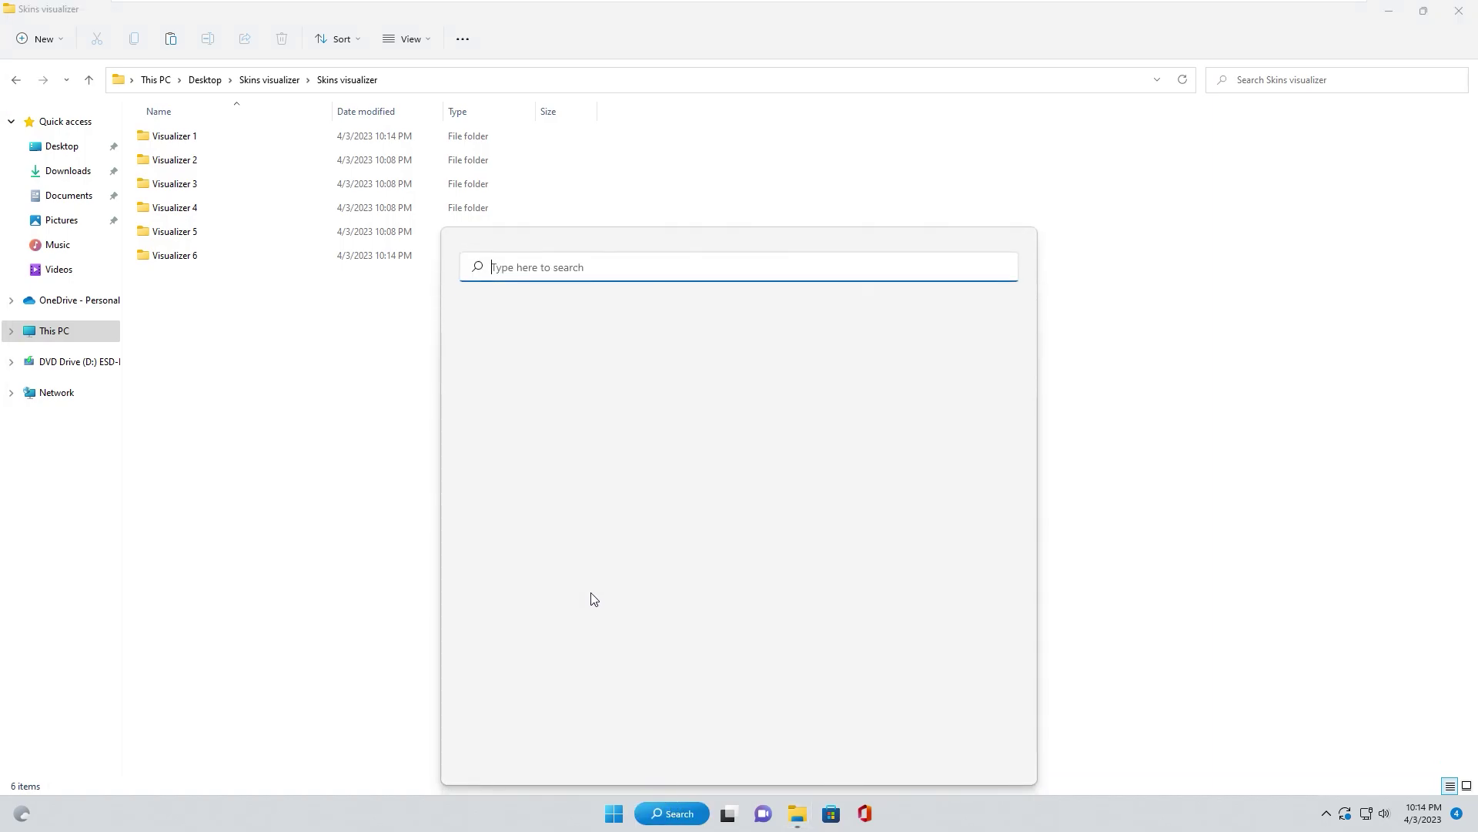
{"action": "left_click", "coordinate": [531, 377]}
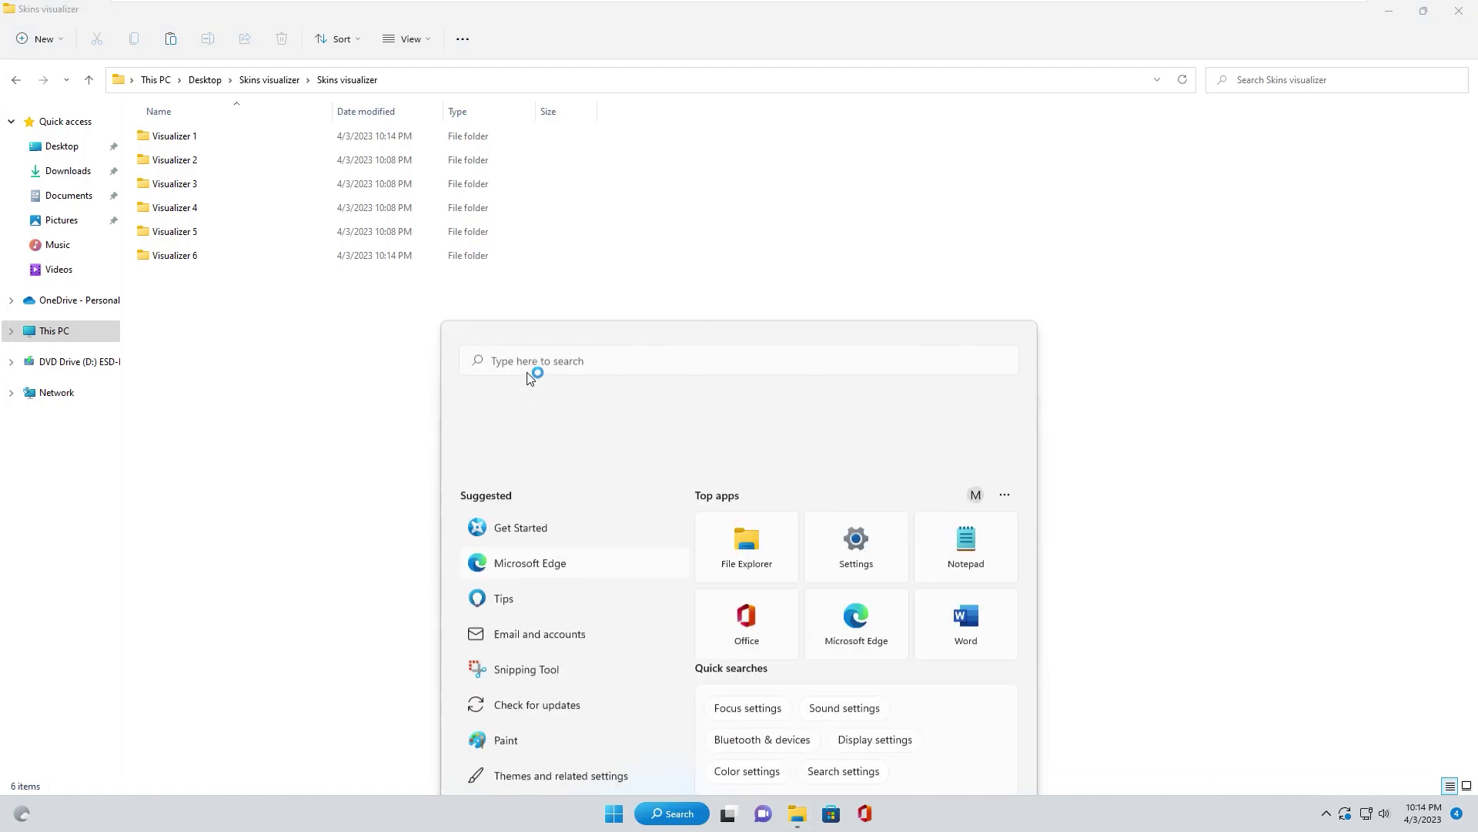
{"action": "type", "text": "rainmeter"}
{"action": "key", "text": "Return"}
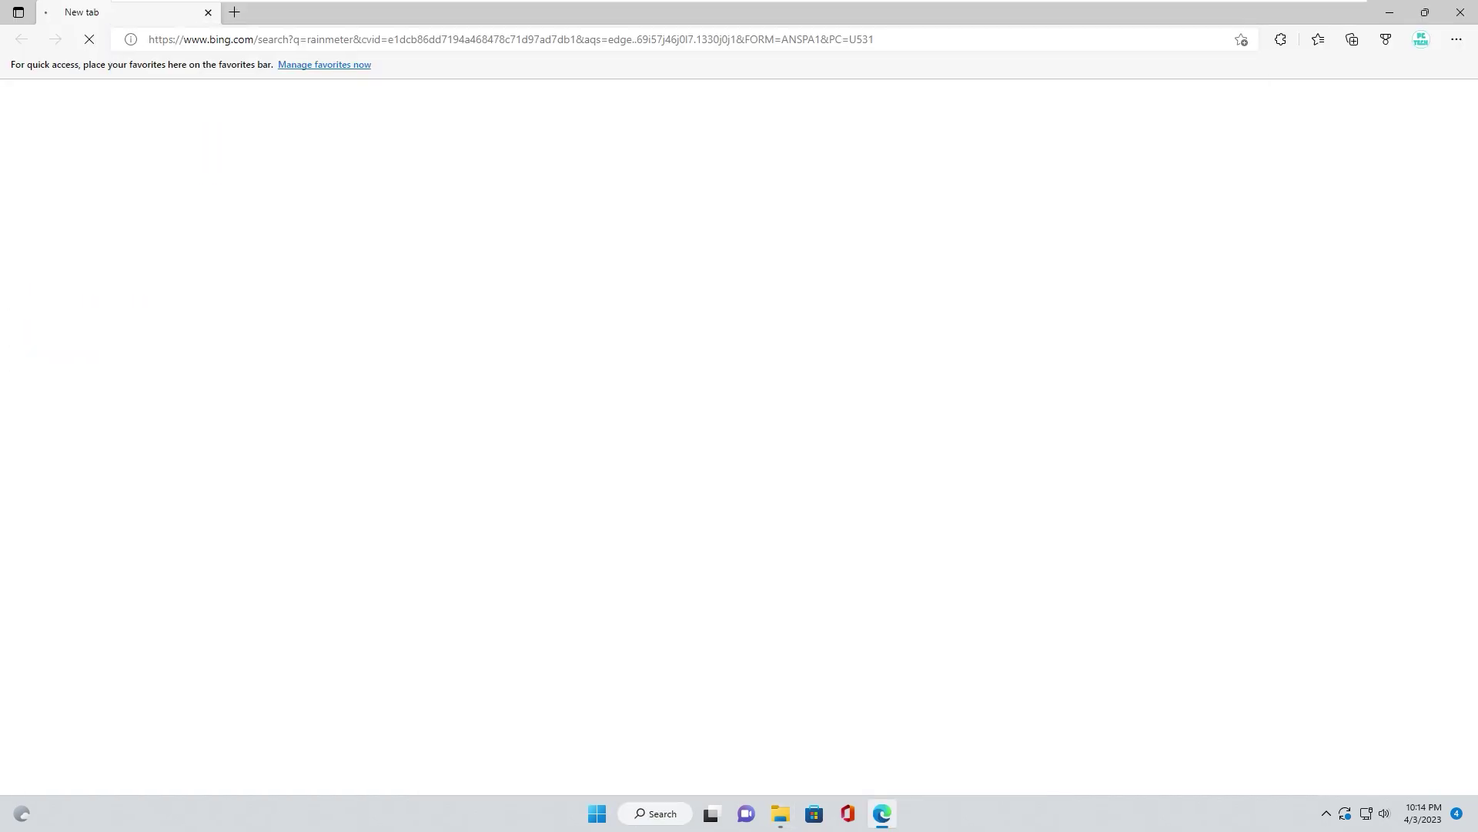
{"action": "left_click", "coordinate": [195, 199]}
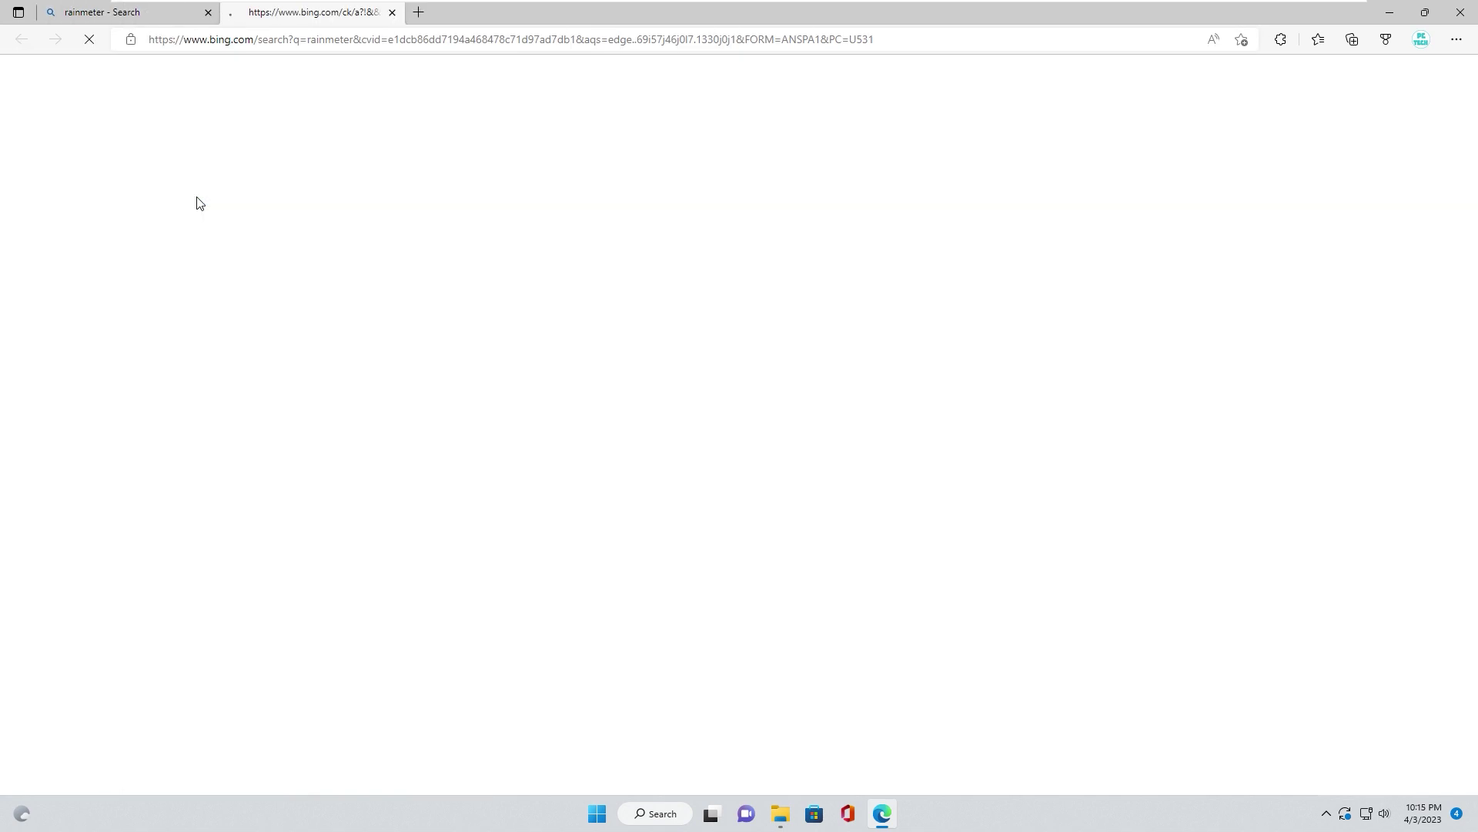
{"action": "left_click", "coordinate": [717, 508]}
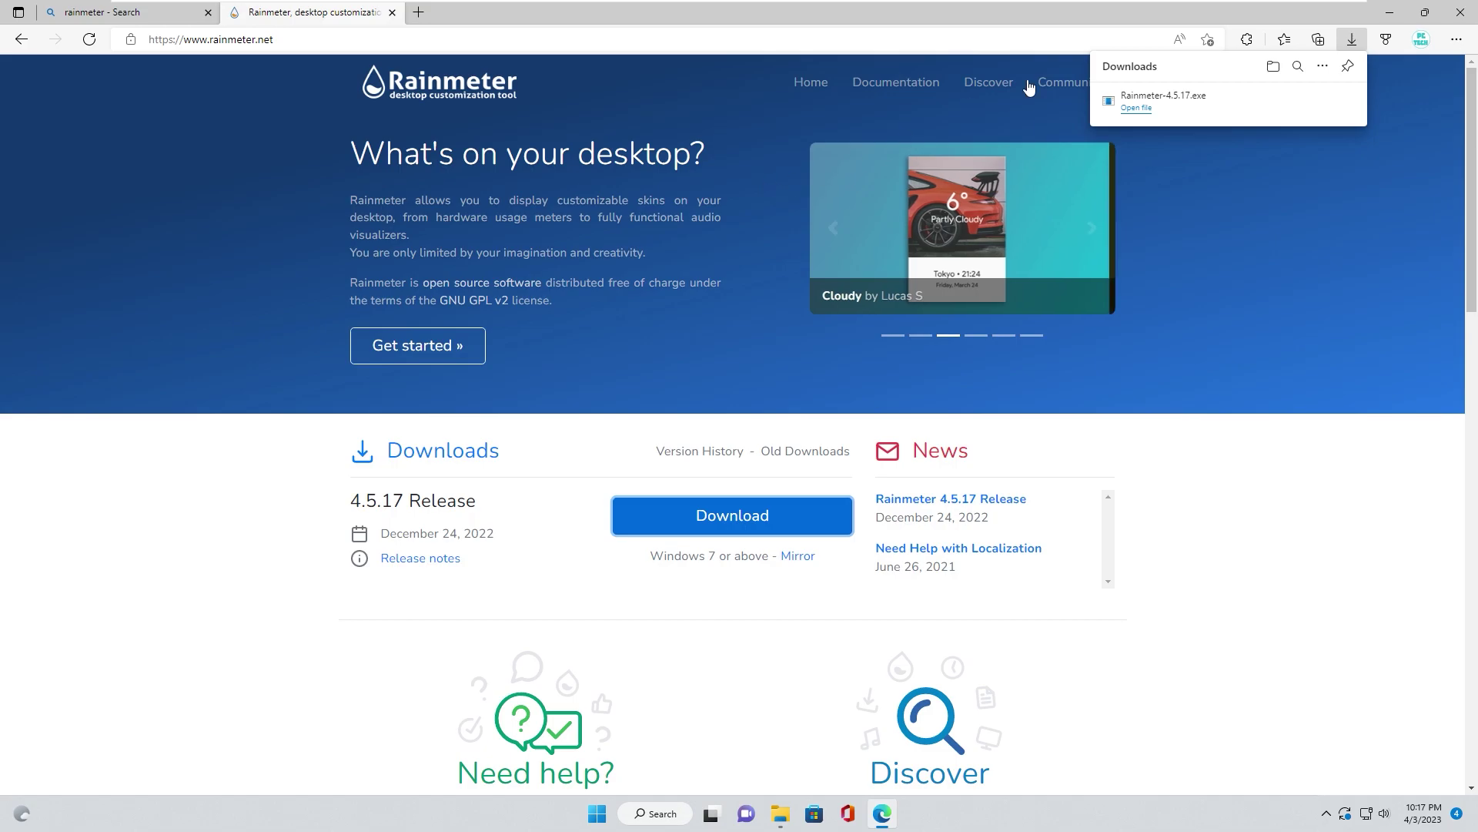
- Run the downloaded Rainmeter-4.5.17.exe and complete a standard installation in English
{"action": "left_click", "coordinate": [1137, 109]}
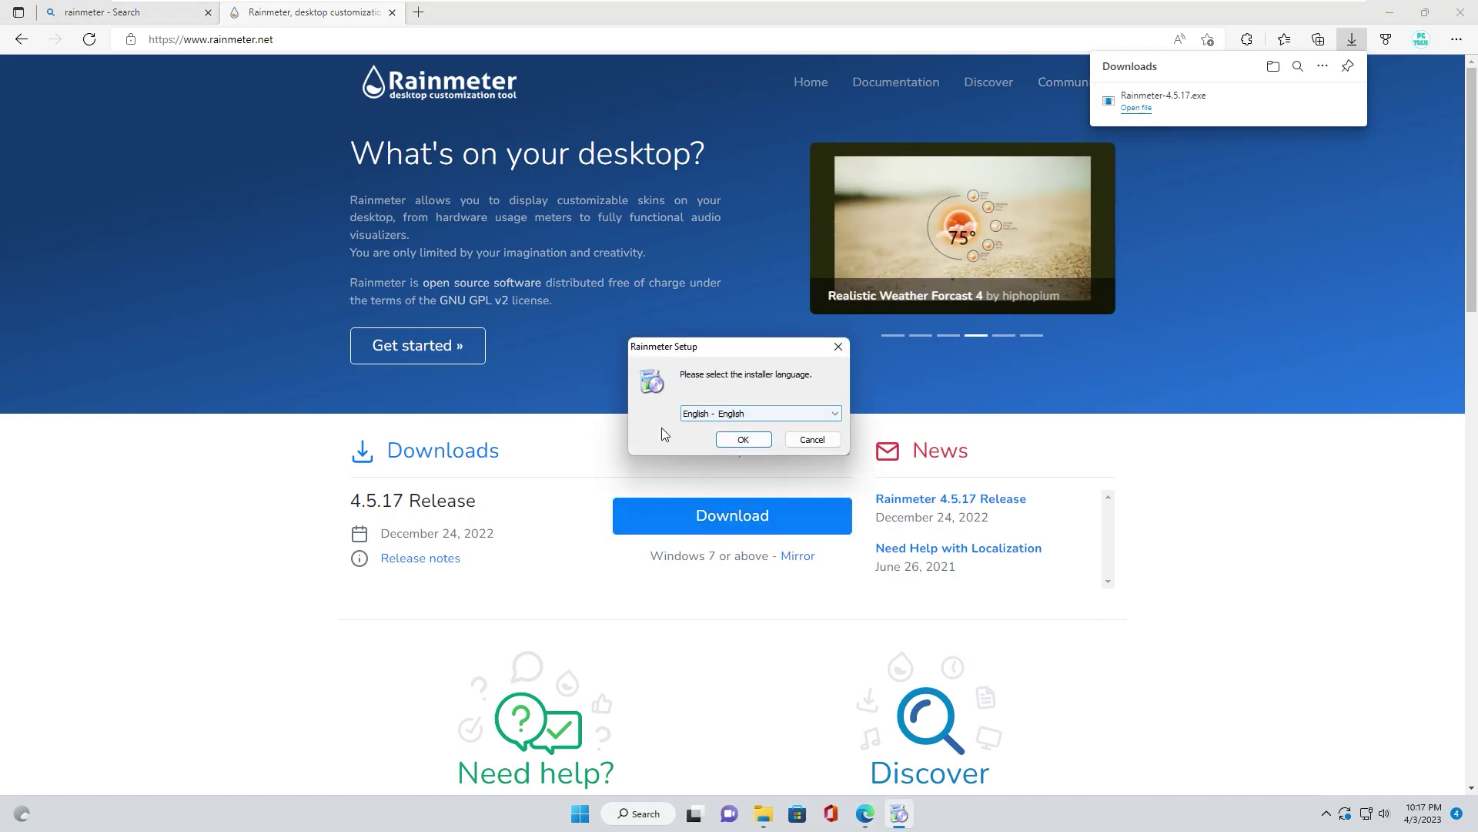
{"action": "left_click", "coordinate": [734, 440]}
{"action": "key", "text": "Return"}
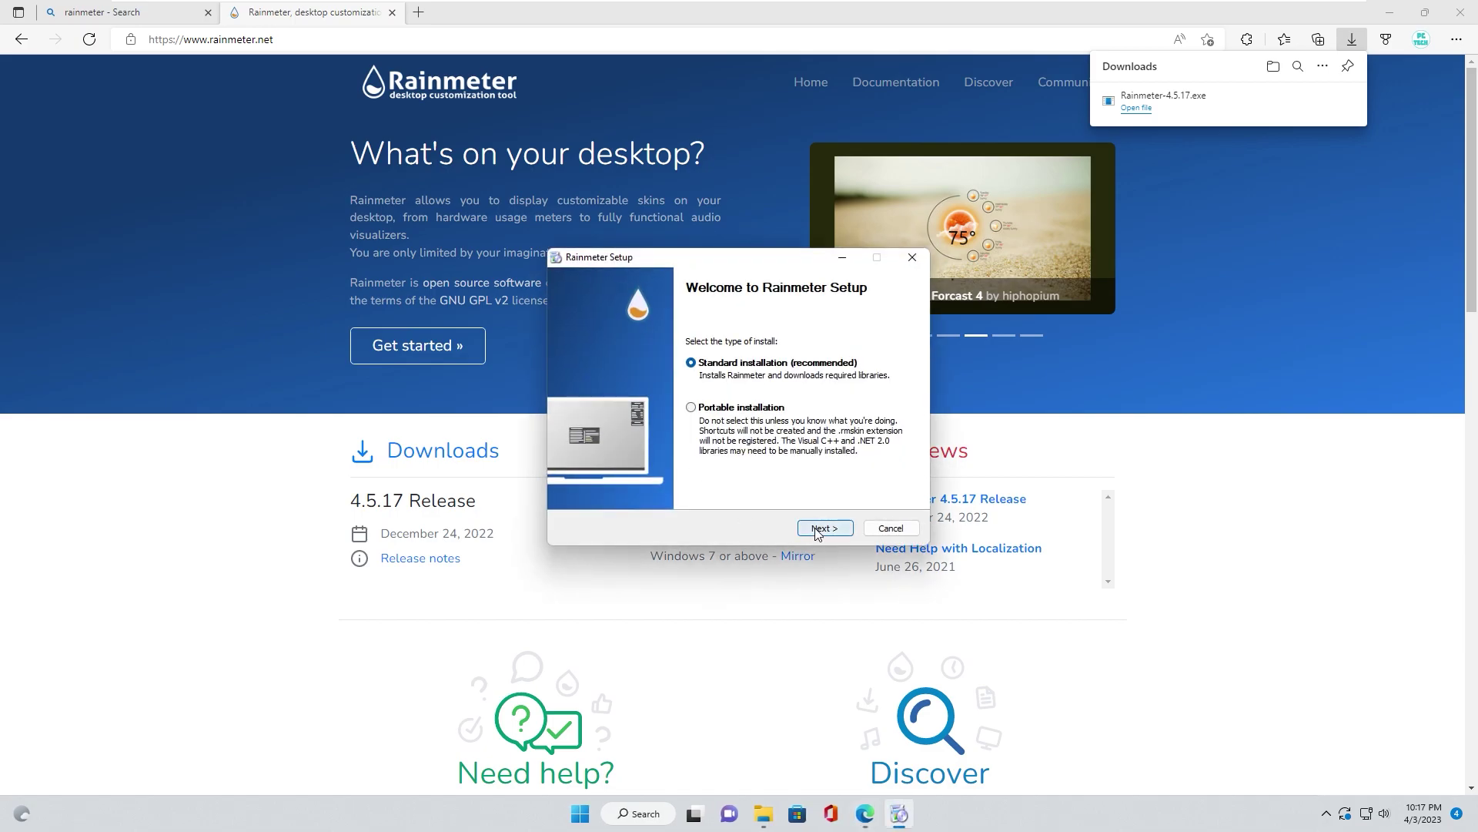
{"action": "key", "text": "Return"}
{"action": "left_click", "coordinate": [666, 528]}
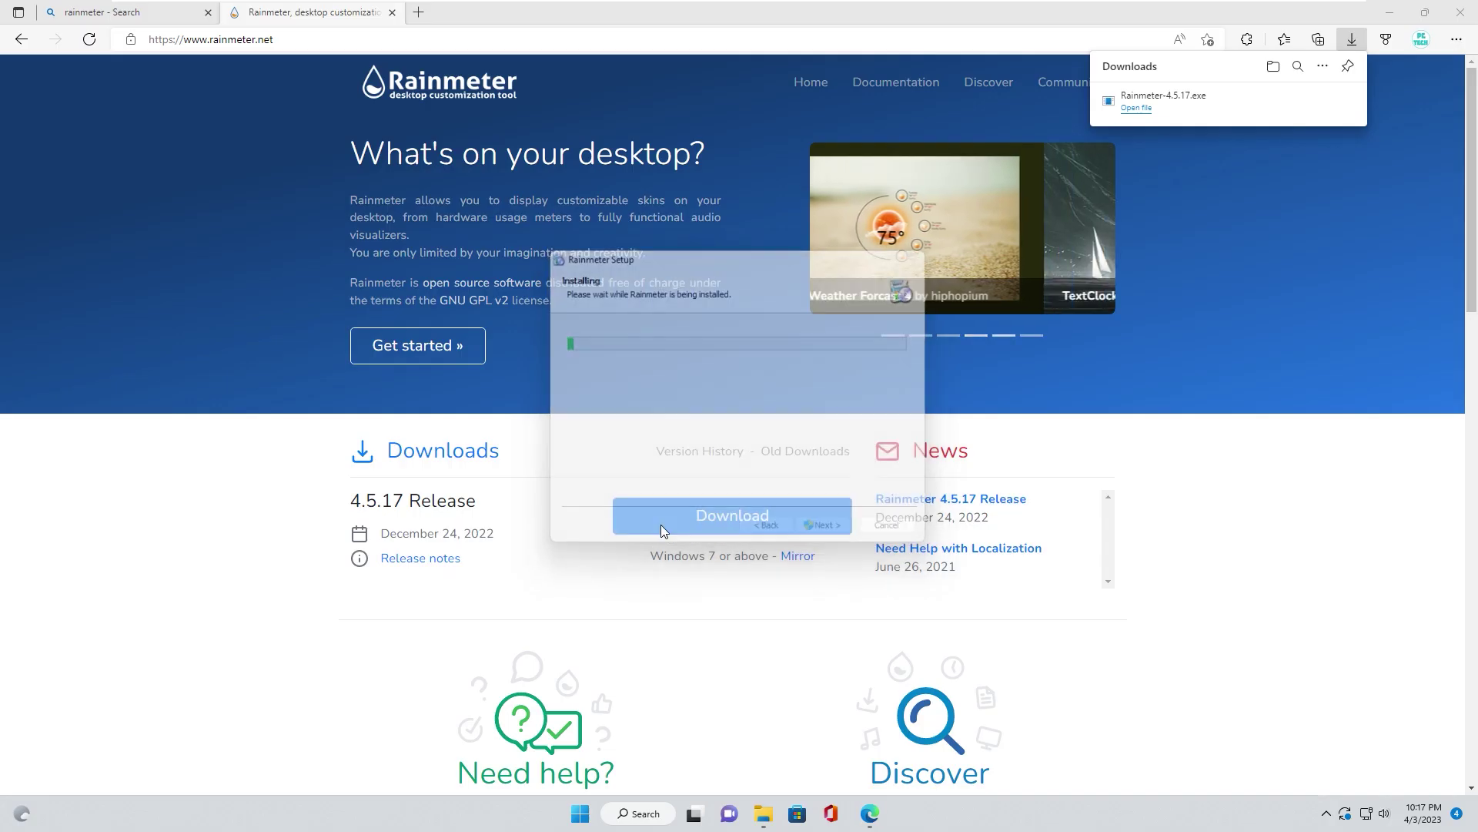
{"action": "key", "text": "Return"}
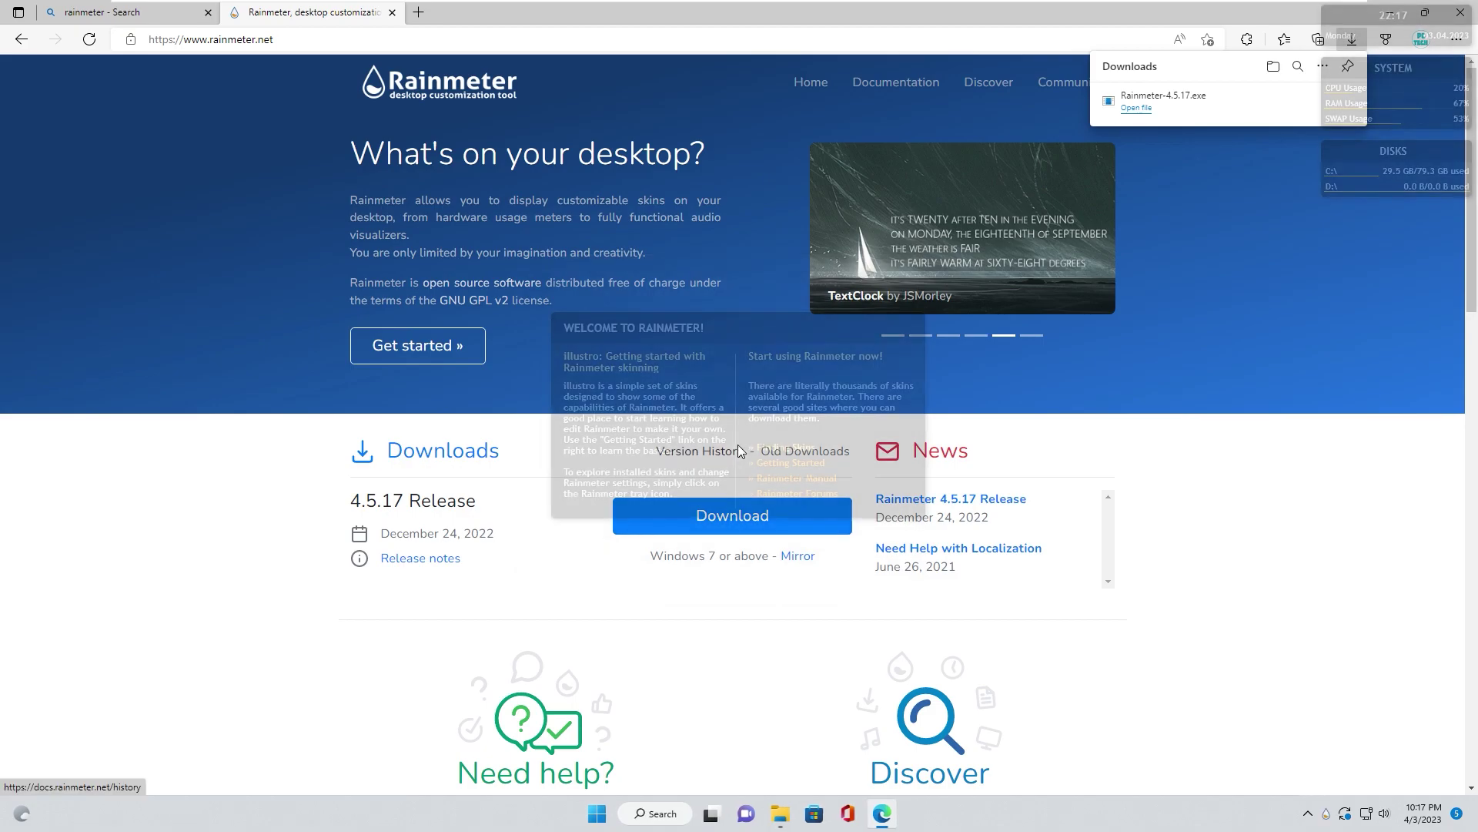
- Unload the default illustro Welcome, System, Disk and clock skins, minimizing the browser to reach the desktop
{"action": "right_click", "coordinate": [869, 478]}
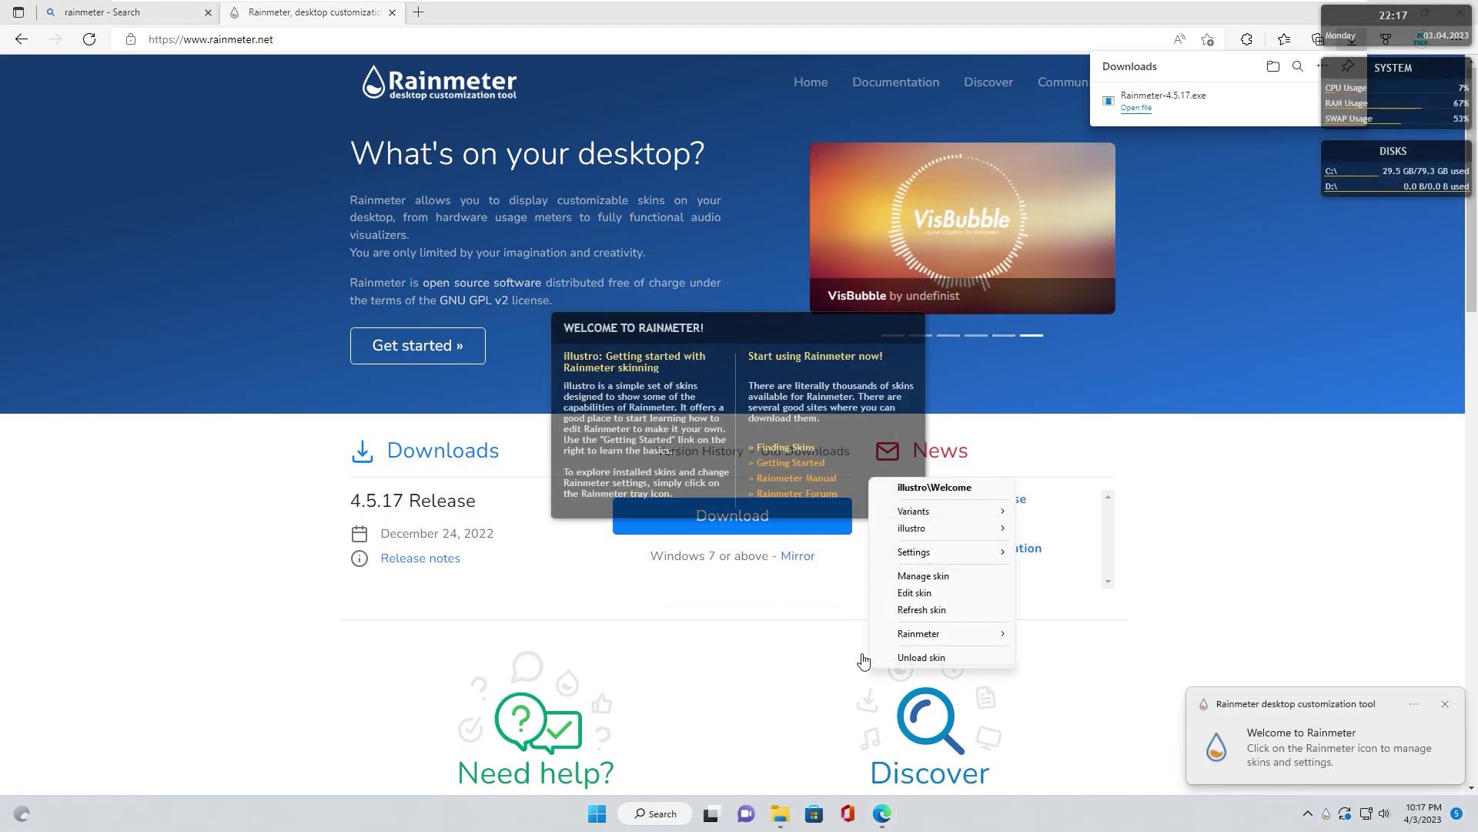
{"action": "left_click", "coordinate": [899, 658]}
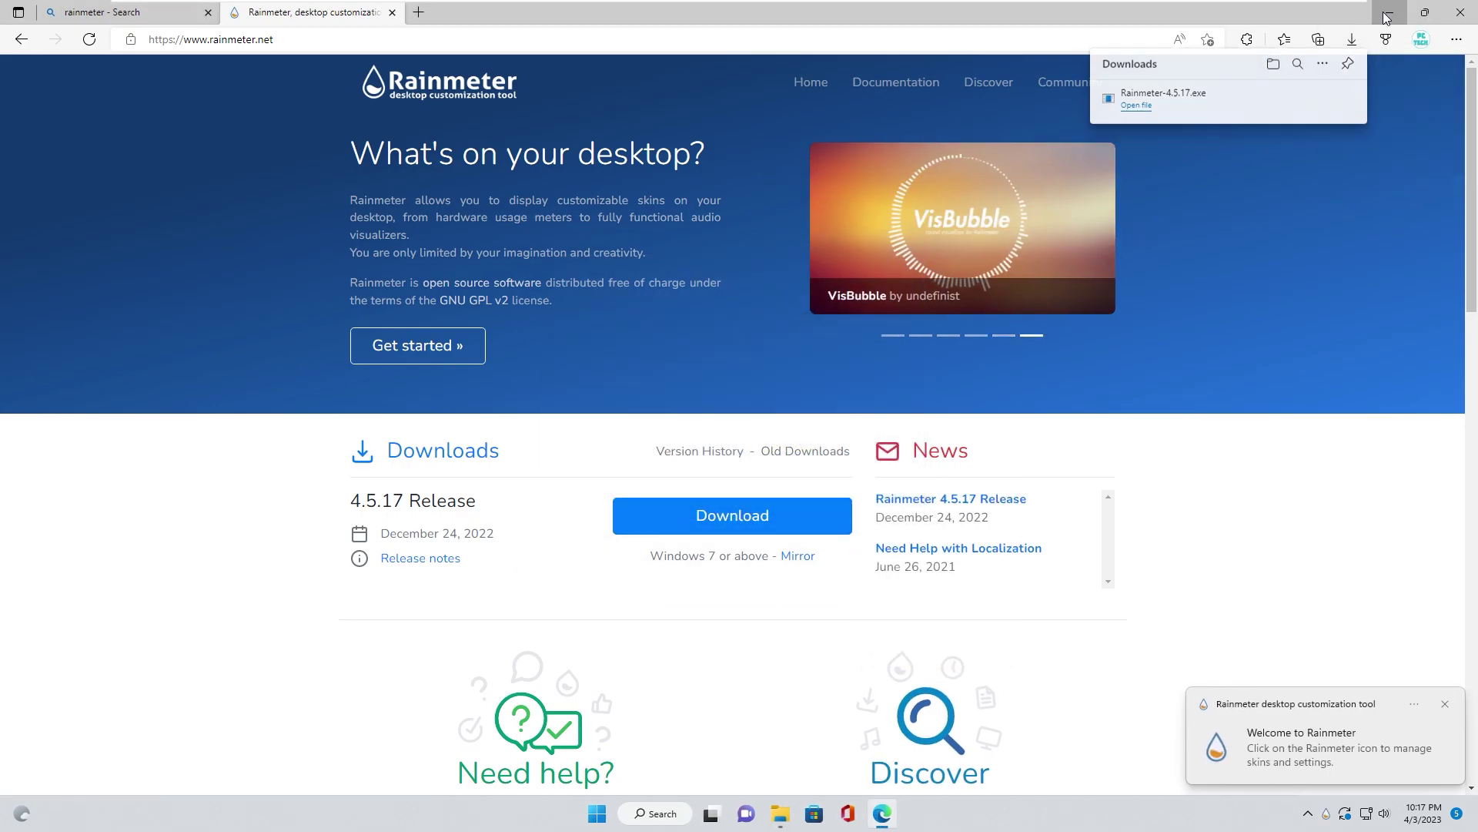
{"action": "left_click", "coordinate": [1389, 13]}
{"action": "left_click", "coordinate": [1368, 34]}
{"action": "right_click", "coordinate": [1365, 57]}
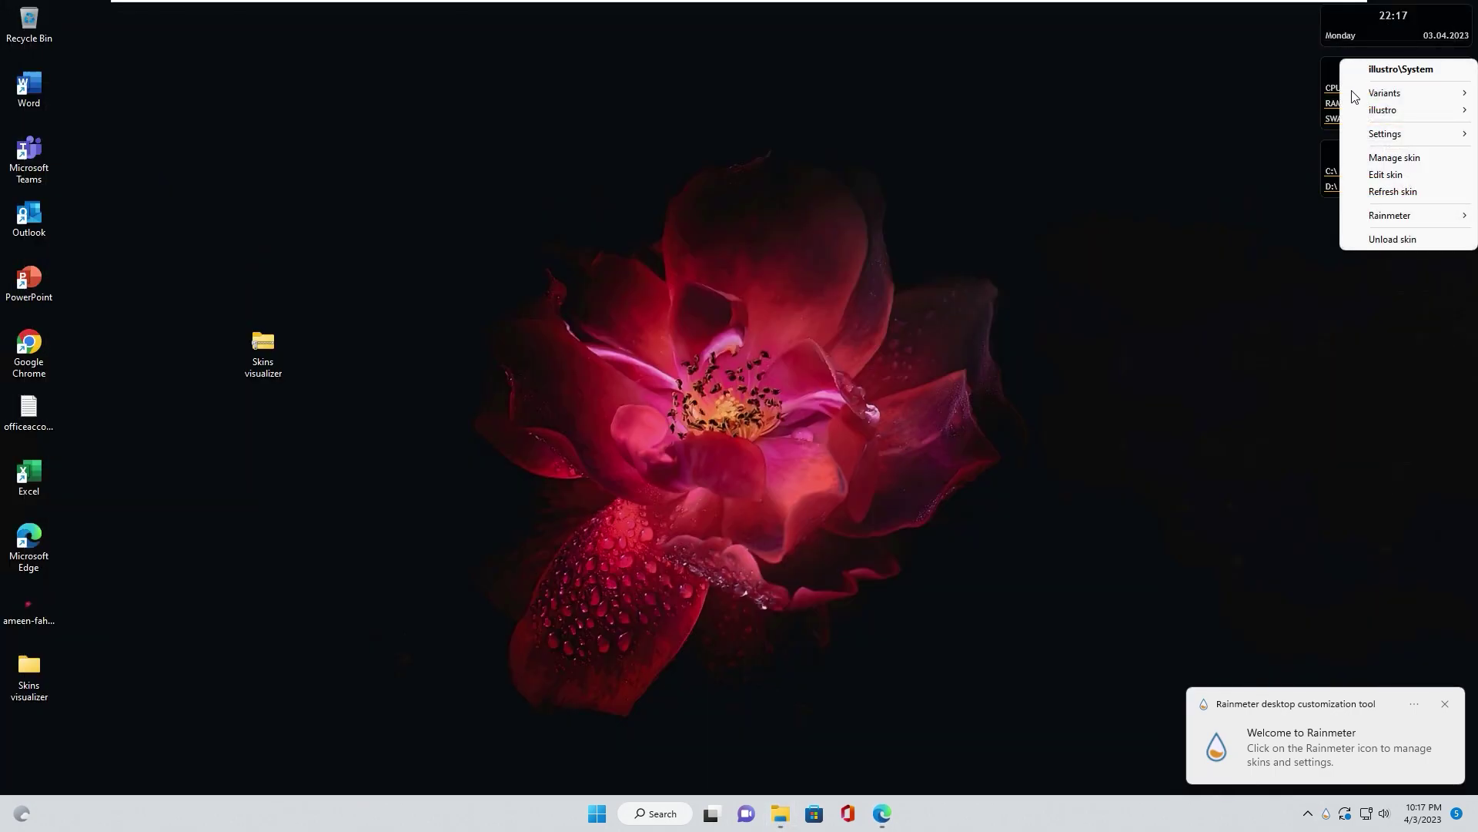
{"action": "left_click", "coordinate": [1386, 239]}
{"action": "right_click", "coordinate": [1343, 170]}
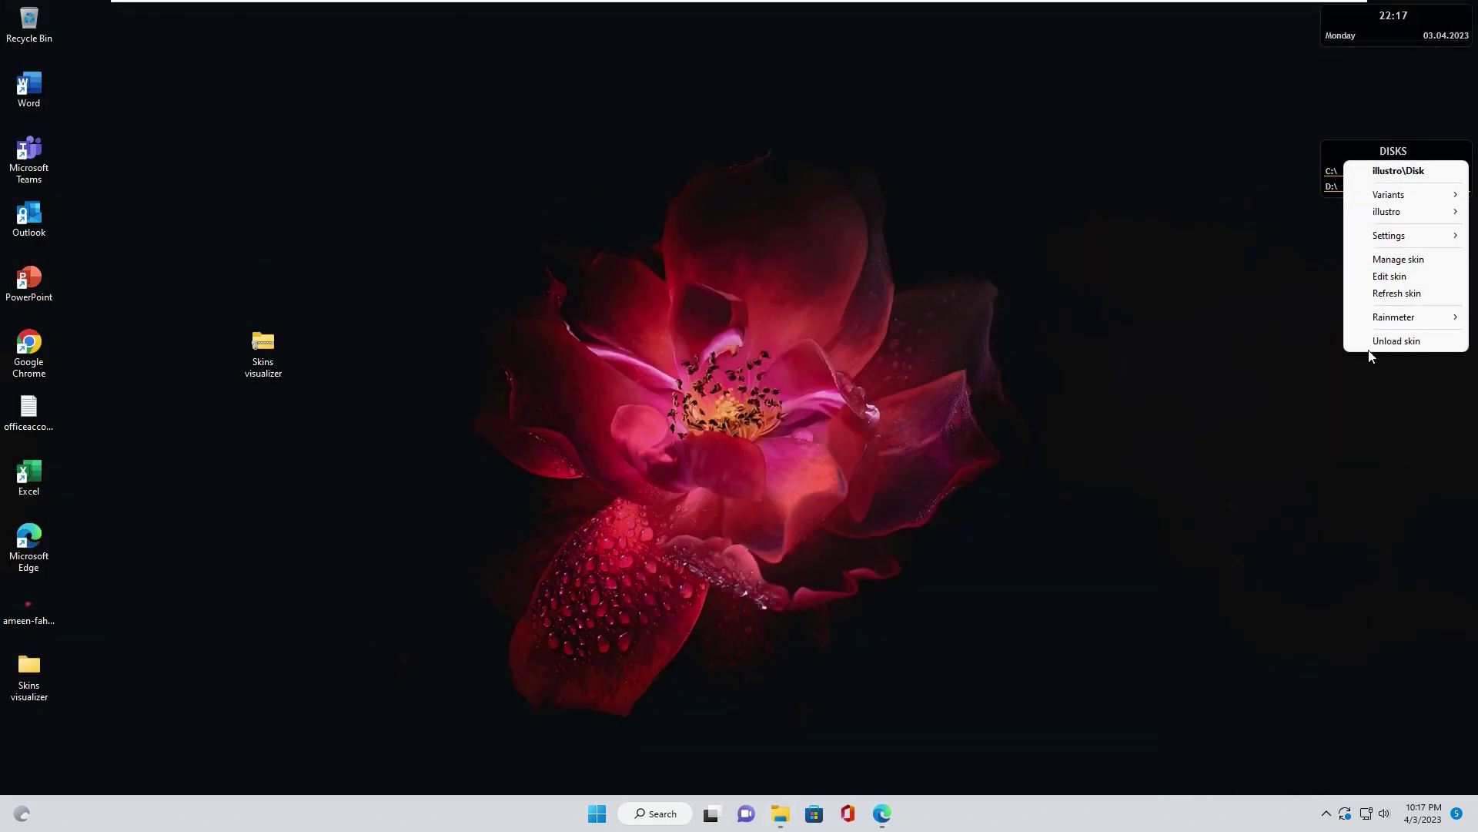
{"action": "left_click", "coordinate": [1370, 341]}
{"action": "right_click", "coordinate": [1353, 32]}
{"action": "left_click", "coordinate": [1368, 209]}
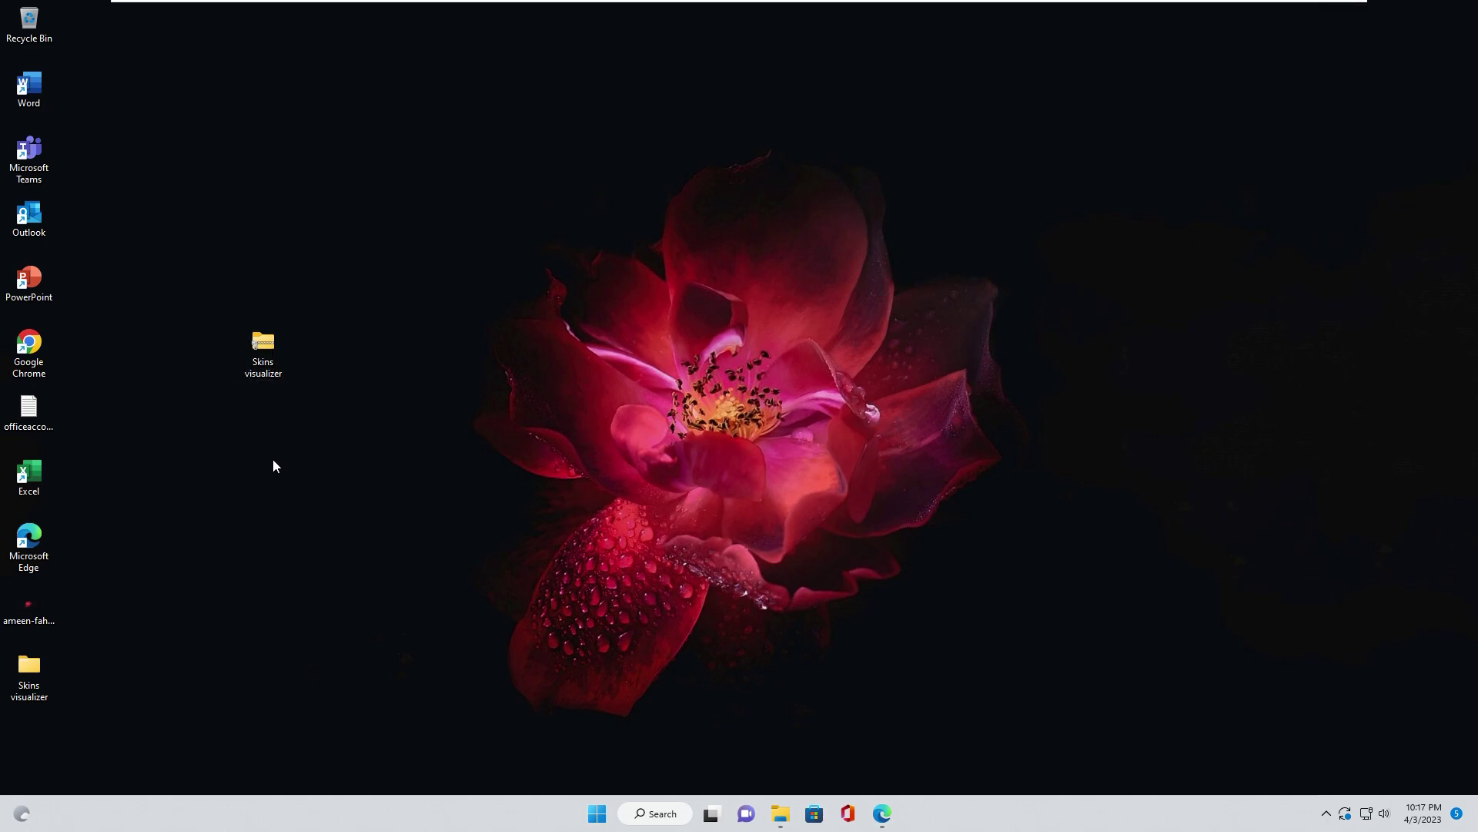
- Open the Visualizer 1 folder in the extracted Skins visualizer folder and copy the web address from the Link add on text file
{"action": "double_click", "coordinate": [26, 677]}
{"action": "double_click", "coordinate": [189, 140]}
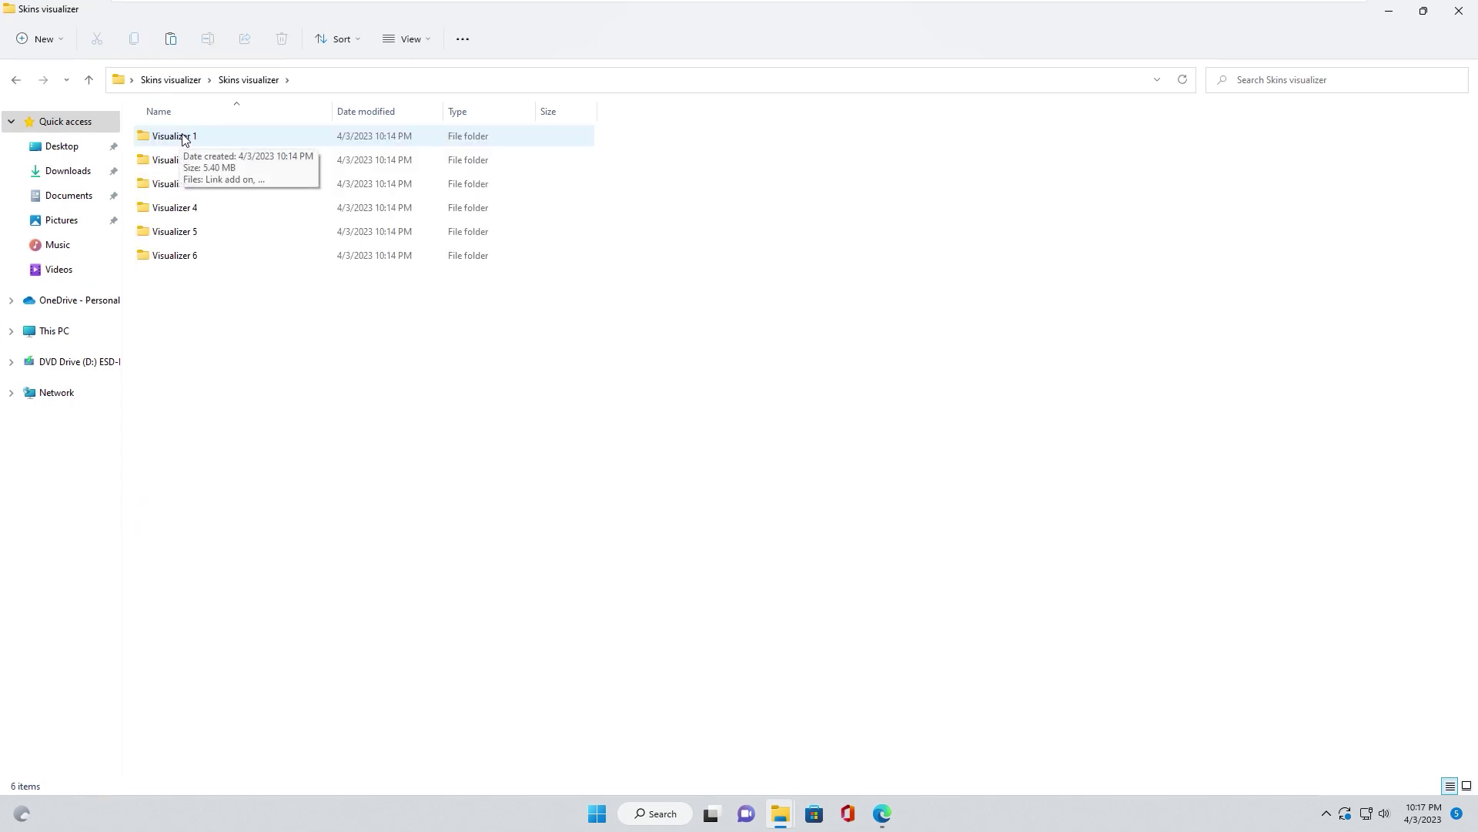
{"action": "double_click", "coordinate": [170, 139]}
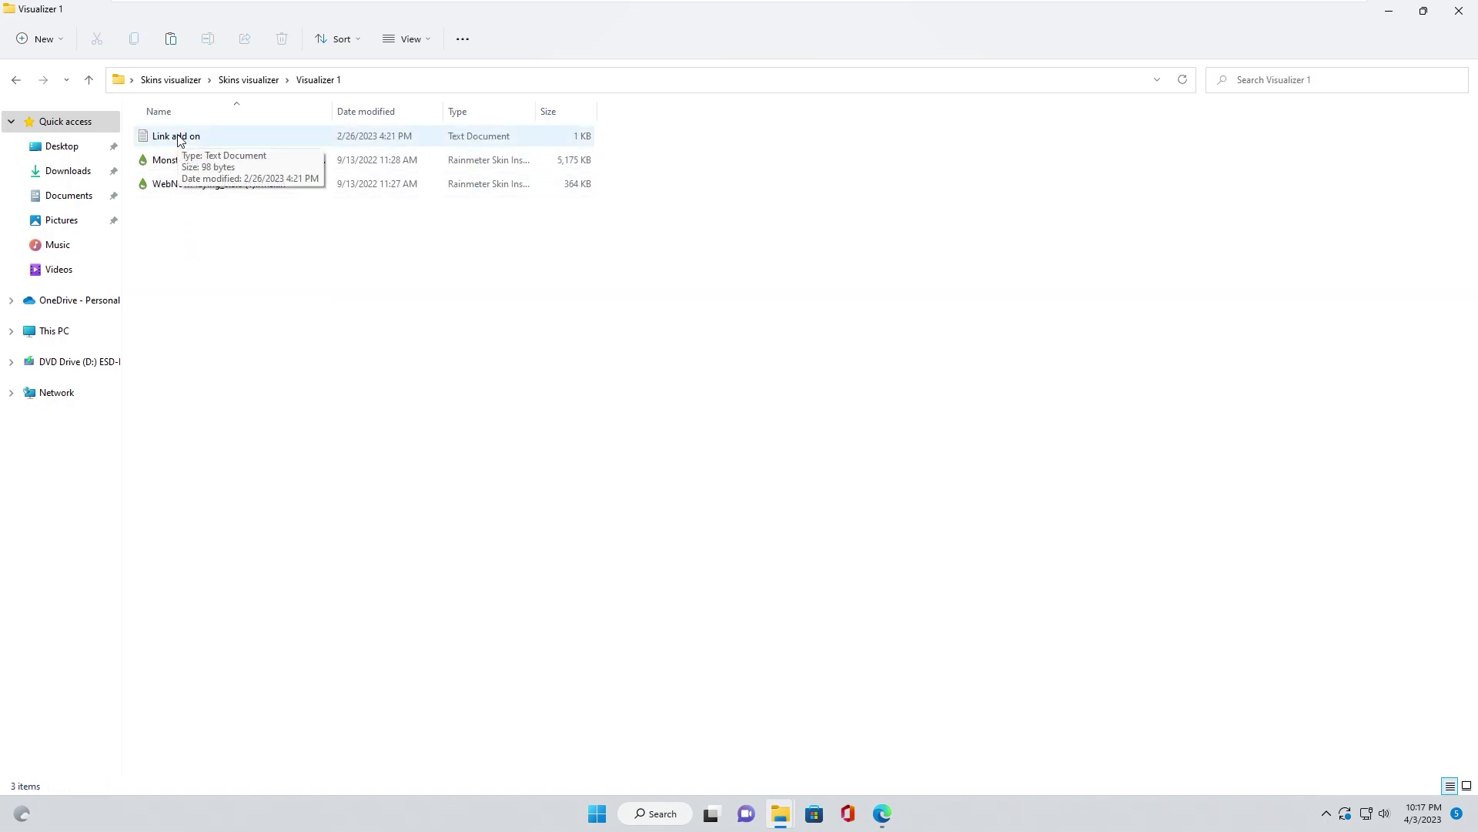
{"action": "double_click", "coordinate": [178, 139]}
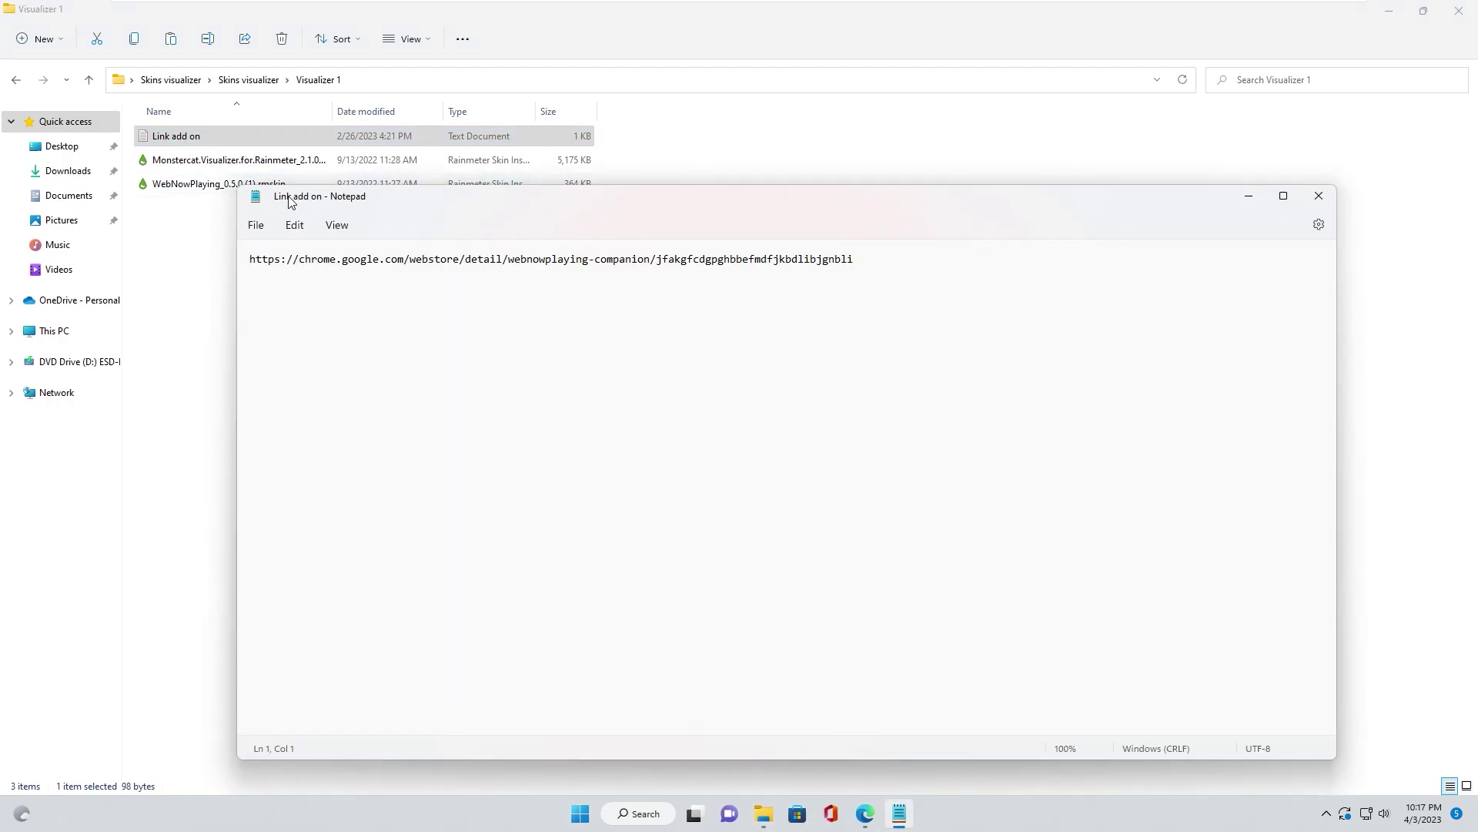
{"action": "left_click_drag", "start_coordinate": [830, 244], "coordinate": [226, 244]}
{"action": "key", "text": "ctrl+c"}
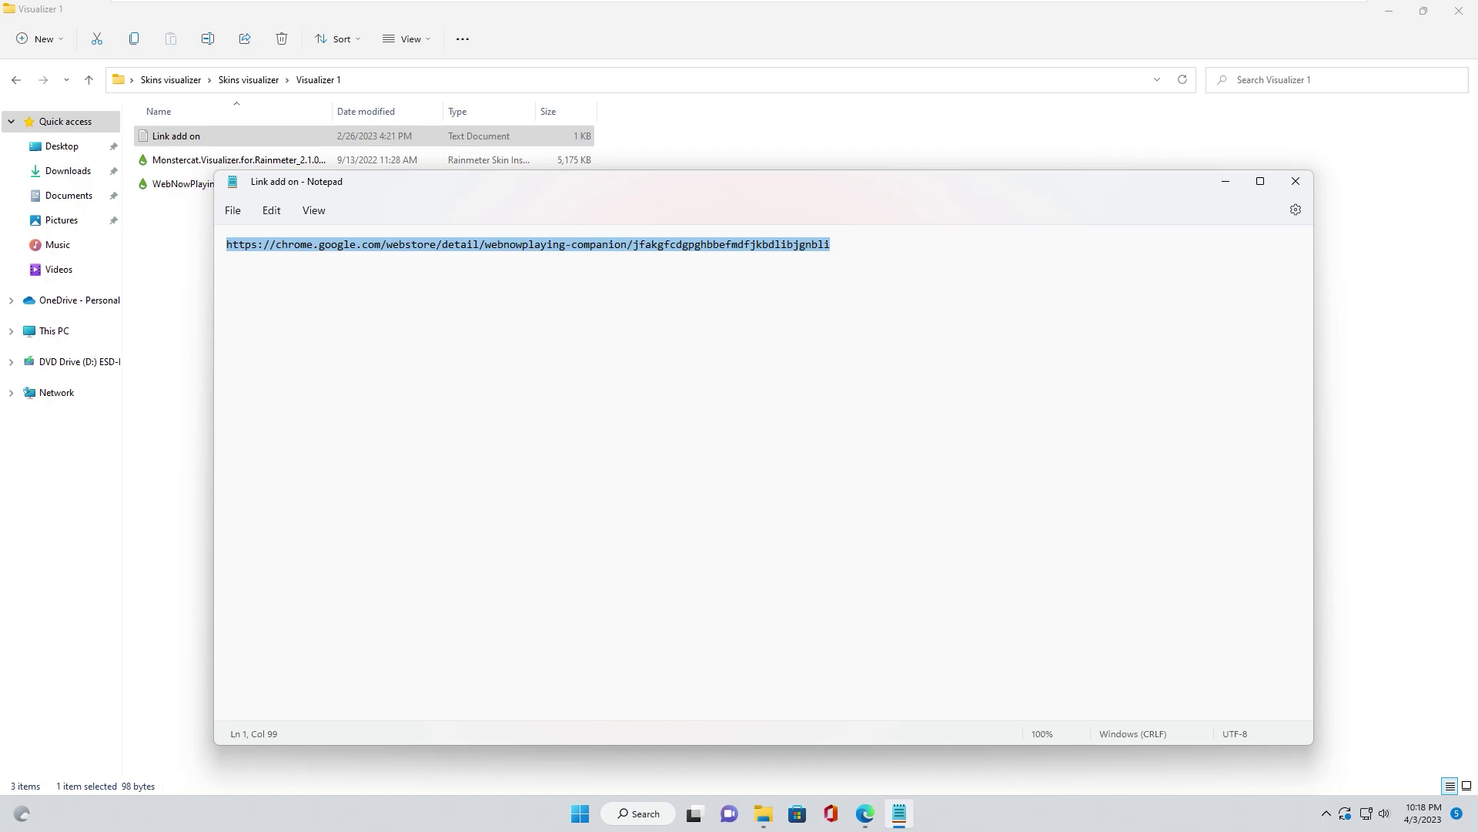
- Open the copied link in a new Microsoft Edge tab and add the WebNowPlaying Redux extension to Edge
{"action": "left_click", "coordinate": [866, 813]}
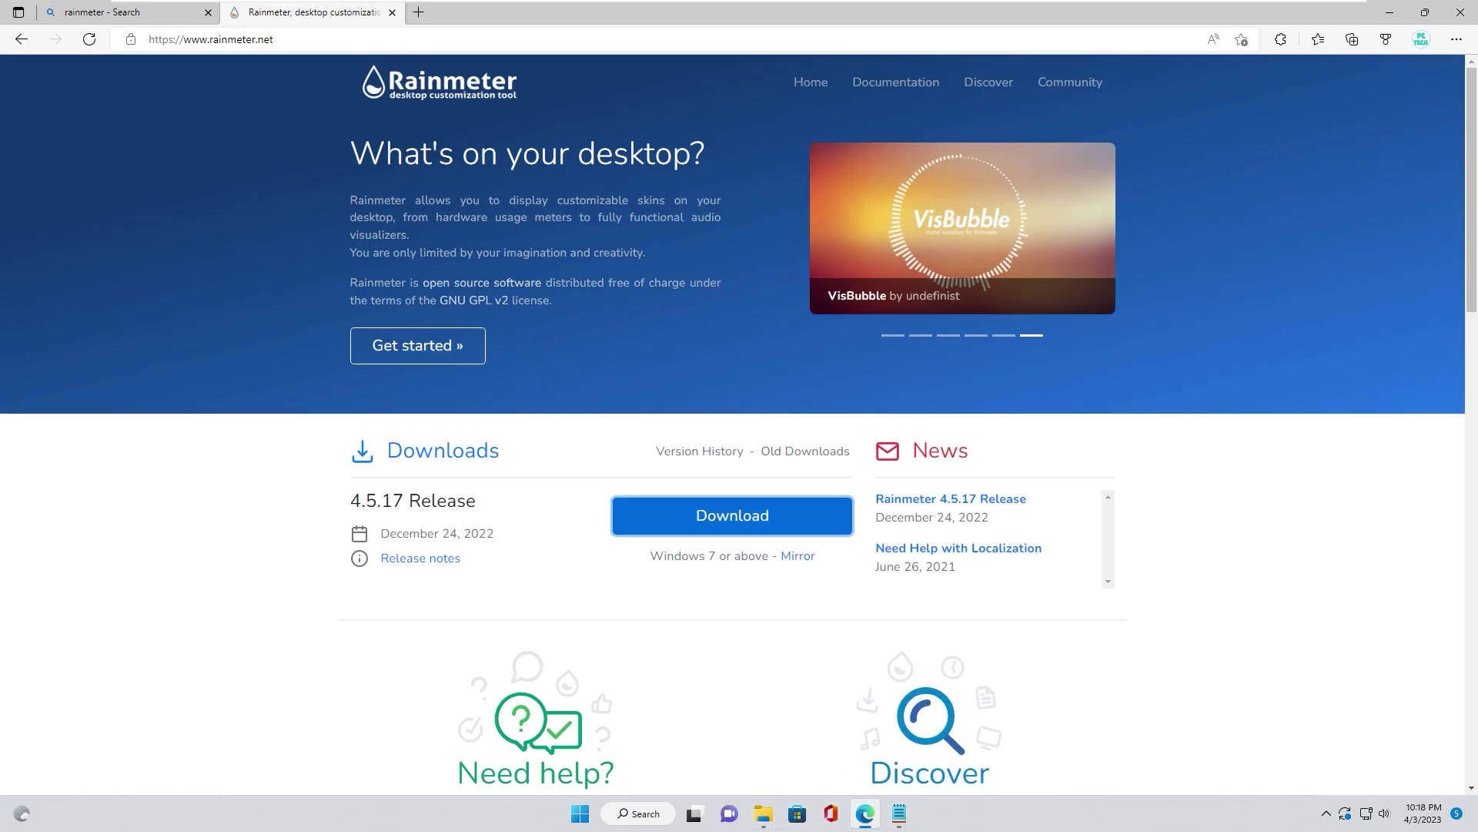
{"action": "left_click", "coordinate": [418, 13]}
{"action": "key", "text": "ctrl+v"}
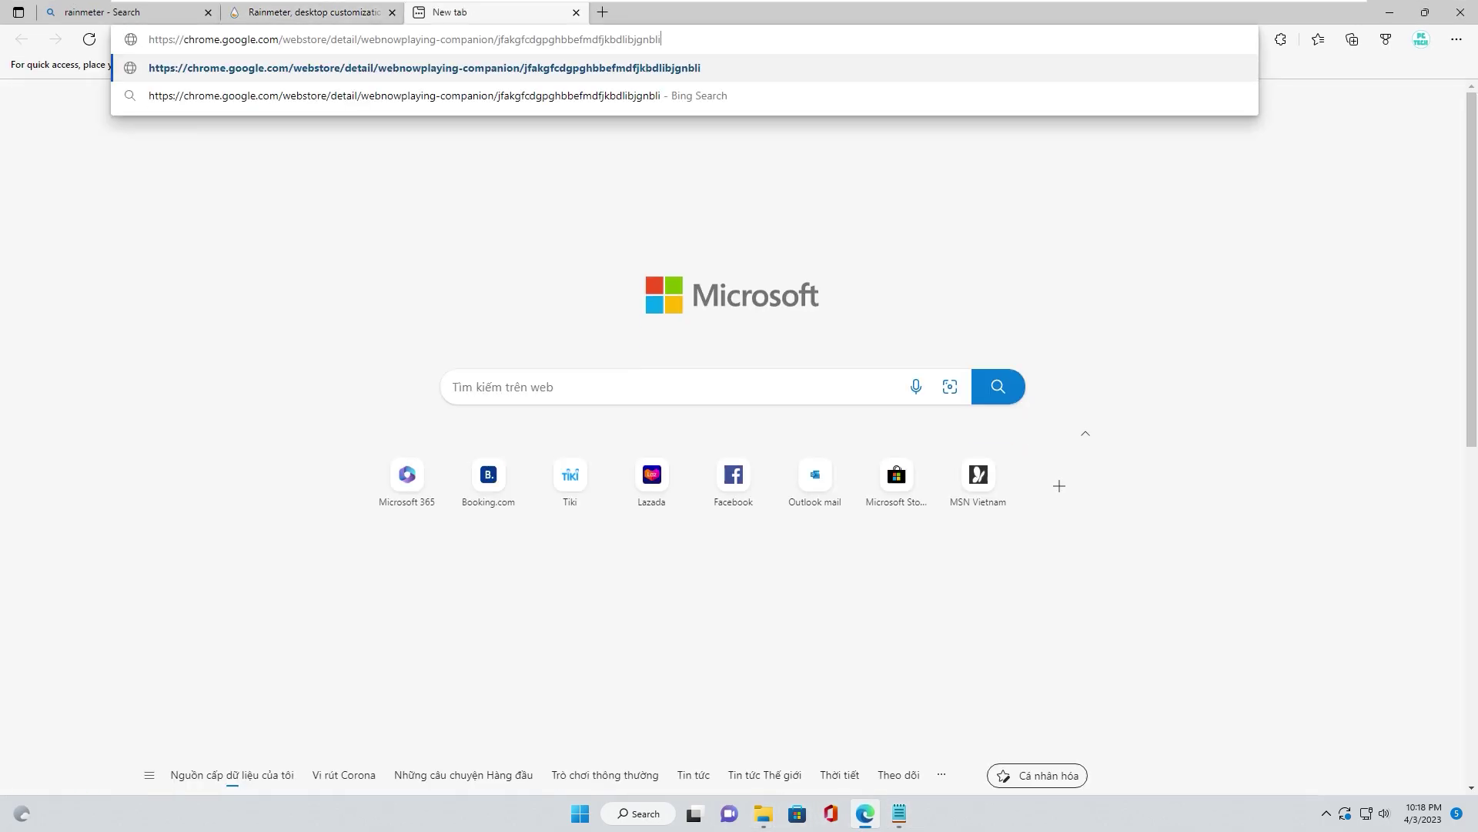
{"action": "key", "text": "Return"}
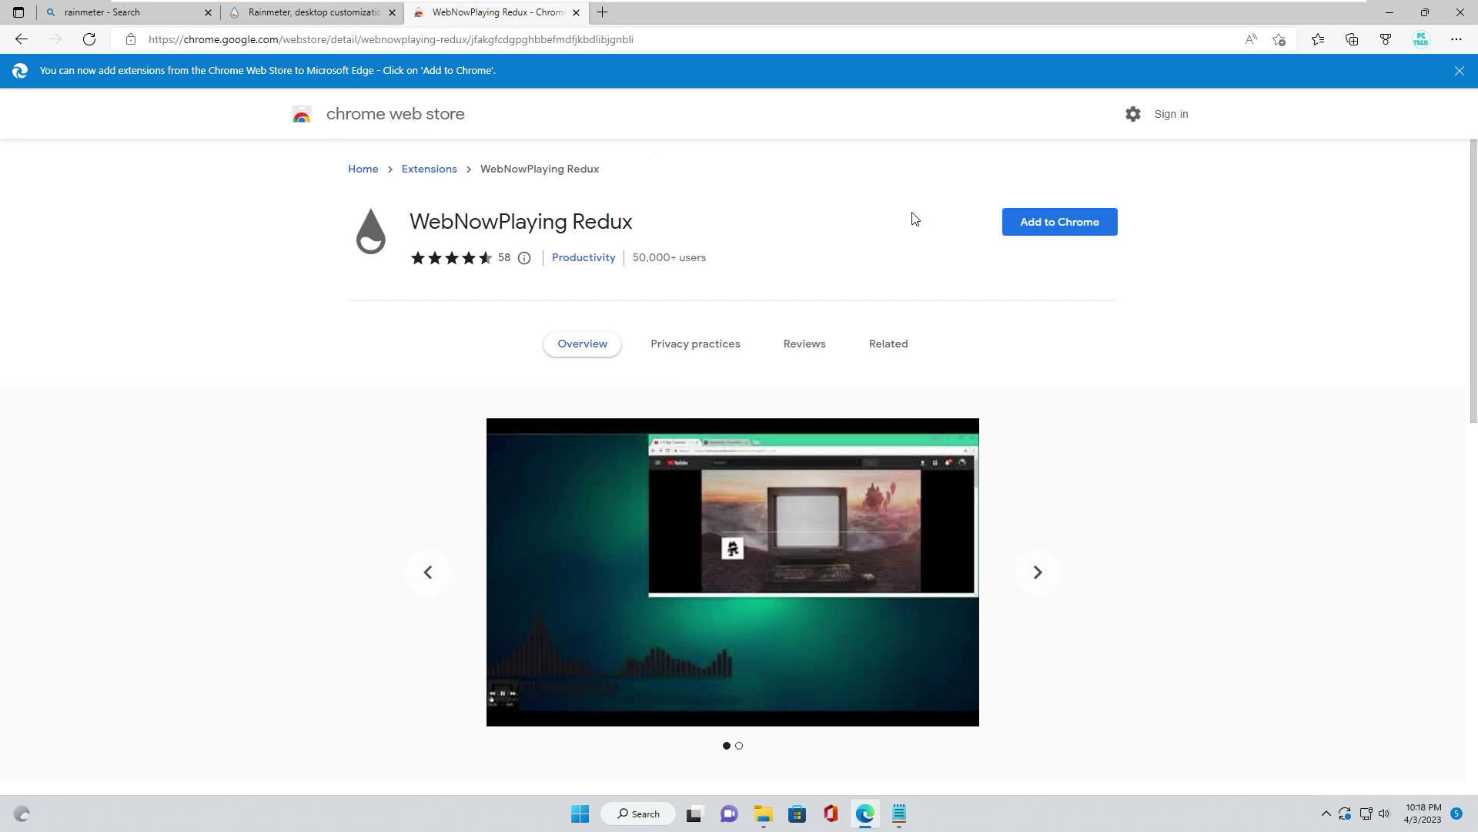
{"action": "left_click", "coordinate": [1037, 232]}
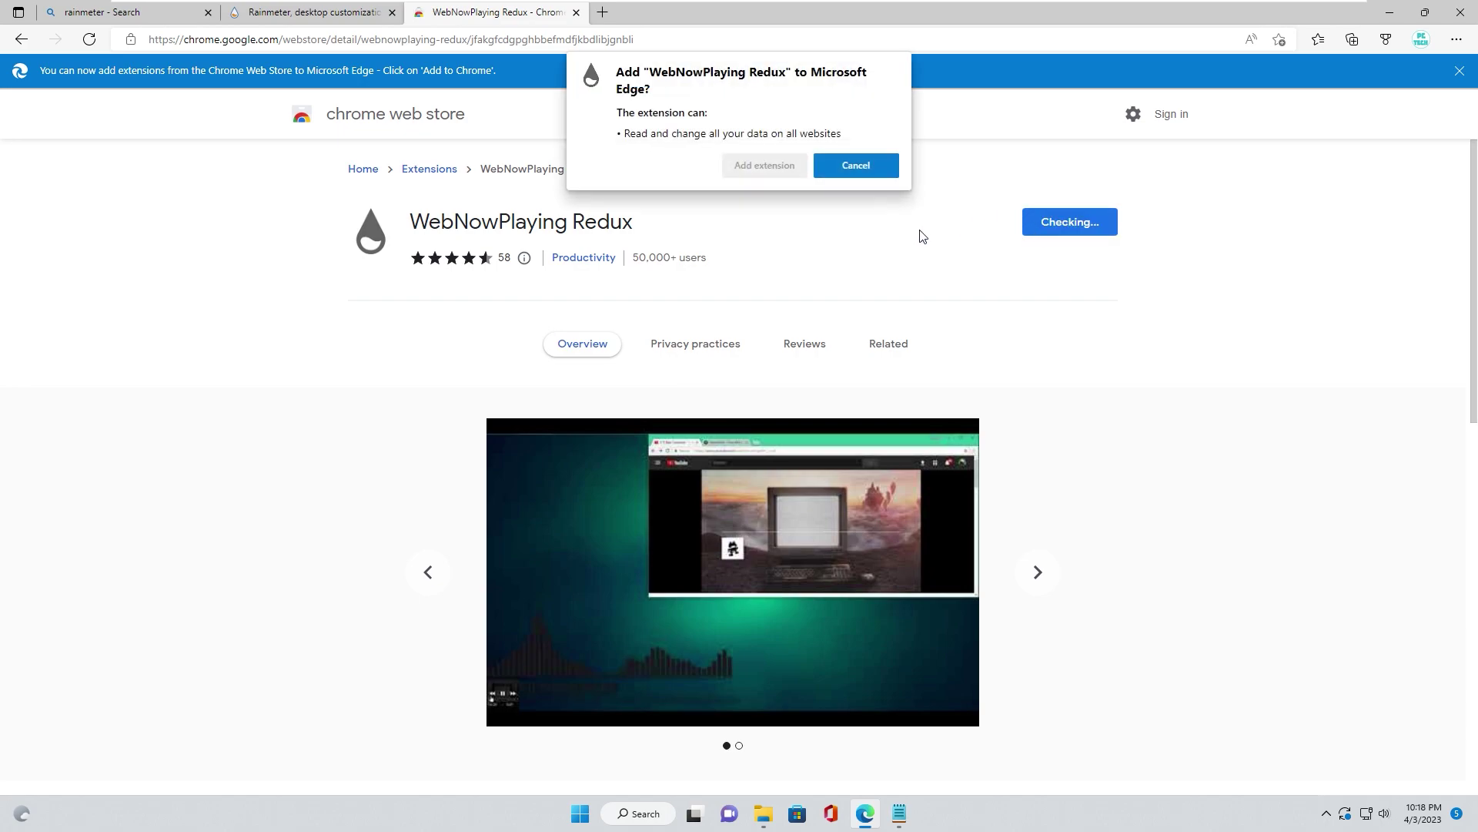
{"action": "left_click", "coordinate": [746, 167]}
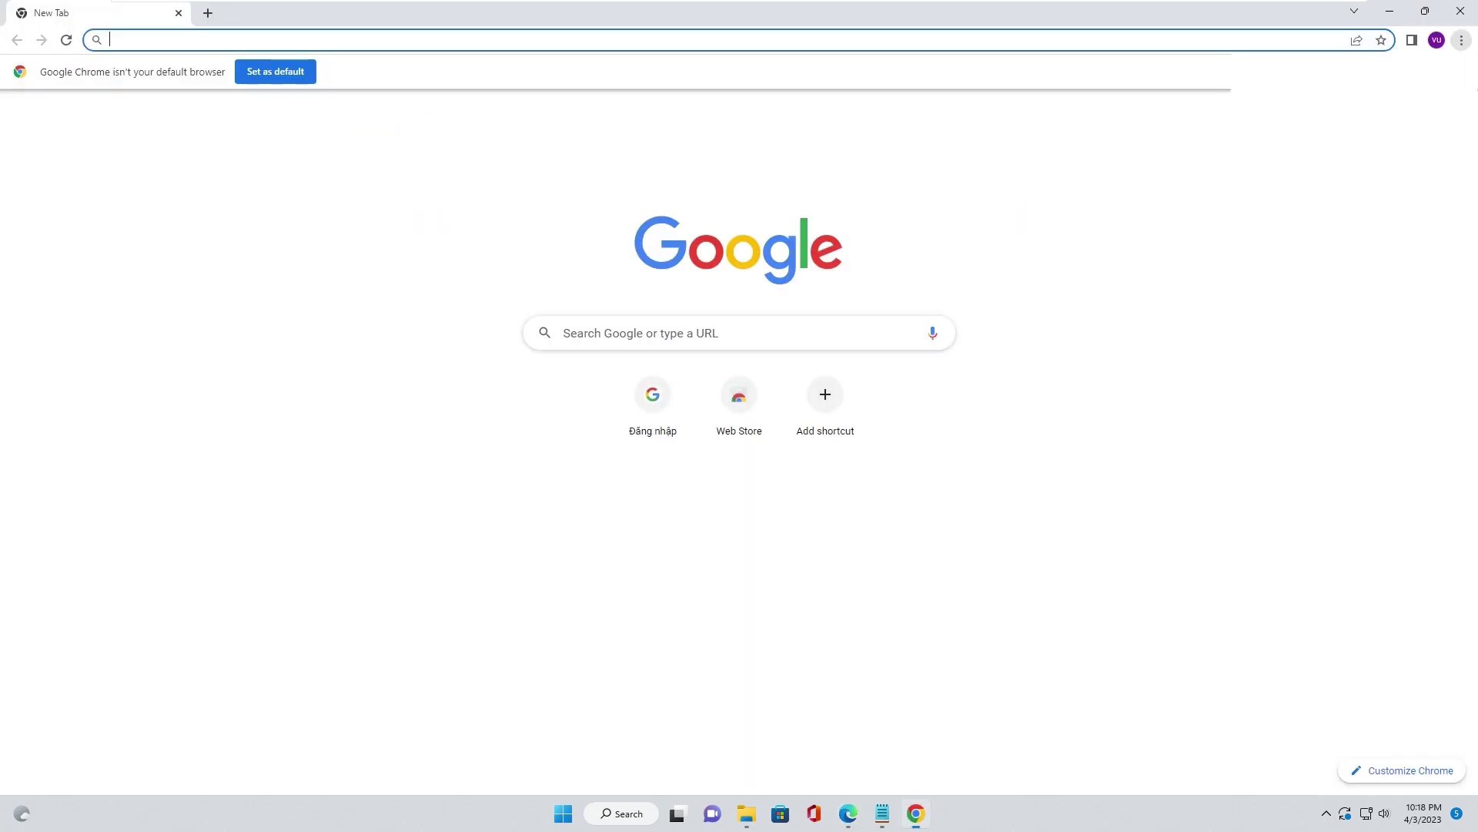
- Open the same copied link in Google Chrome and add the WebNowPlaying Redux extension to Chrome
{"action": "key", "text": "ctrl+v"}
{"action": "key", "text": "Return"}
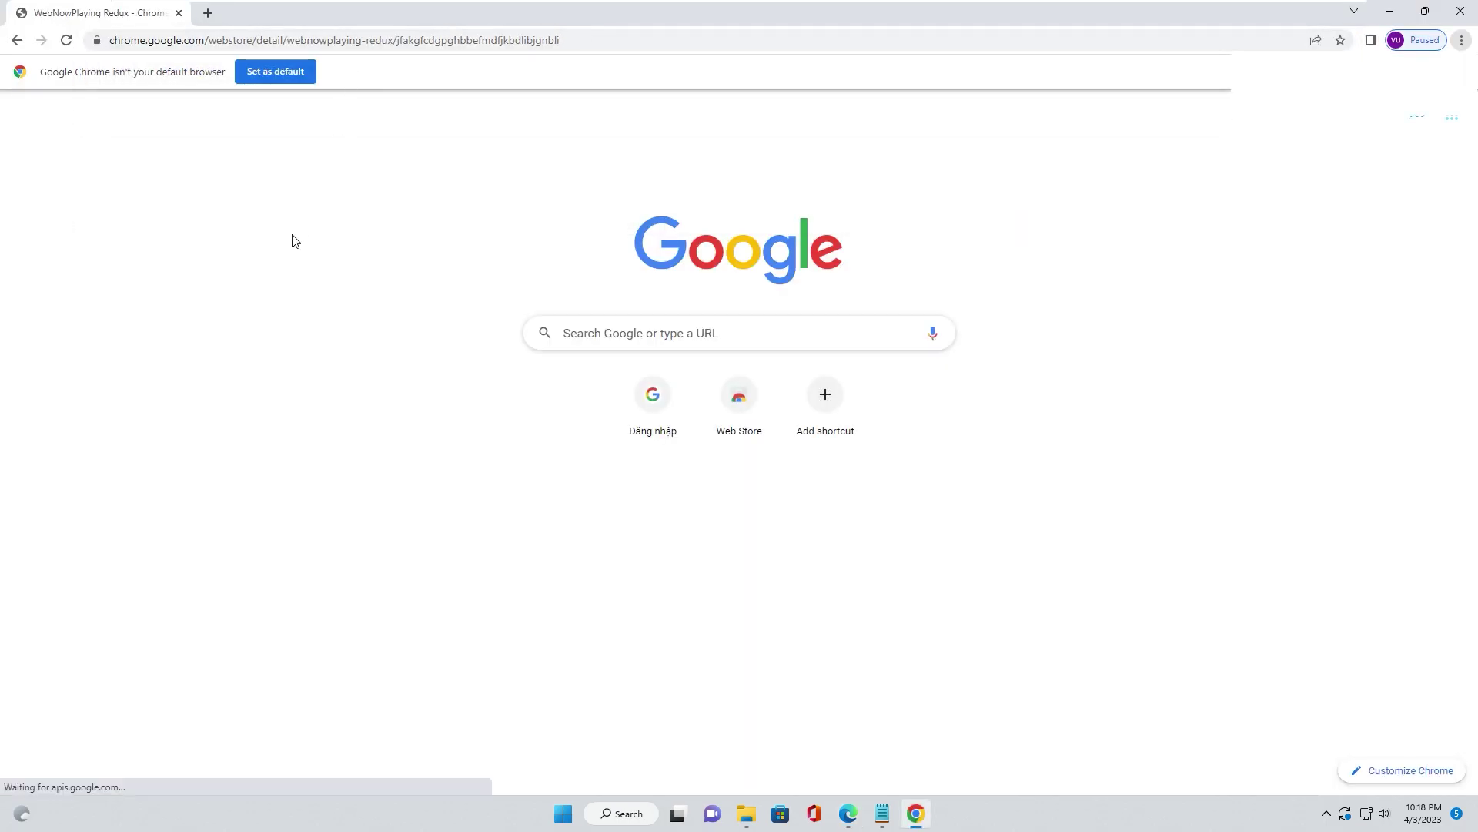
{"action": "left_click", "coordinate": [1051, 224]}
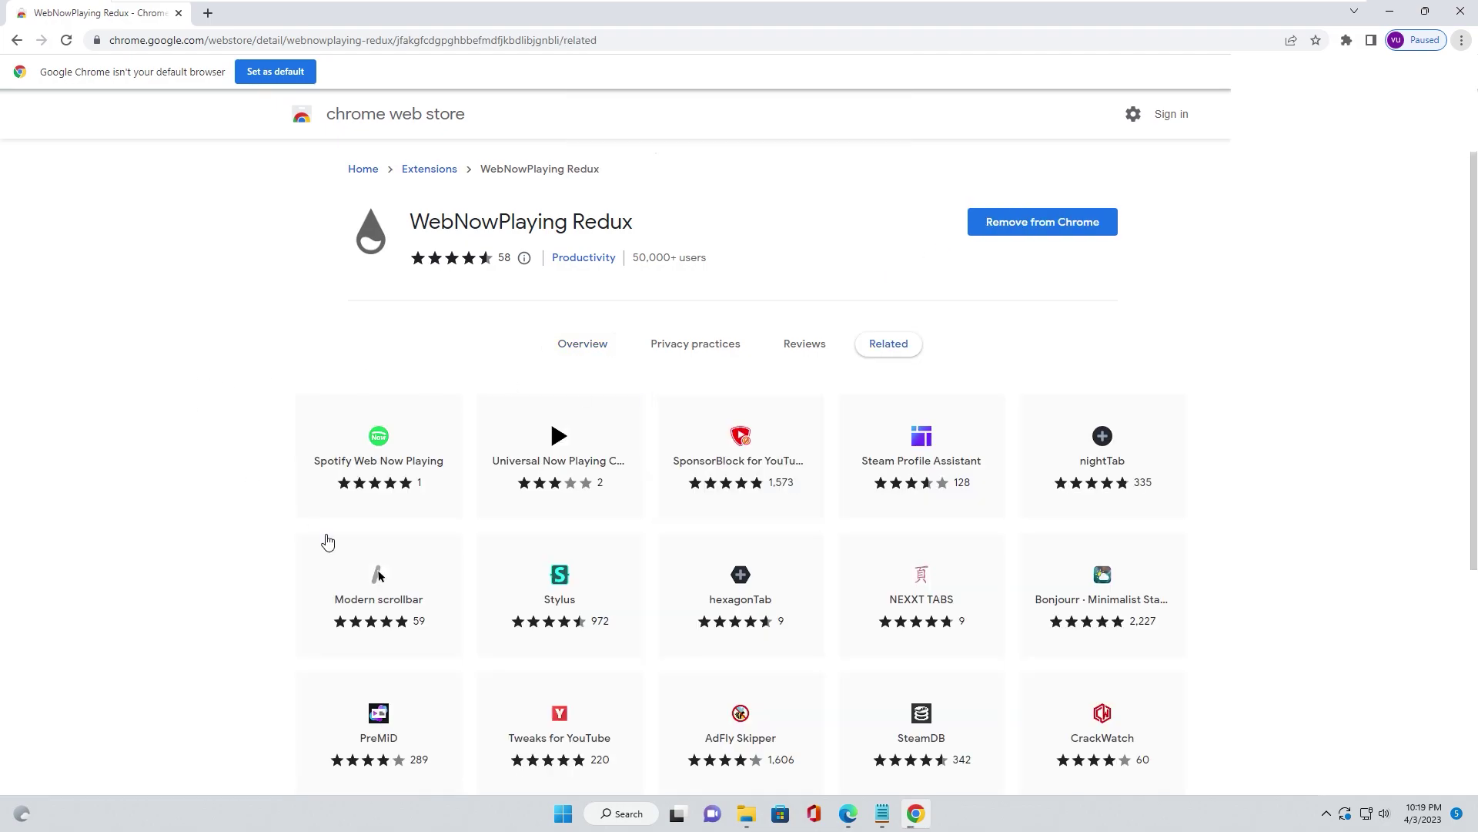
- Return to the Visualizer 1 folder, install the Monstercat Visualizer for Rainmeter 2.1.0 skin package and unload its set-up skin
{"action": "key", "text": "alt+Tab"}
{"action": "double_click", "coordinate": [183, 162]}
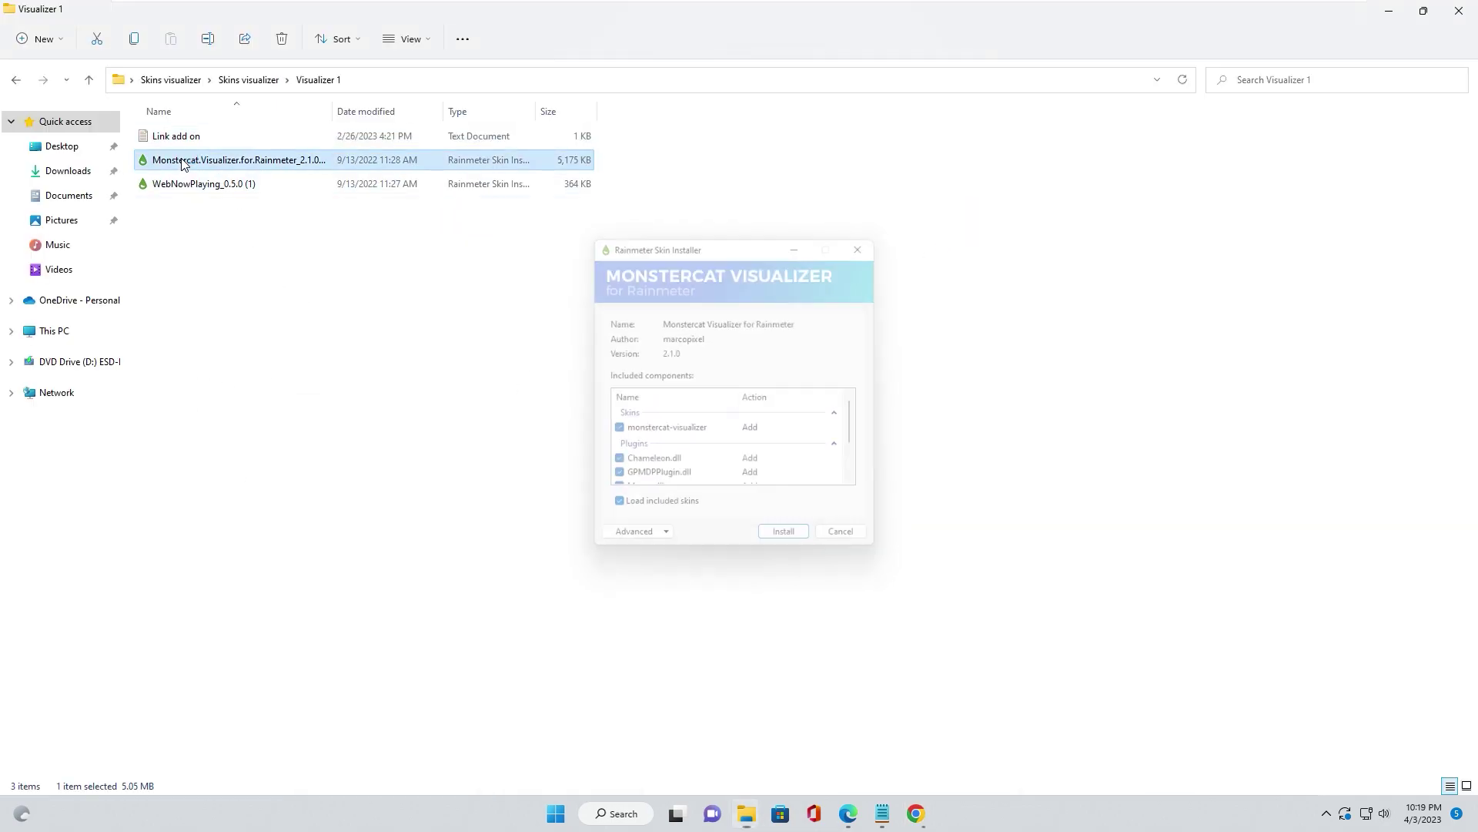
{"action": "left_click", "coordinate": [793, 548]}
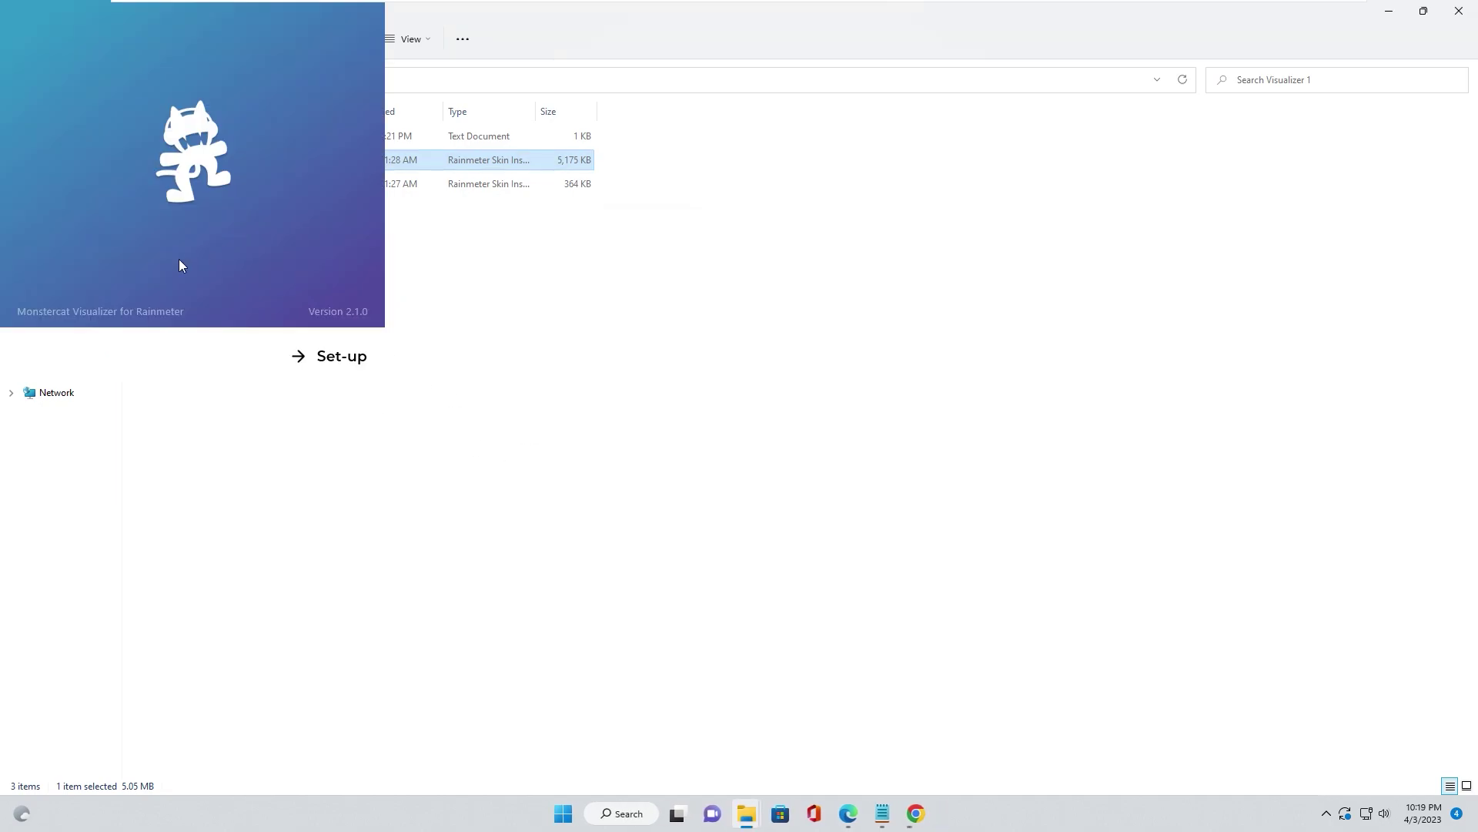
{"action": "right_click", "coordinate": [182, 267]}
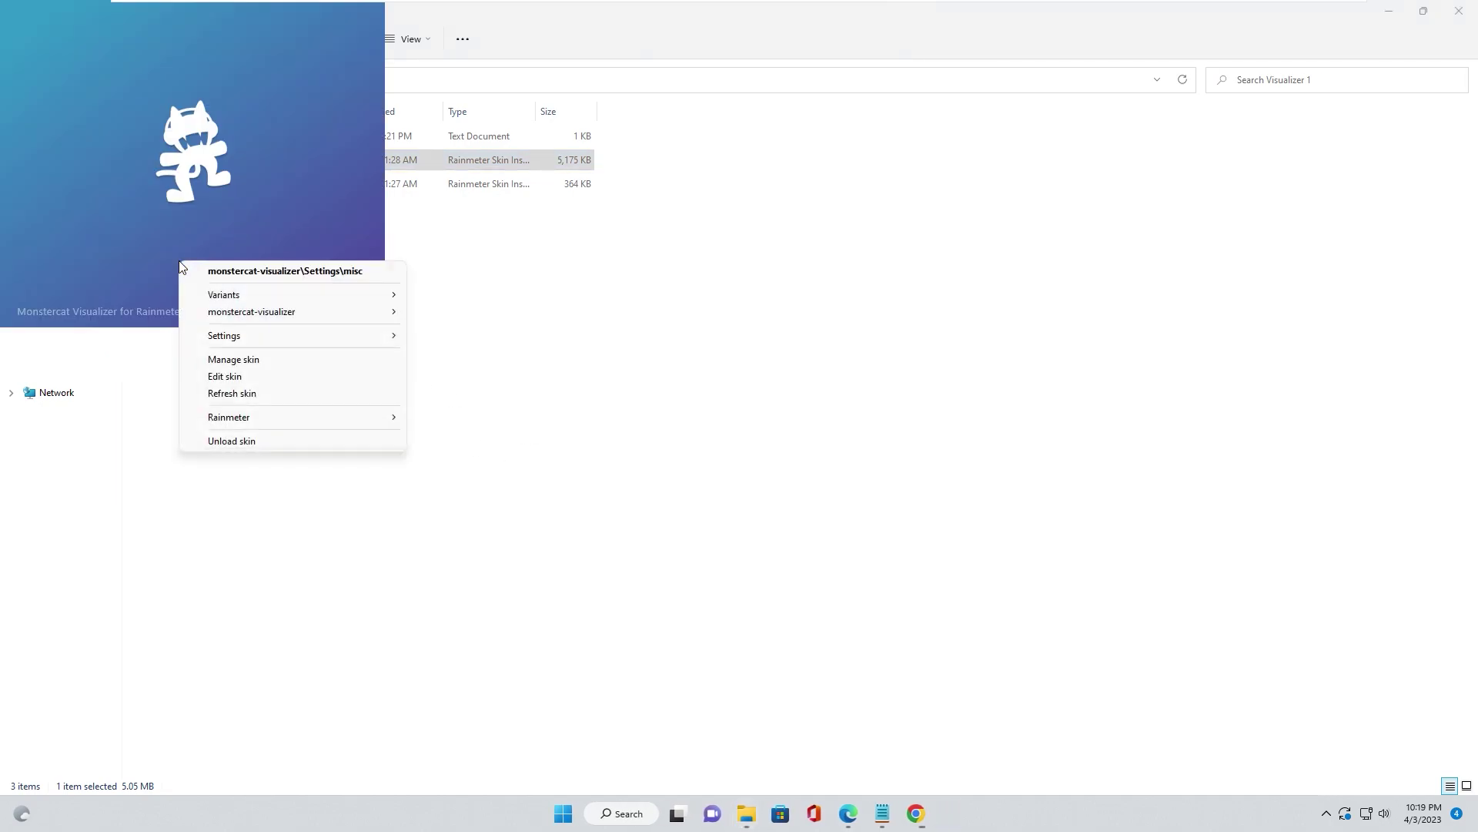
{"action": "left_click", "coordinate": [237, 443]}
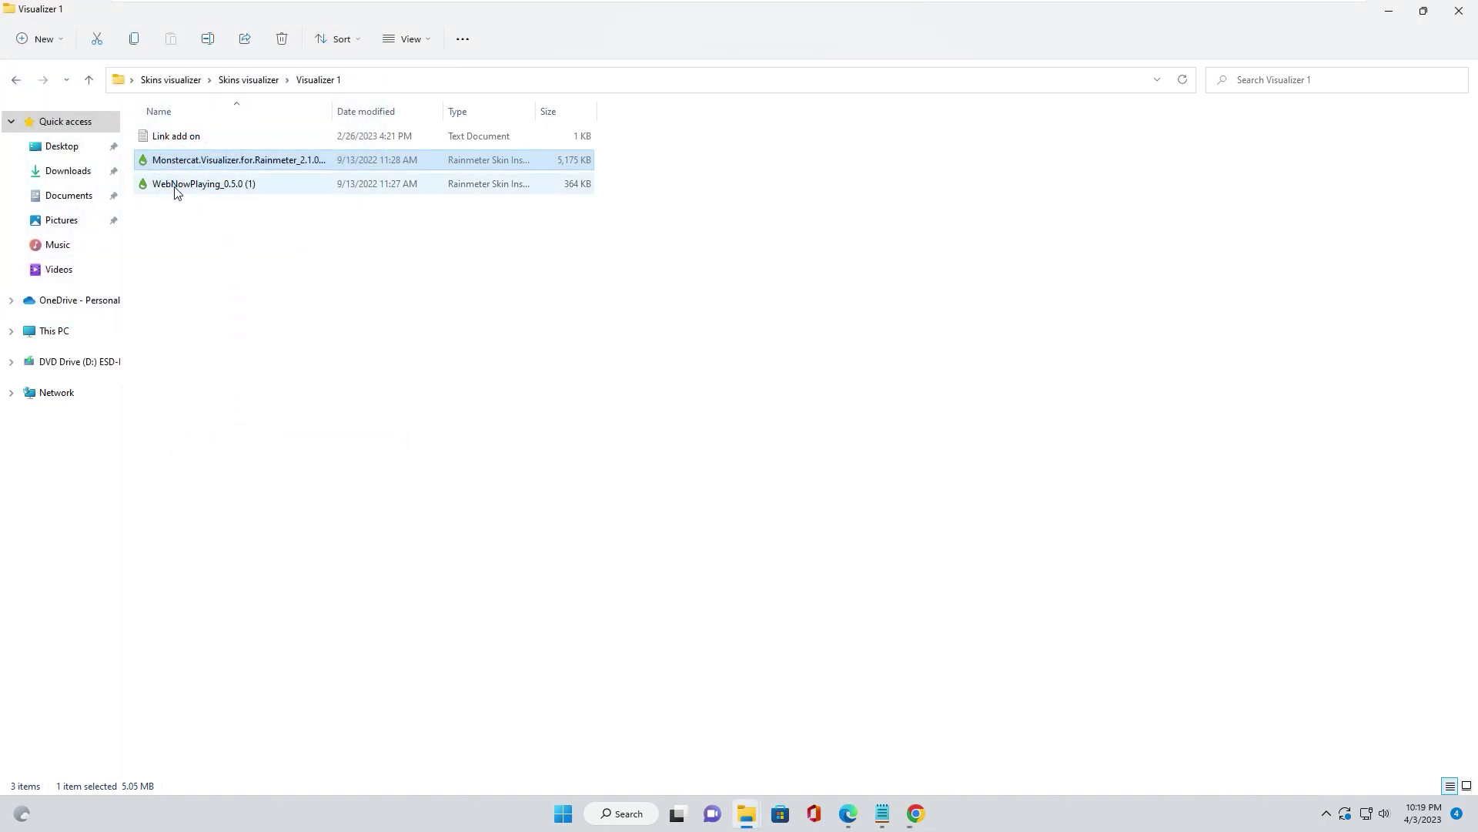
- Install the WebNowPlaying_0.5.0 skin package from the Visualizer 1 folder with all its included components
{"action": "double_click", "coordinate": [176, 186]}
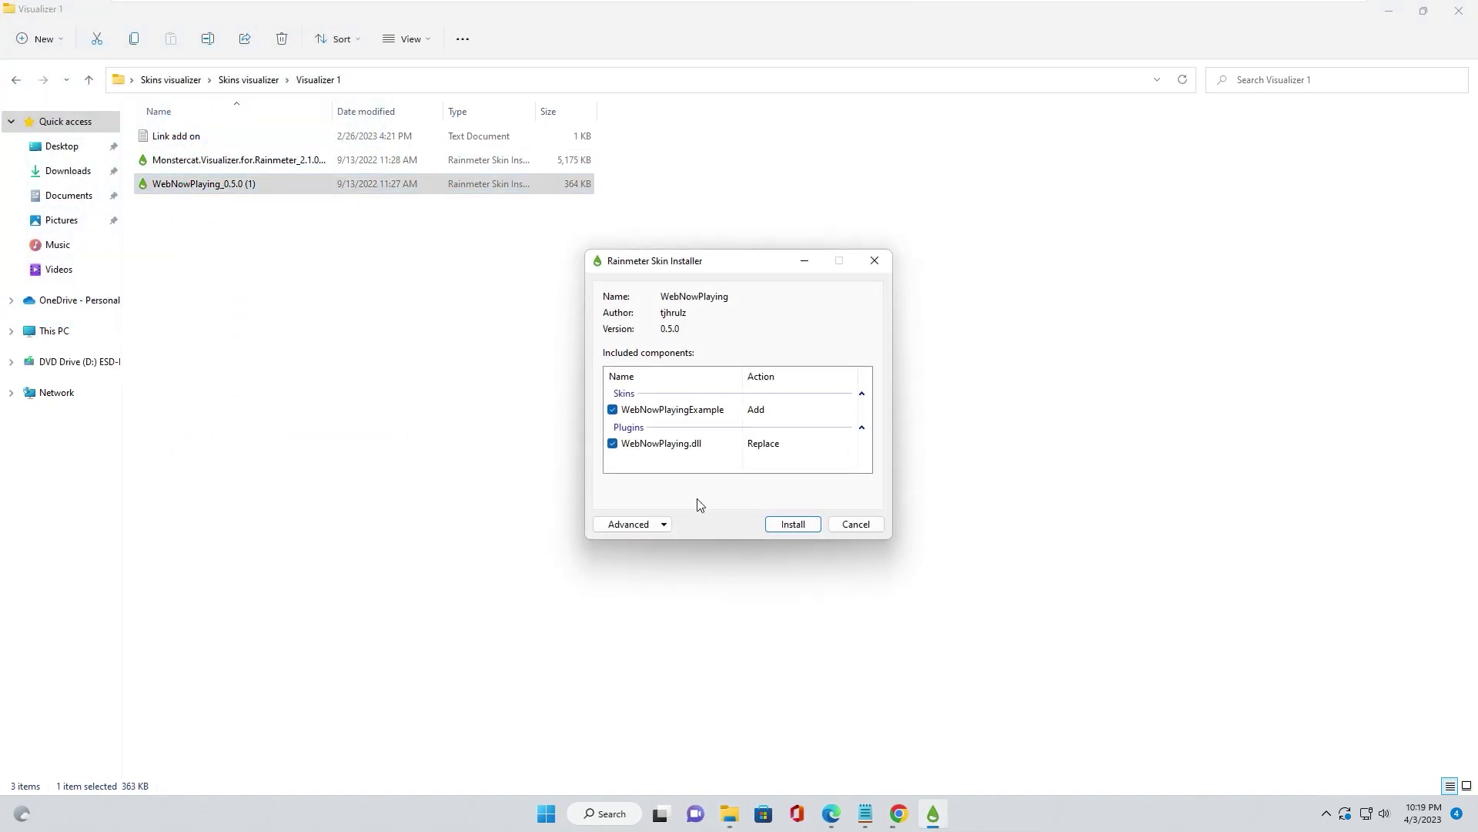
{"action": "left_click", "coordinate": [793, 524]}
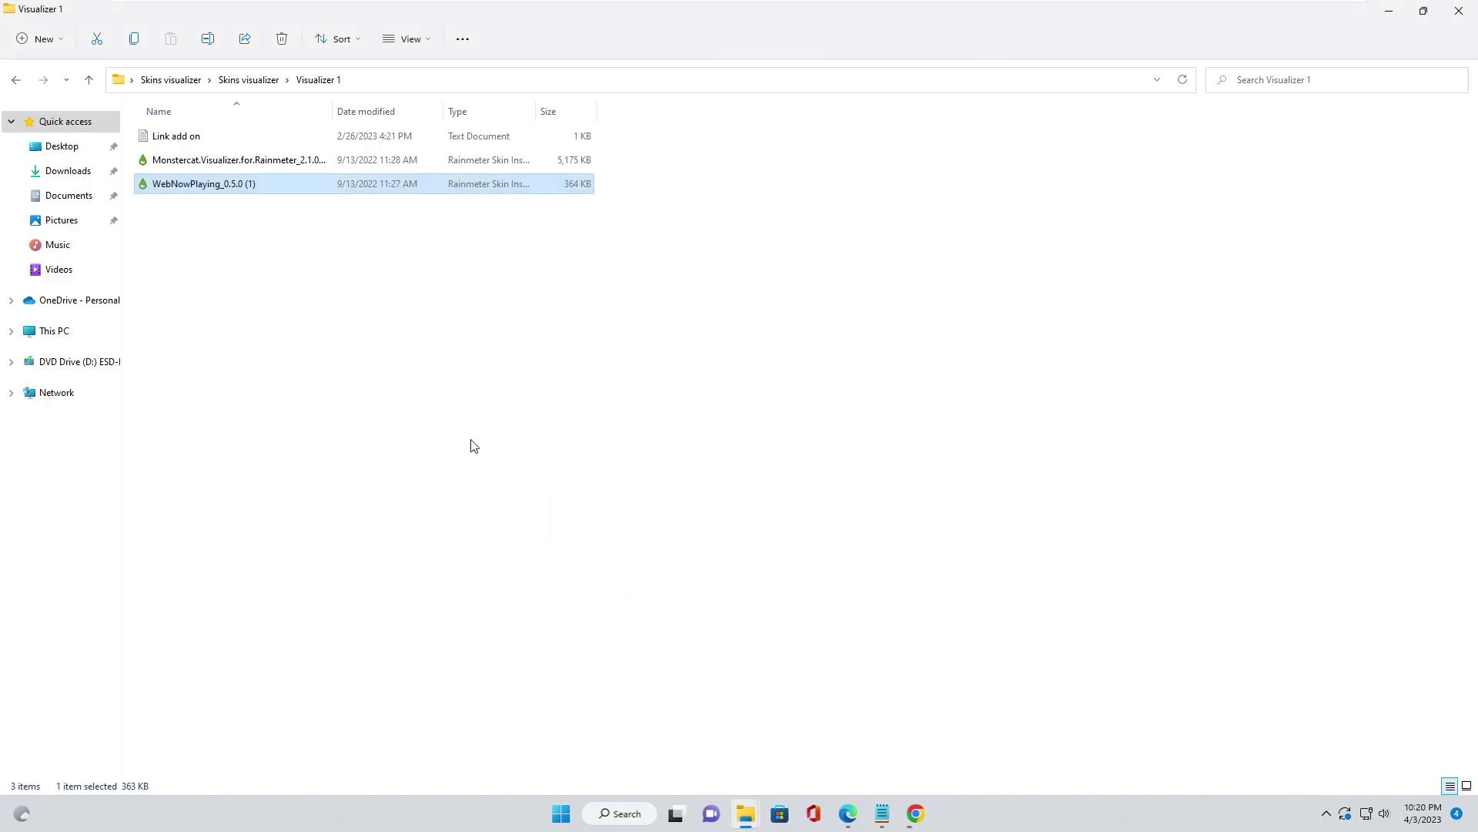
- Minimize the Visualizer 1 folder, open Manage Rainmeter from the hidden tray icons and load the monstercat-visualizer skin visualizer.ini
{"action": "left_click", "coordinate": [1388, 11]}
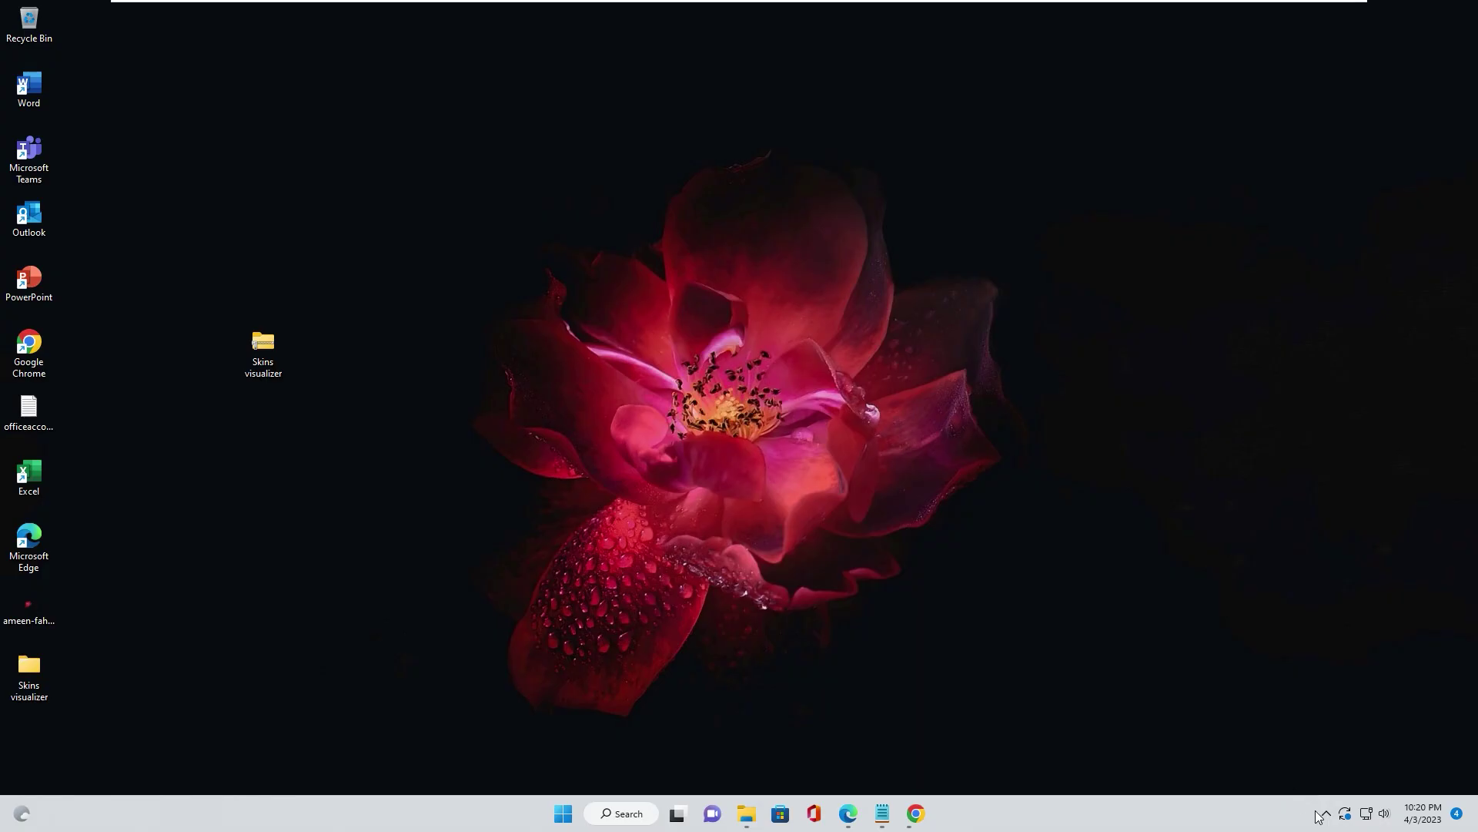
{"action": "left_click", "coordinate": [1326, 815]}
{"action": "left_click", "coordinate": [1342, 770]}
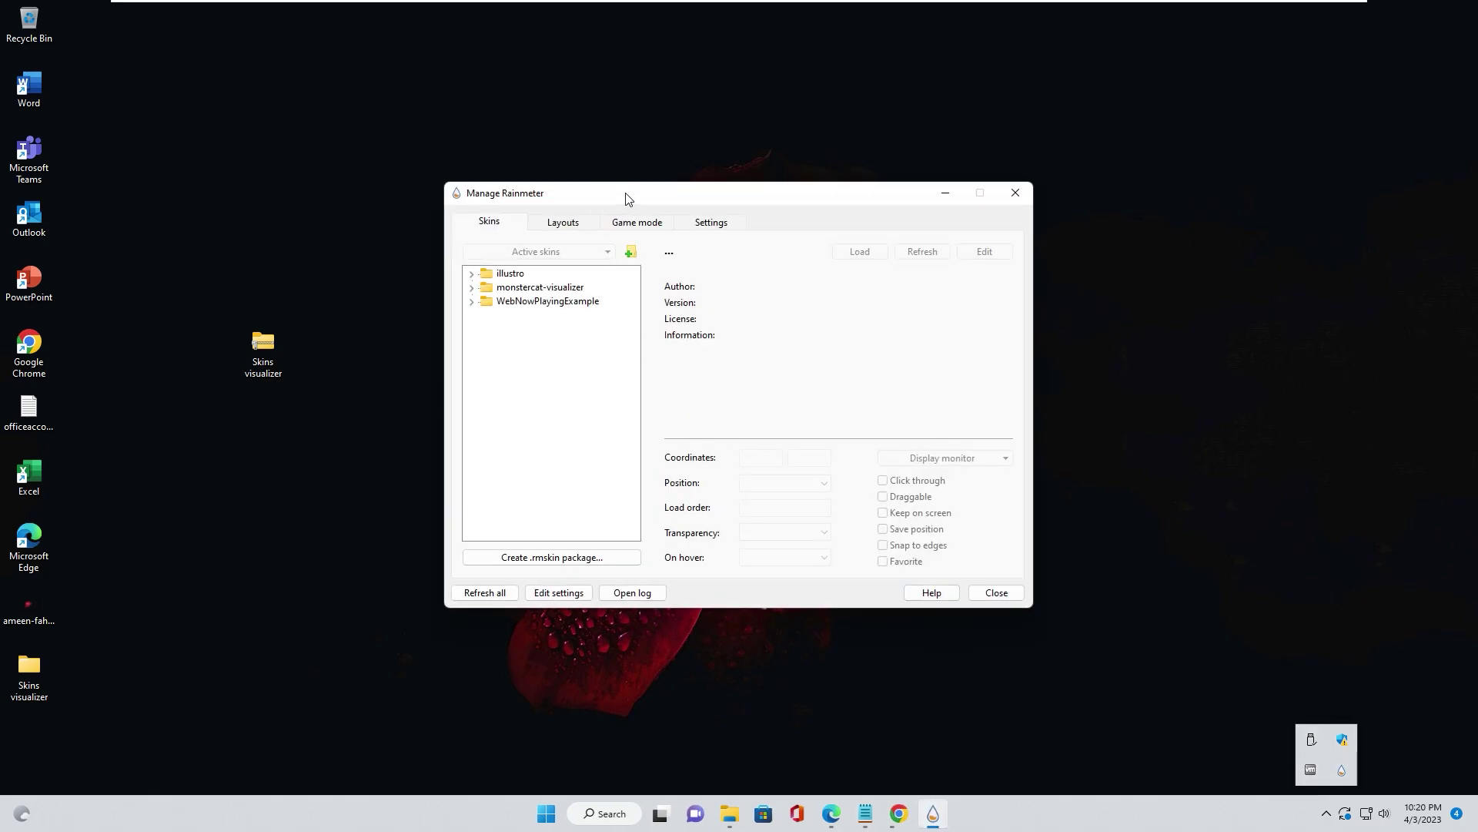
{"action": "left_click_drag", "start_coordinate": [626, 200], "coordinate": [563, 209]}
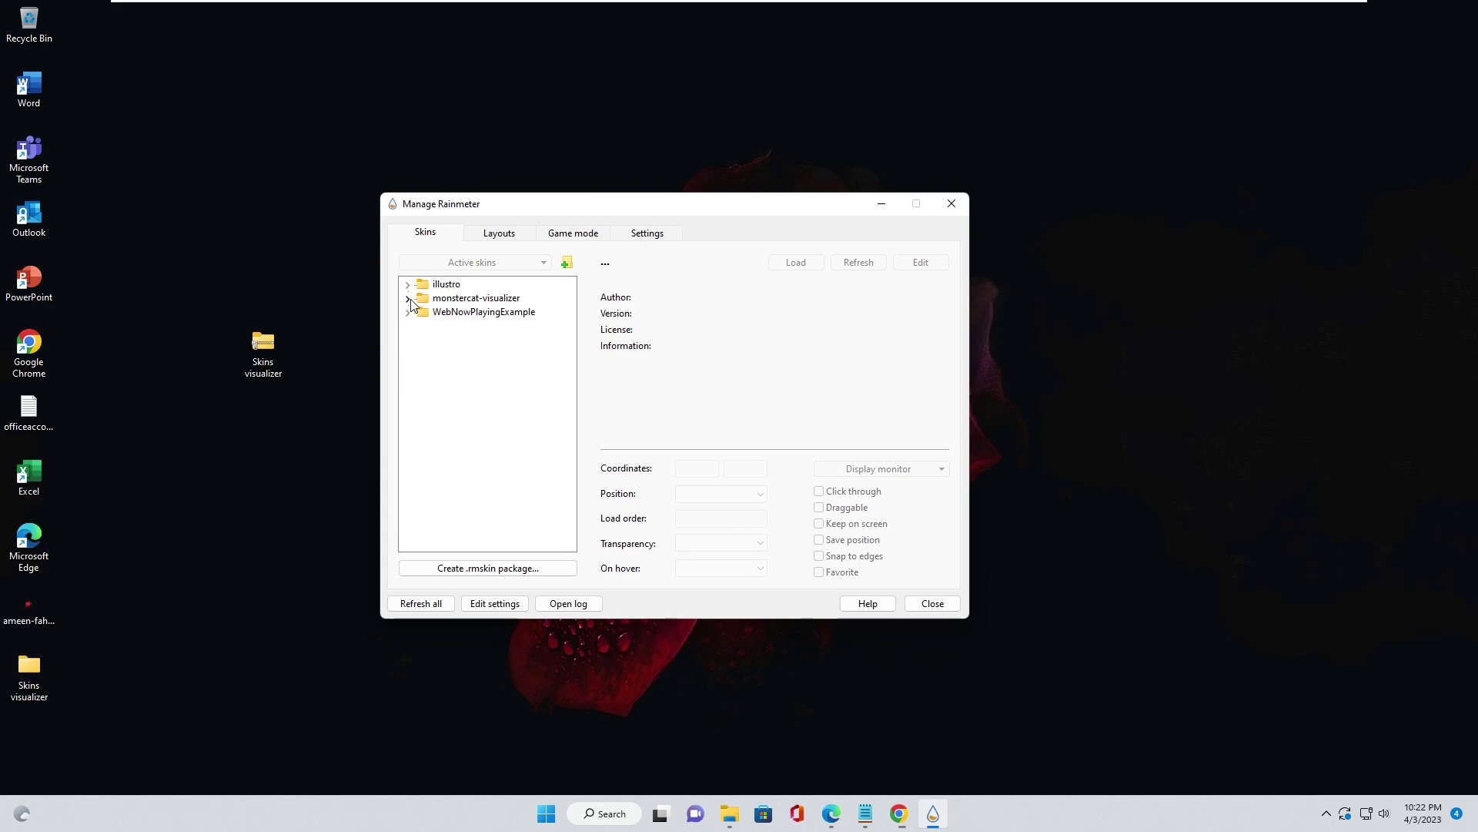
{"action": "left_click", "coordinate": [408, 298]}
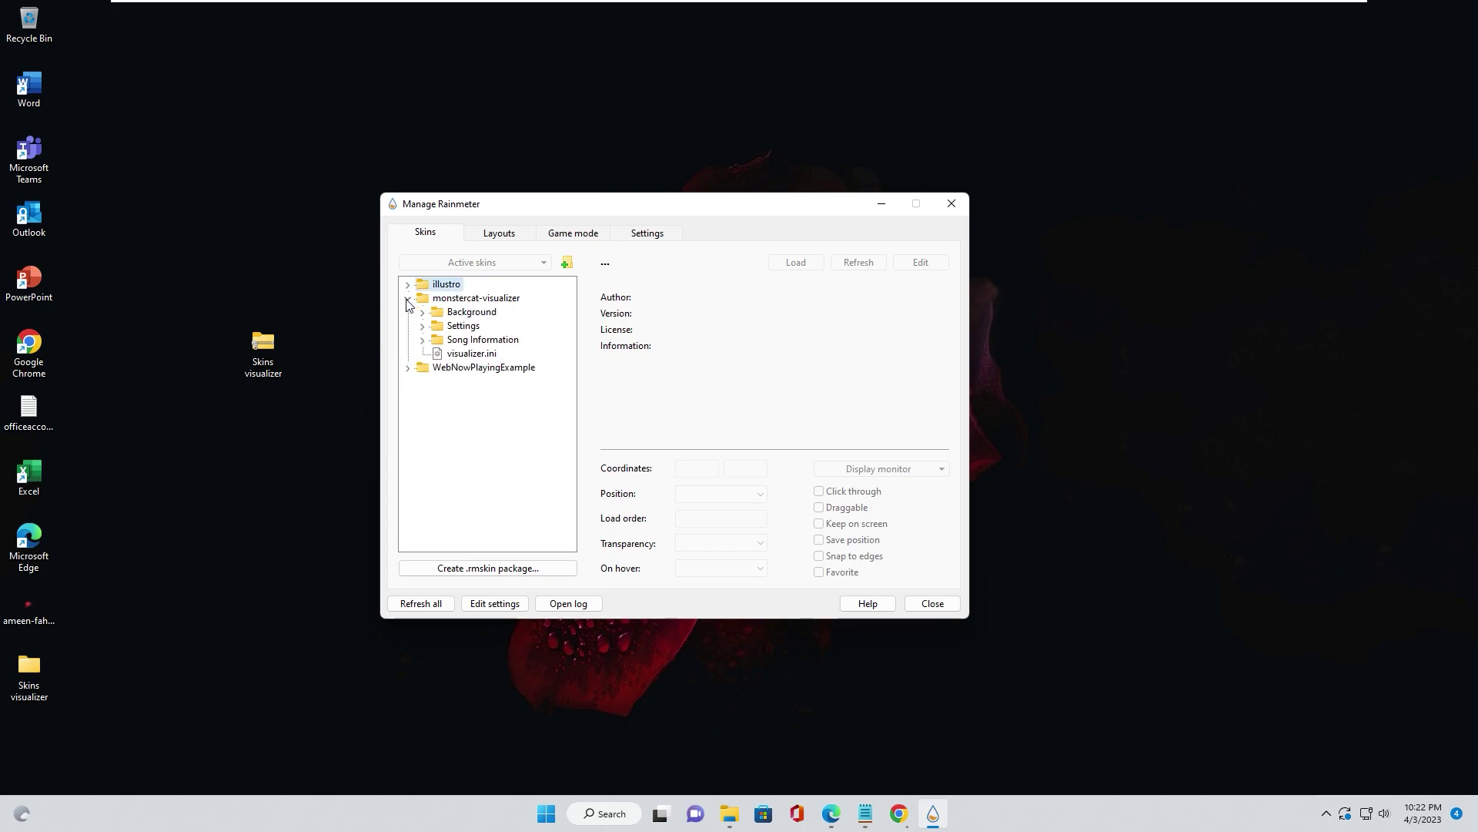
{"action": "right_click", "coordinate": [455, 359]}
{"action": "left_click", "coordinate": [478, 373]}
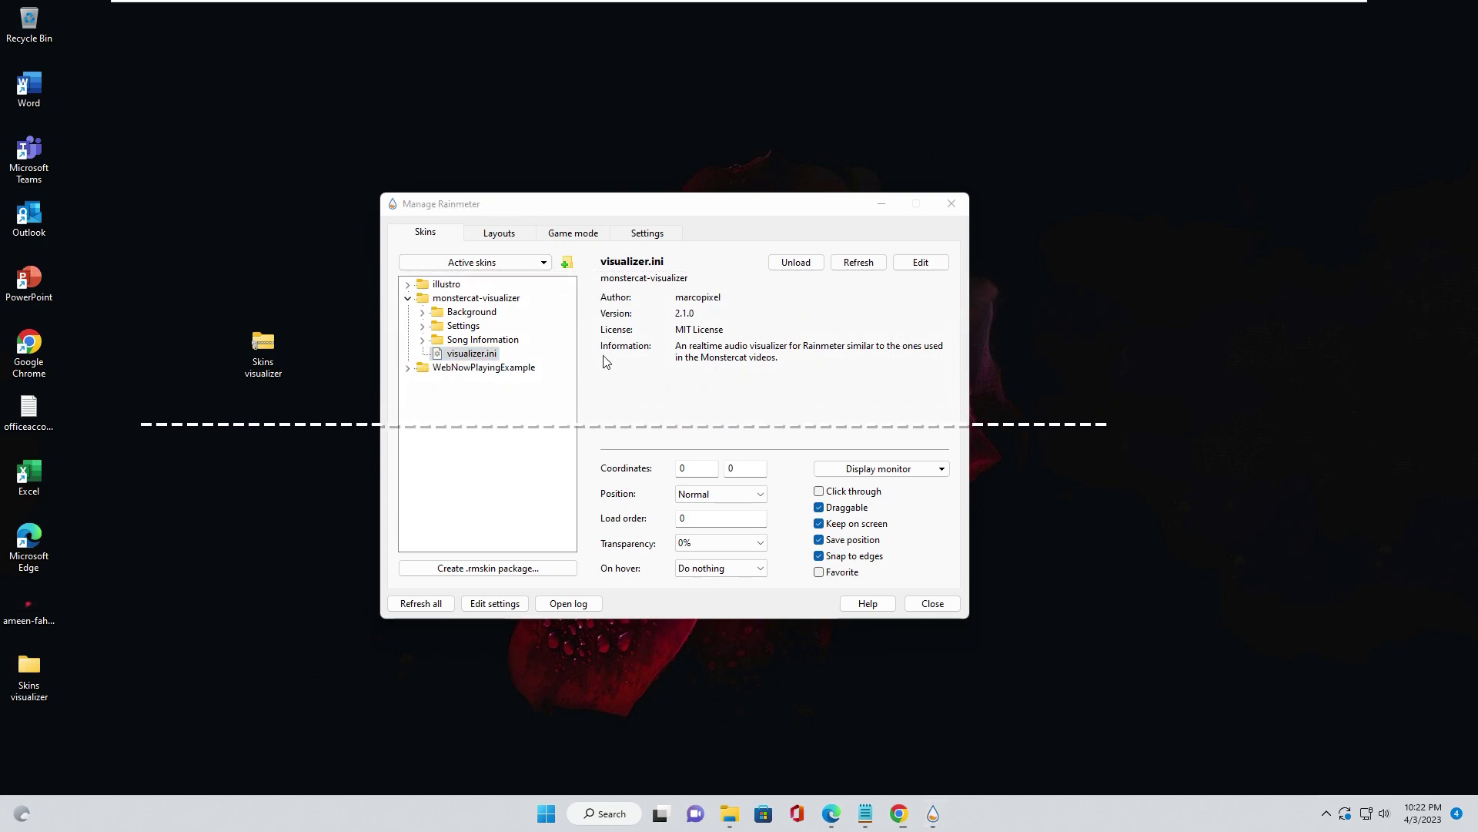
- Move the visualizer bars to the lower part of the desktop, at about 264, 586, and set the skin's position to On desktop
{"action": "left_click_drag", "start_coordinate": [608, 579], "coordinate": [666, 650]}
{"action": "left_click", "coordinate": [530, 210]}
{"action": "left_click_drag", "start_coordinate": [531, 209], "coordinate": [716, 151]}
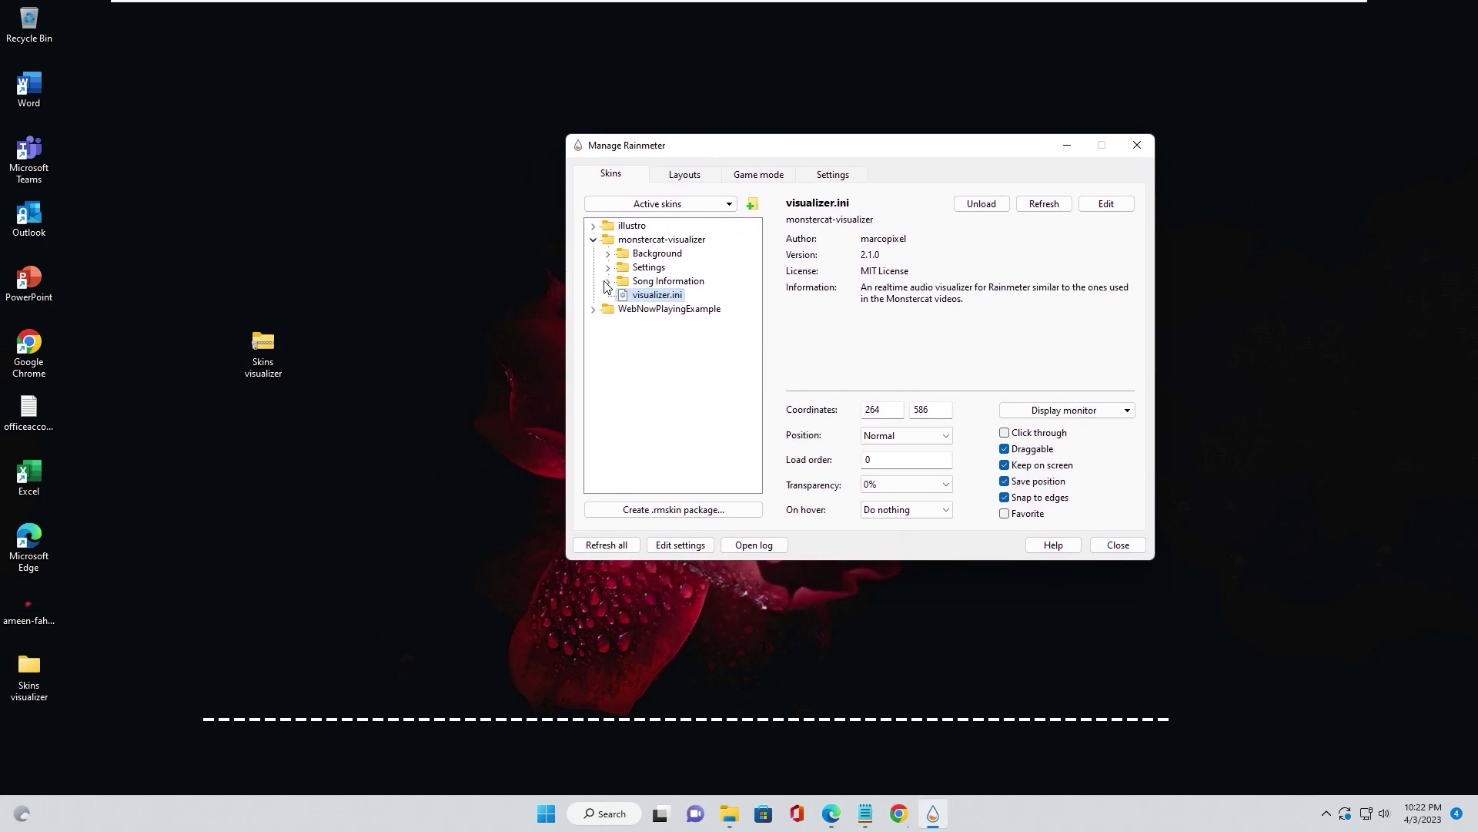
{"action": "left_click", "coordinate": [882, 437]}
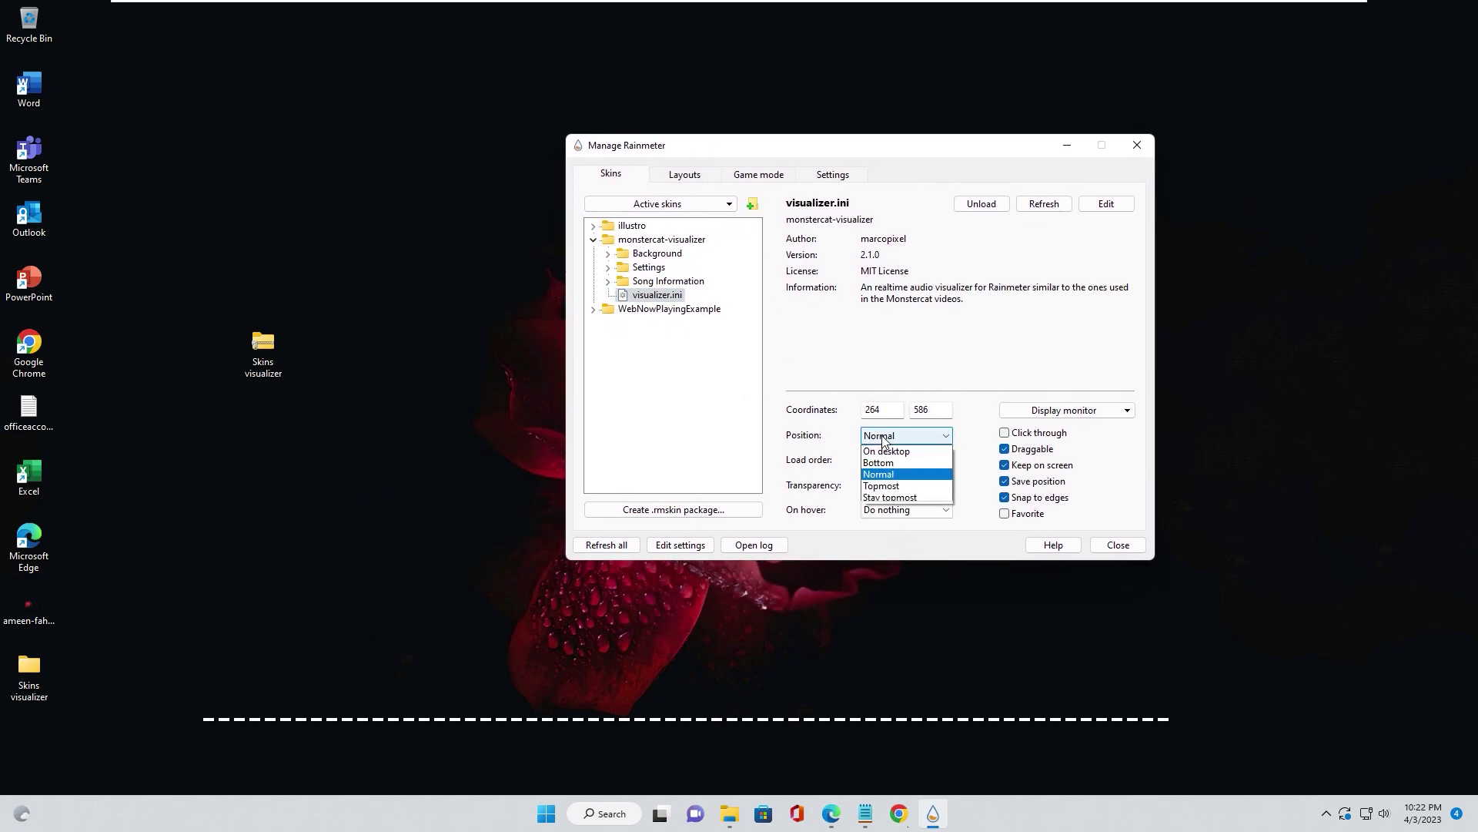
{"action": "left_click", "coordinate": [884, 448]}
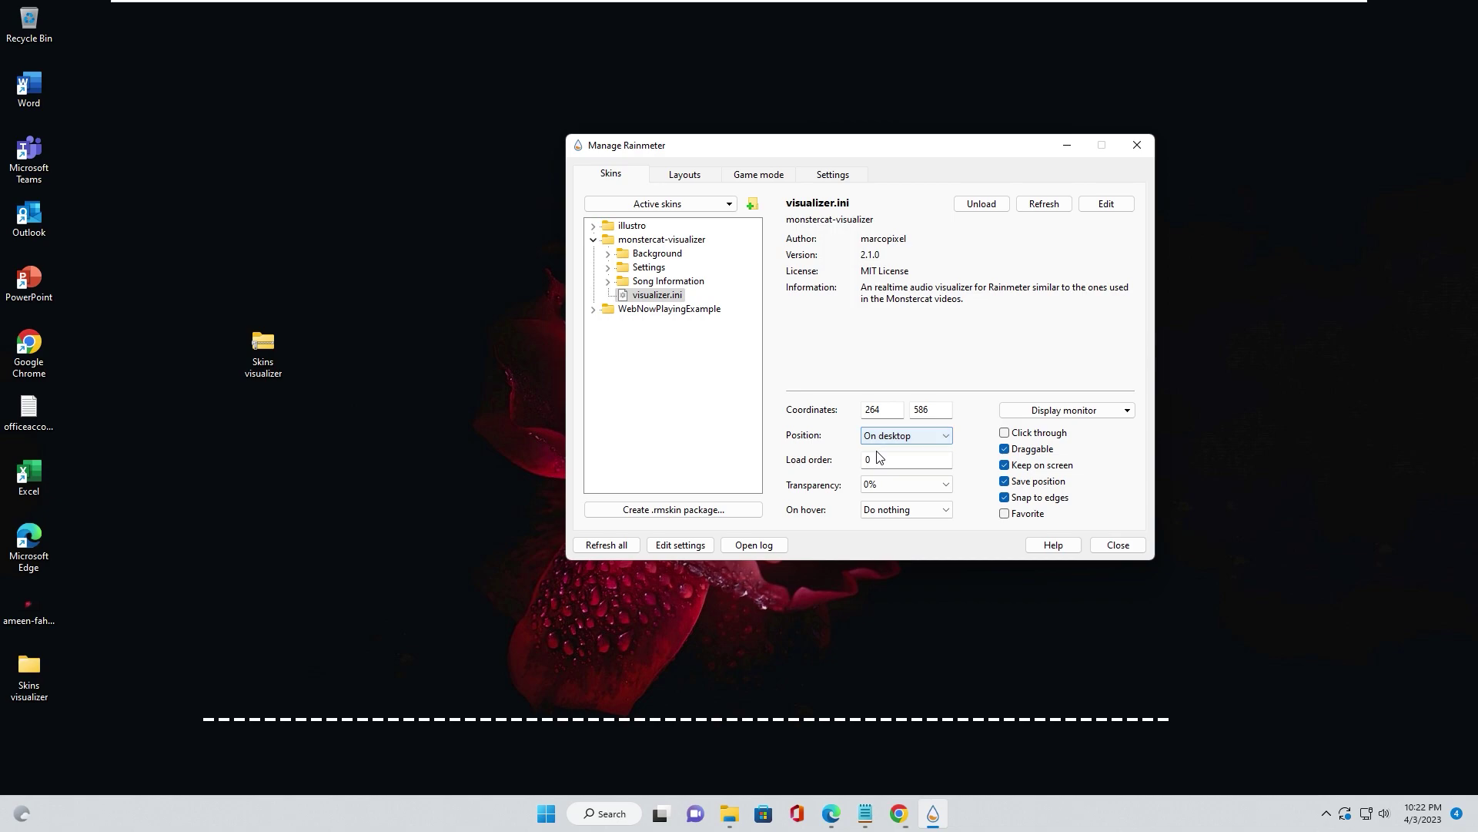
- Load the Song Information skin Left.ini, place it just below the visualizer bars at about 405, 890, and set its position to On desktop
{"action": "left_click", "coordinate": [609, 281]}
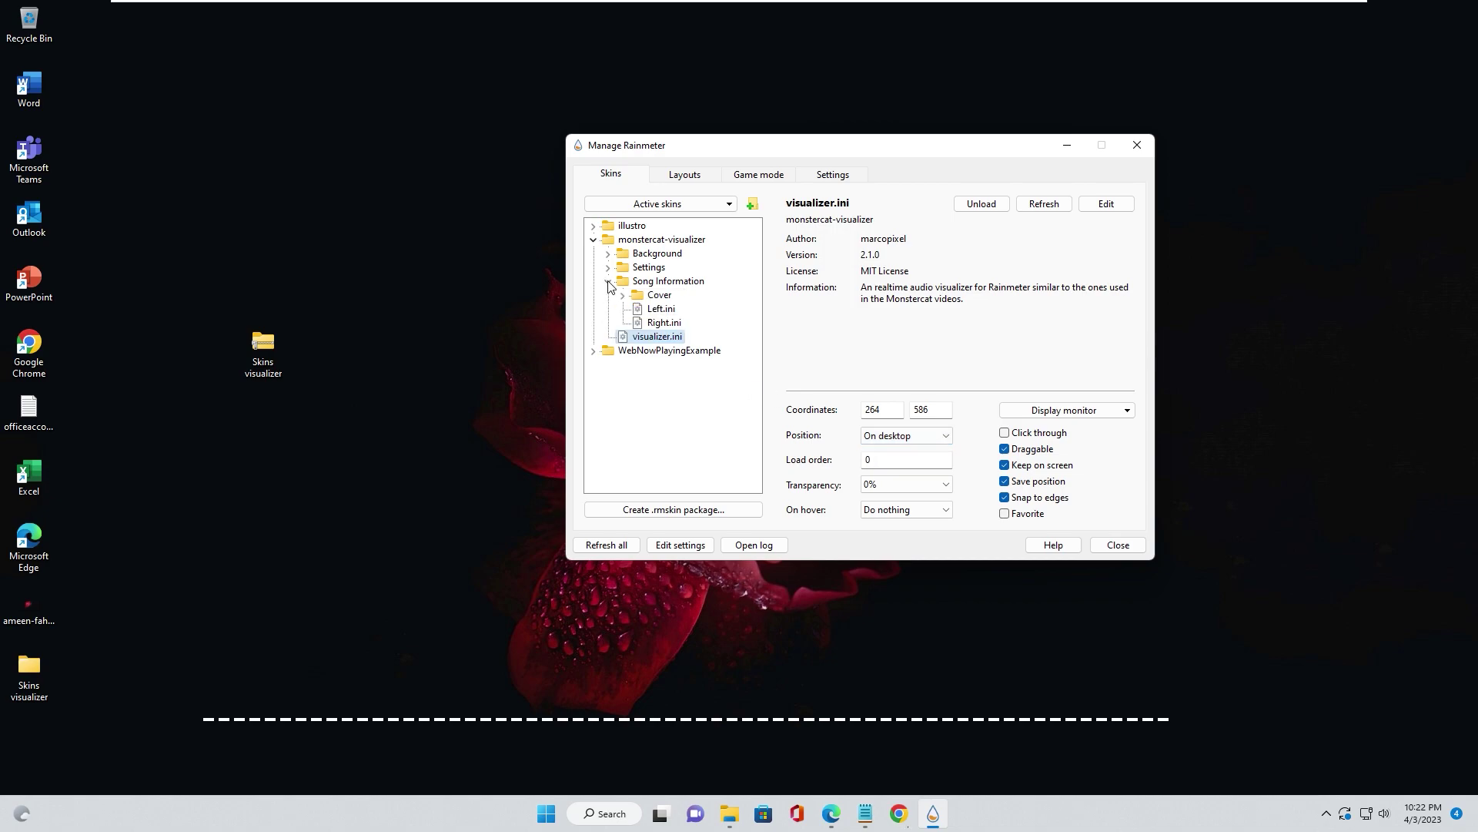
{"action": "right_click", "coordinate": [654, 316]}
{"action": "left_click", "coordinate": [679, 325]}
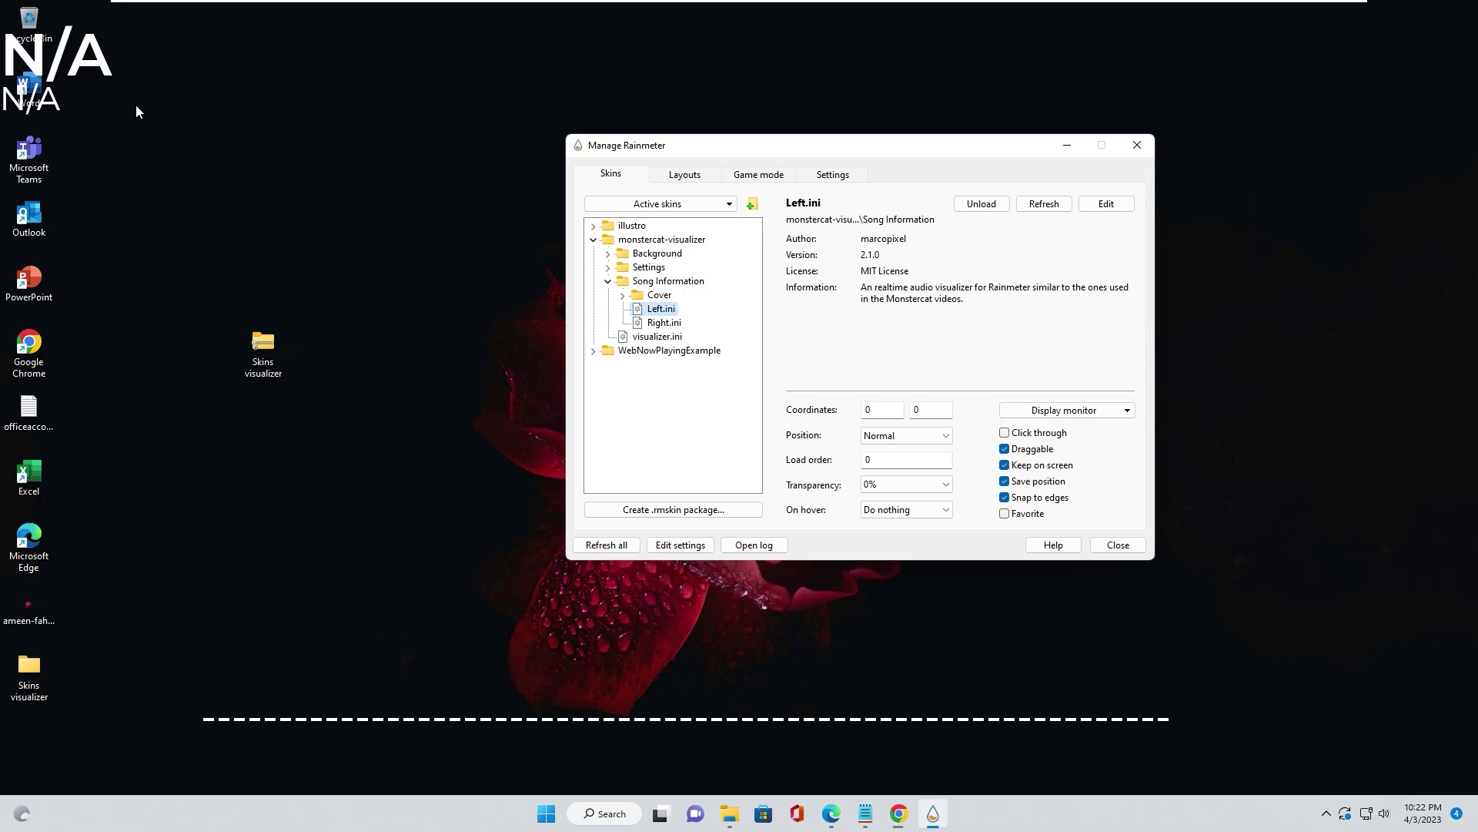
{"action": "left_click_drag", "start_coordinate": [63, 57], "coordinate": [375, 744]}
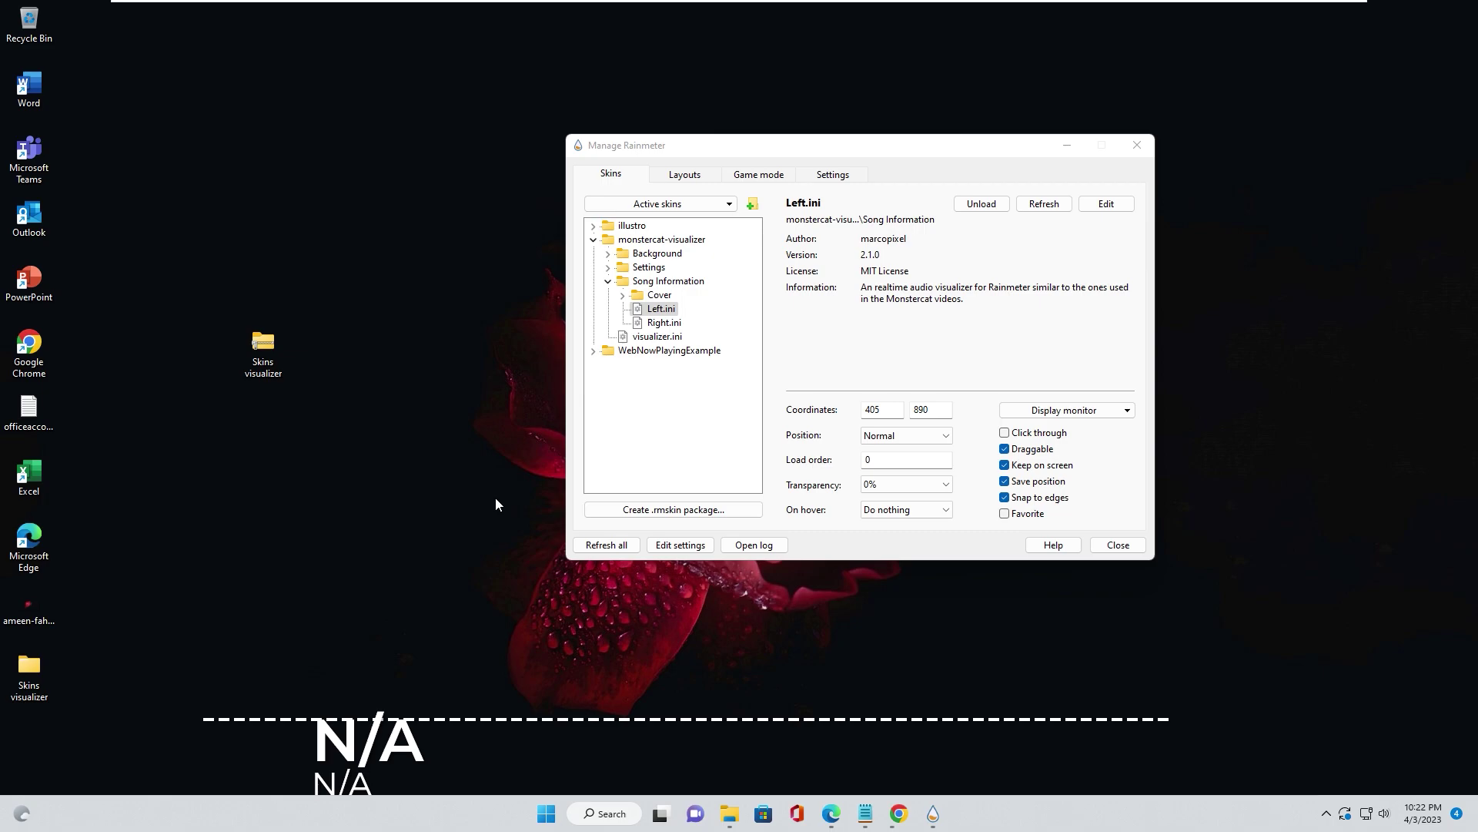
{"action": "left_click", "coordinate": [881, 435]}
{"action": "left_click", "coordinate": [868, 450]}
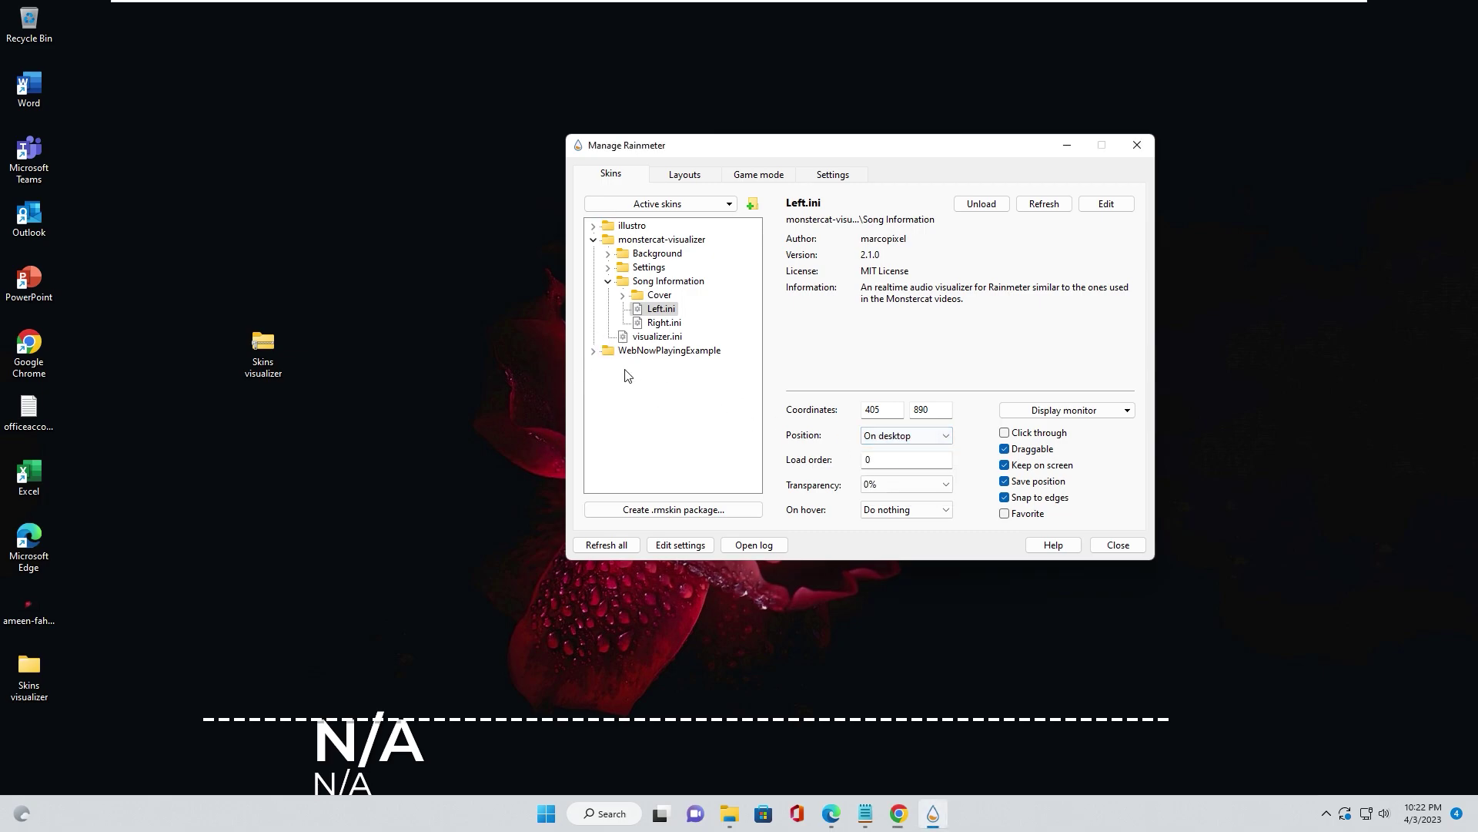
- Load the monstercat-visualizer settings skin general.ini and move its panel to the middle of the desktop
{"action": "left_click", "coordinate": [608, 267]}
{"action": "right_click", "coordinate": [667, 295]}
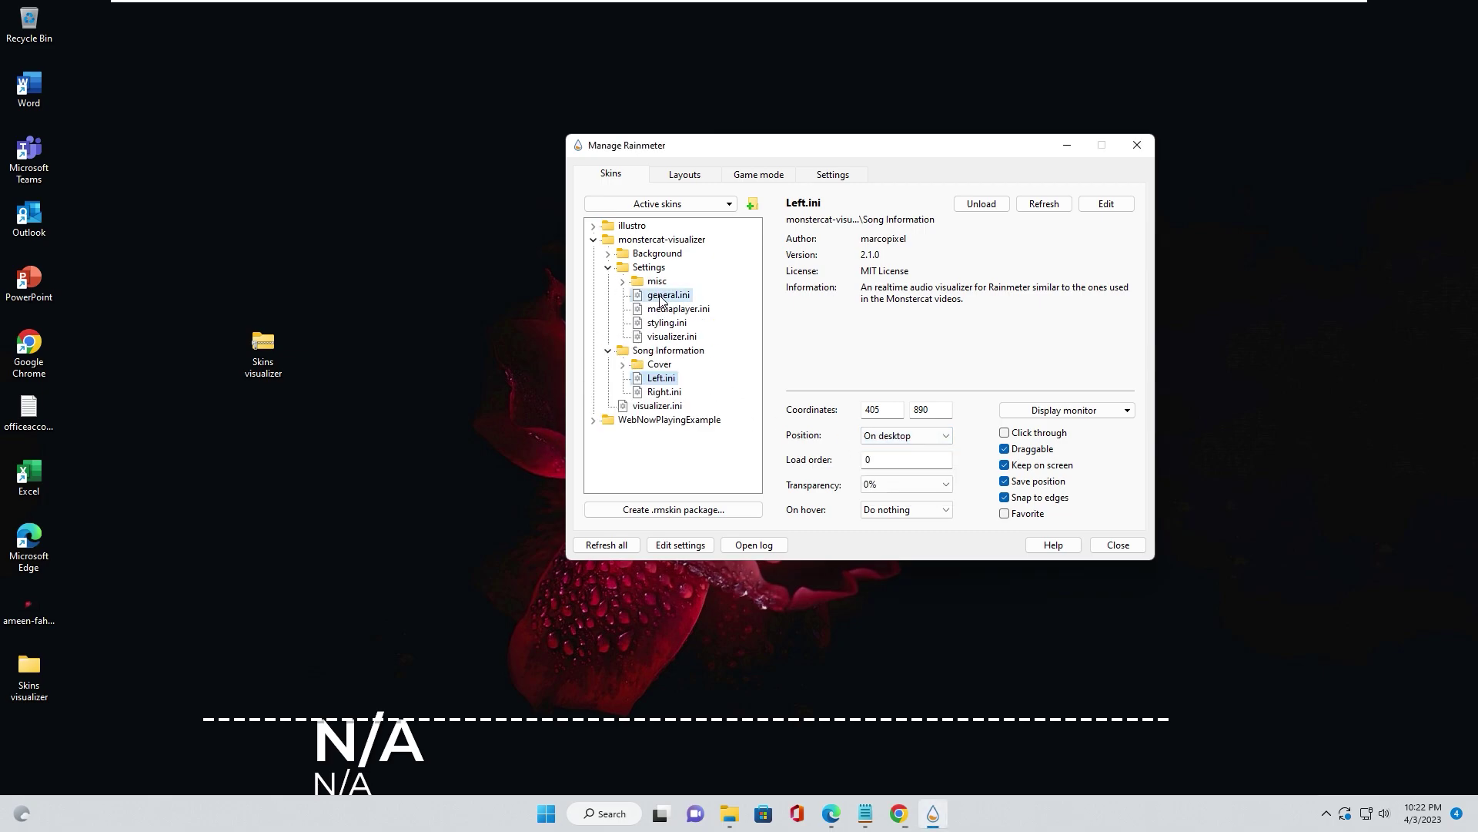
{"action": "left_click", "coordinate": [686, 306]}
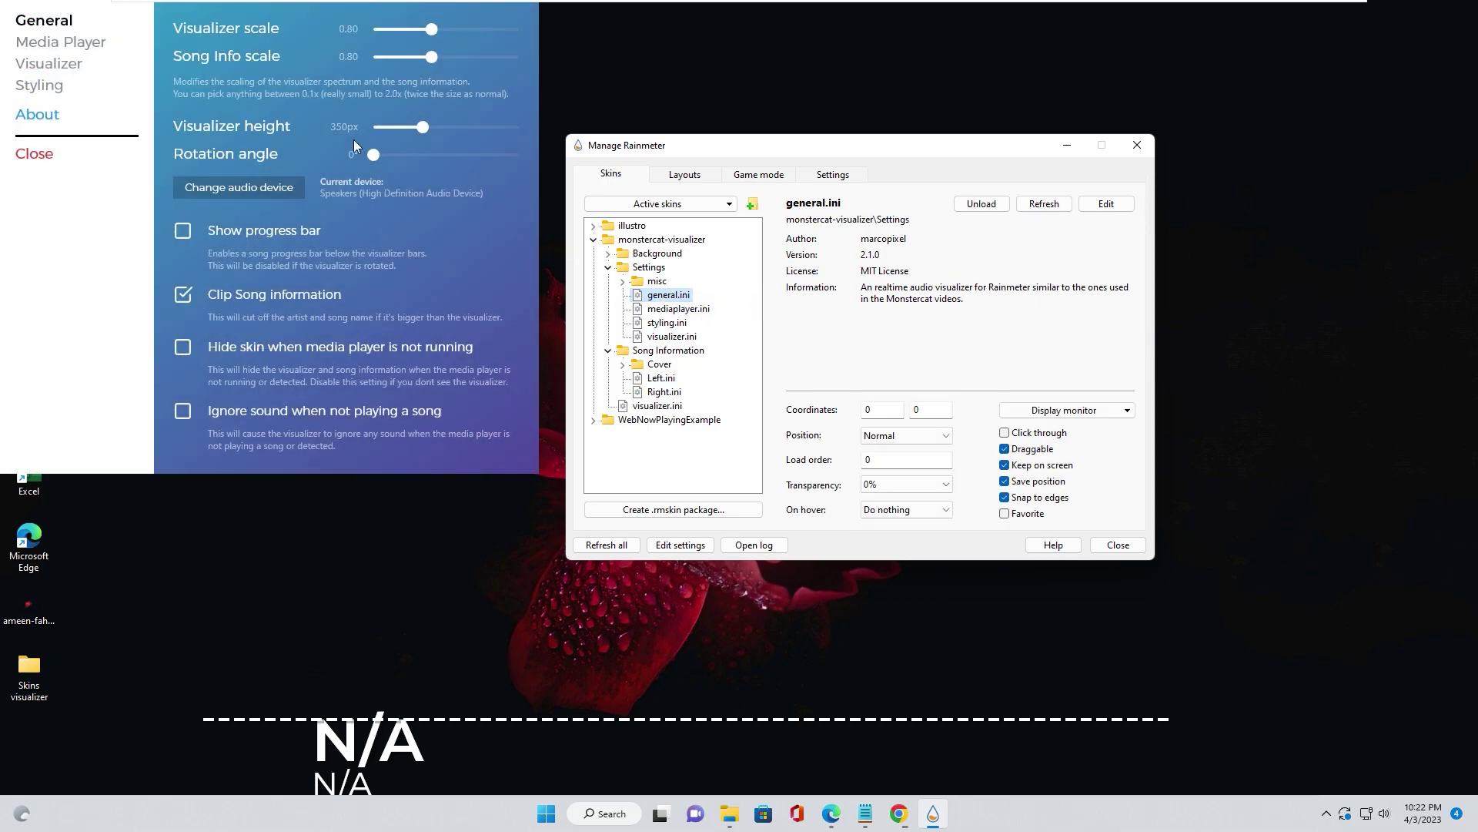
{"action": "left_click_drag", "start_coordinate": [147, 9], "coordinate": [545, 62]}
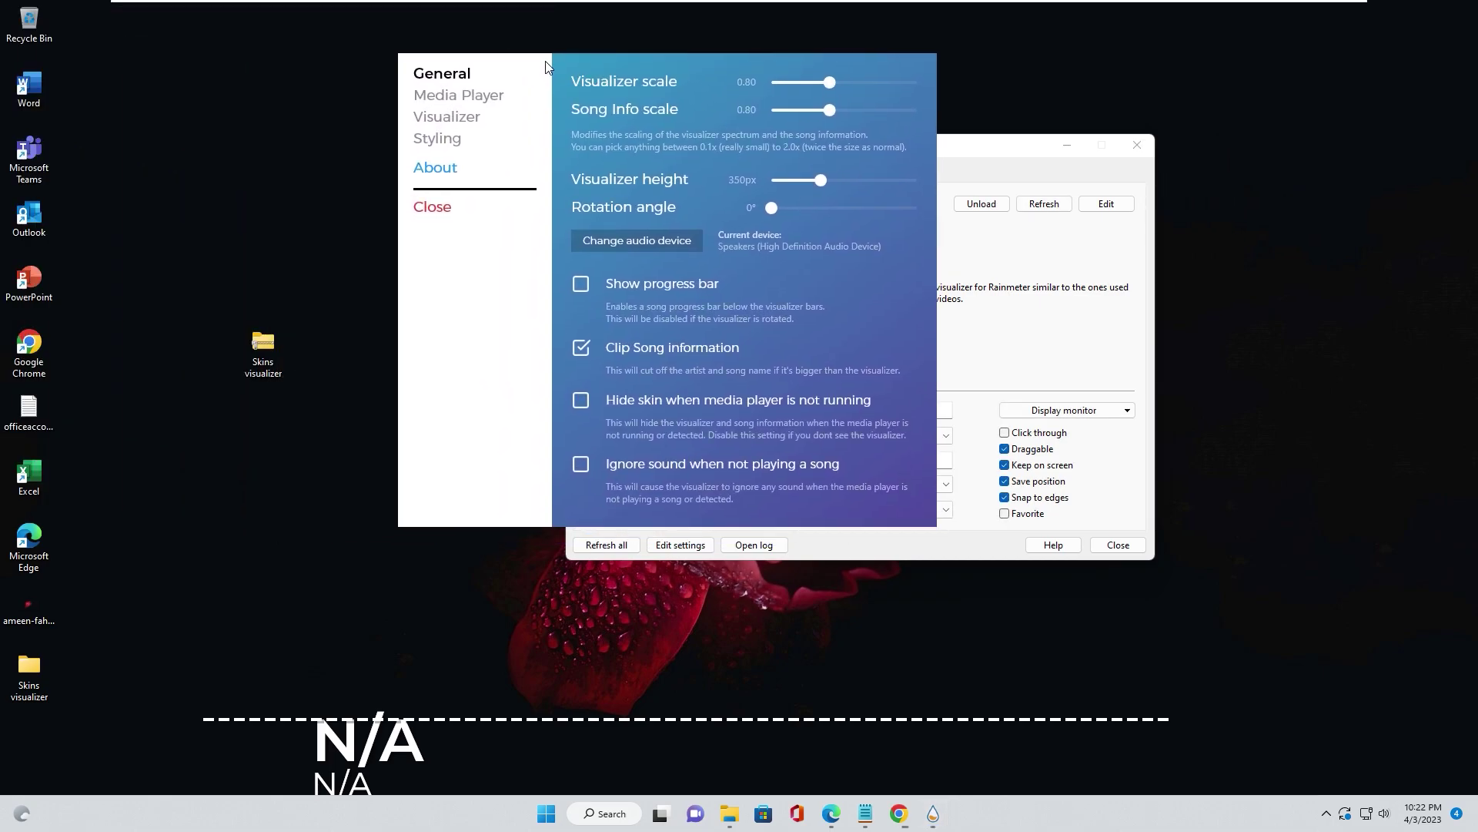
- Reduce Visualizer scale and Song Info scale to 0.19 and move the bars to the desktop's upper-left area with the song text below them
{"action": "left_click_drag", "start_coordinate": [830, 89], "coordinate": [790, 88]}
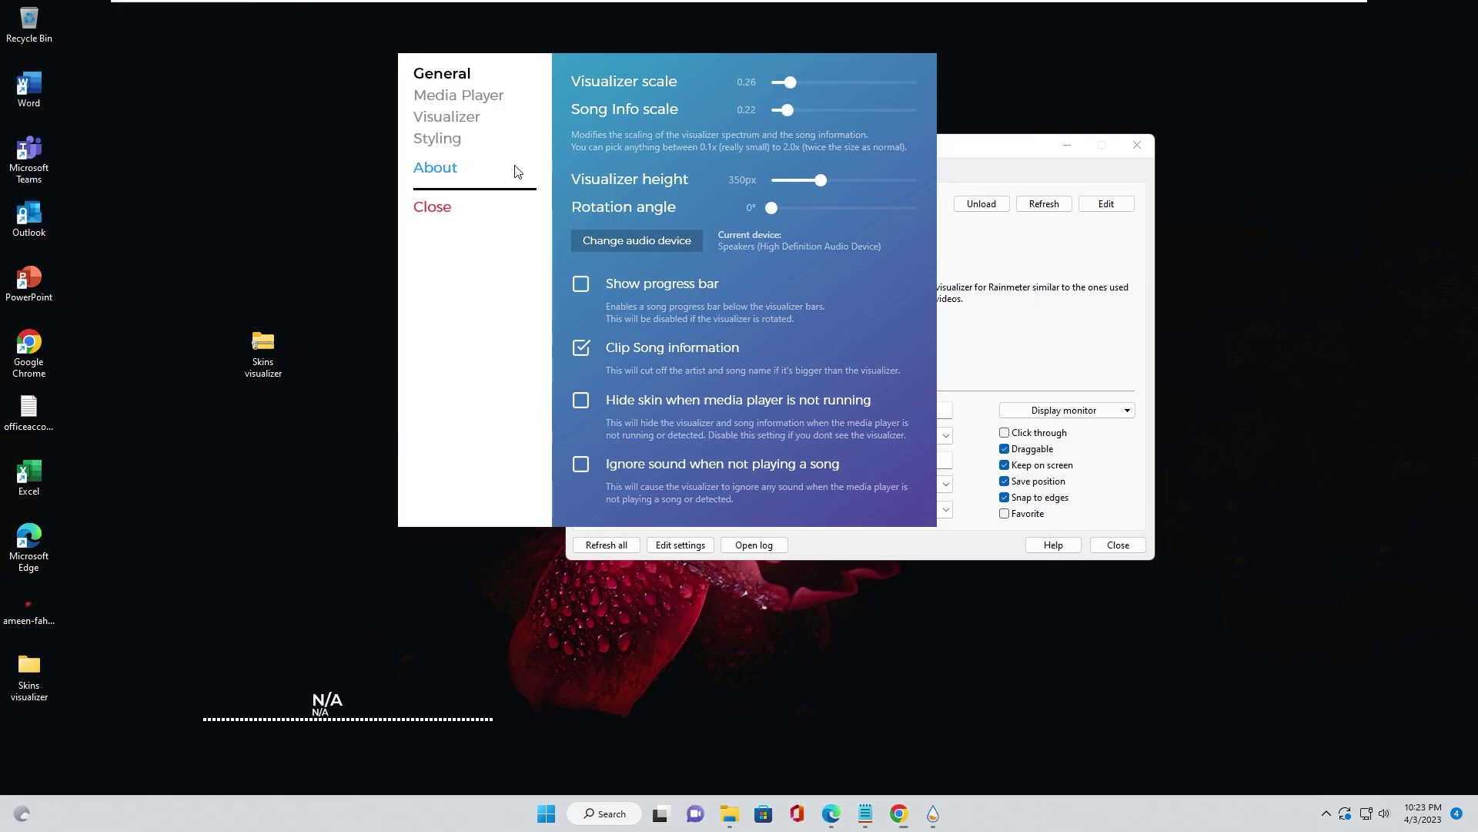
{"action": "left_click_drag", "start_coordinate": [781, 87], "coordinate": [780, 111]}
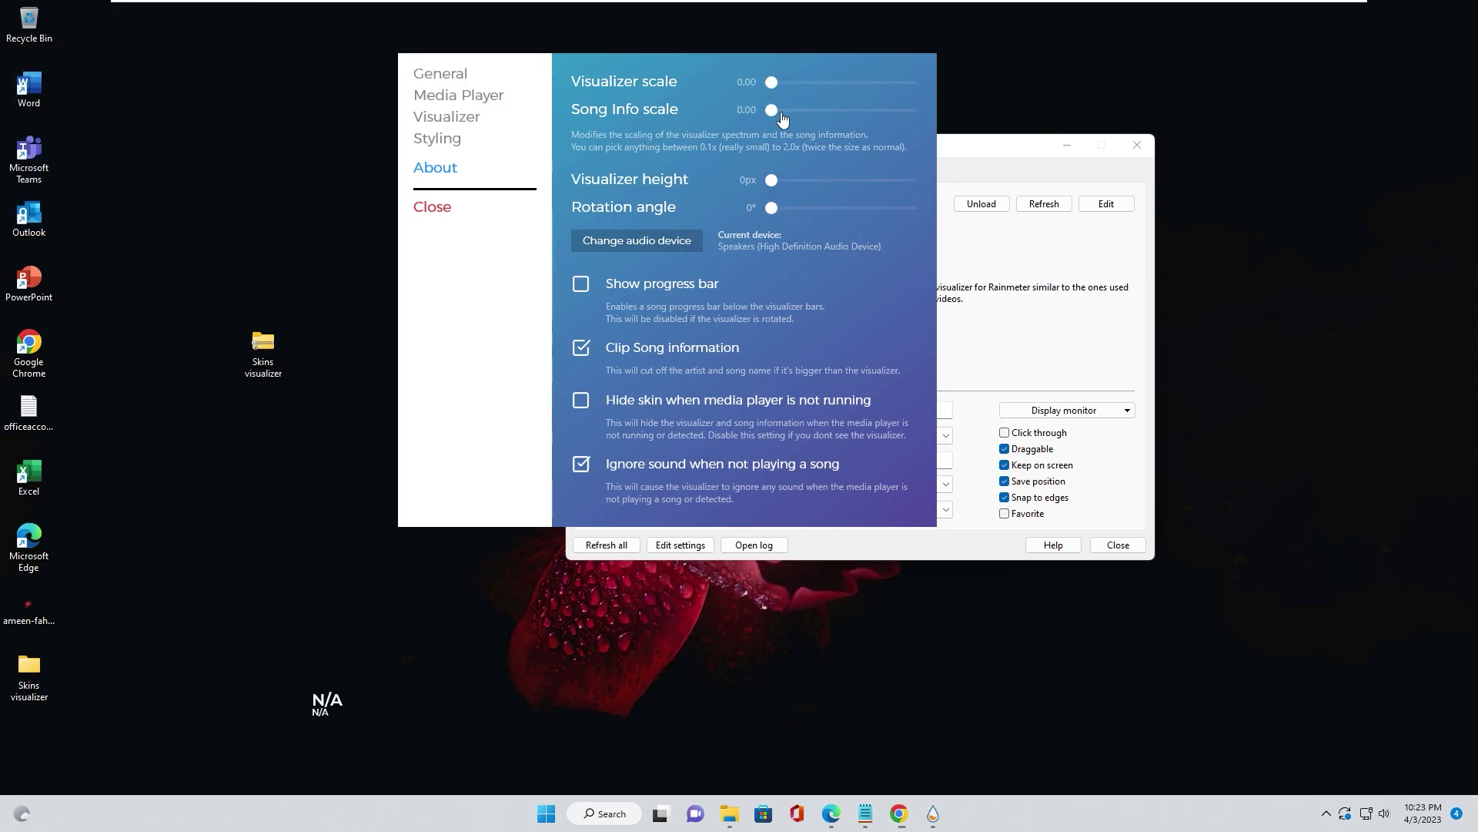
{"action": "left_click_drag", "start_coordinate": [319, 719], "coordinate": [283, 267]}
{"action": "left_click_drag", "start_coordinate": [311, 709], "coordinate": [193, 485]}
{"action": "left_click_drag", "start_coordinate": [783, 82], "coordinate": [863, 106]}
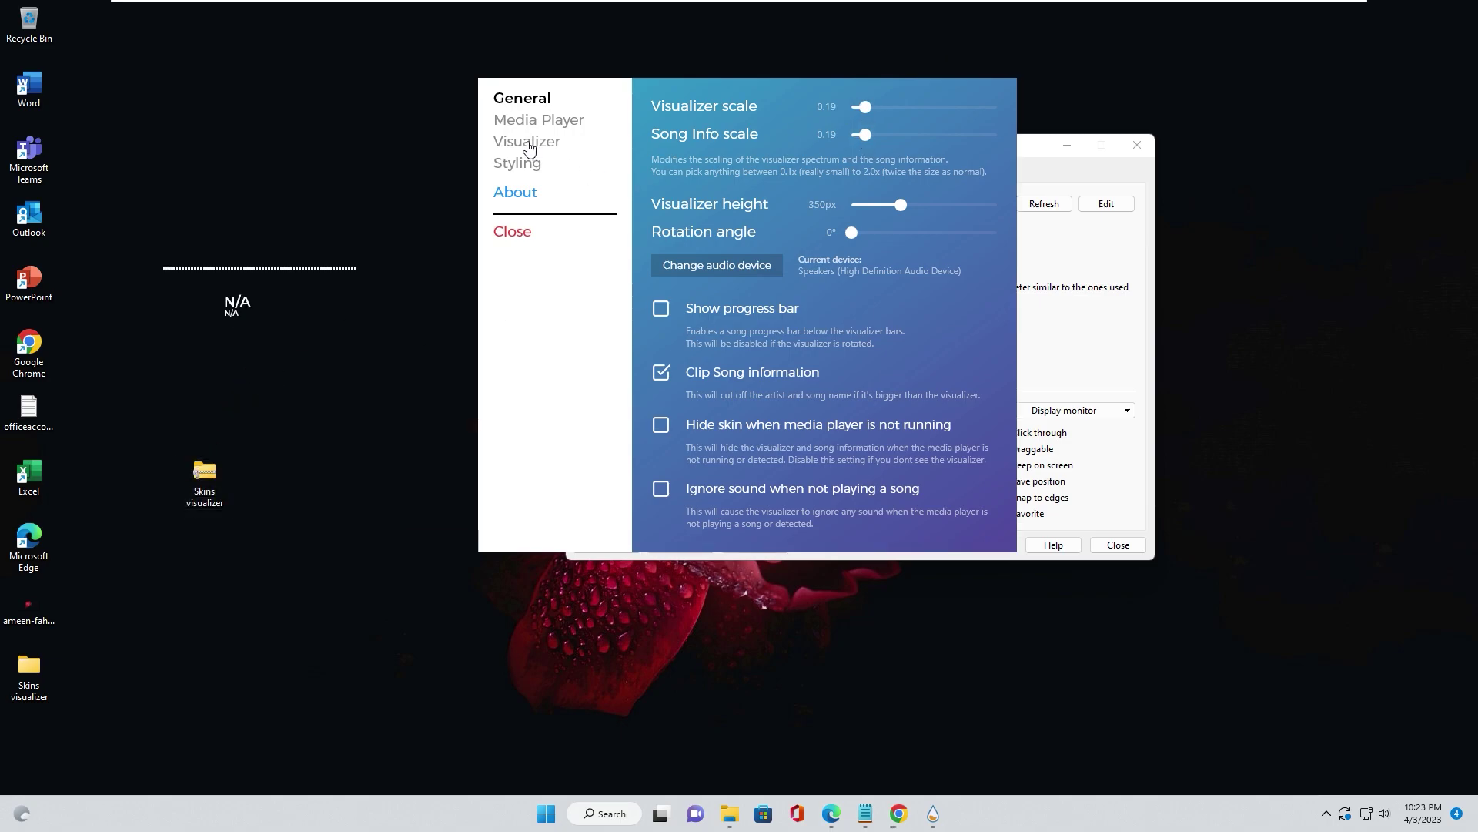
{"action": "left_click_drag", "start_coordinate": [243, 305], "coordinate": [264, 302]}
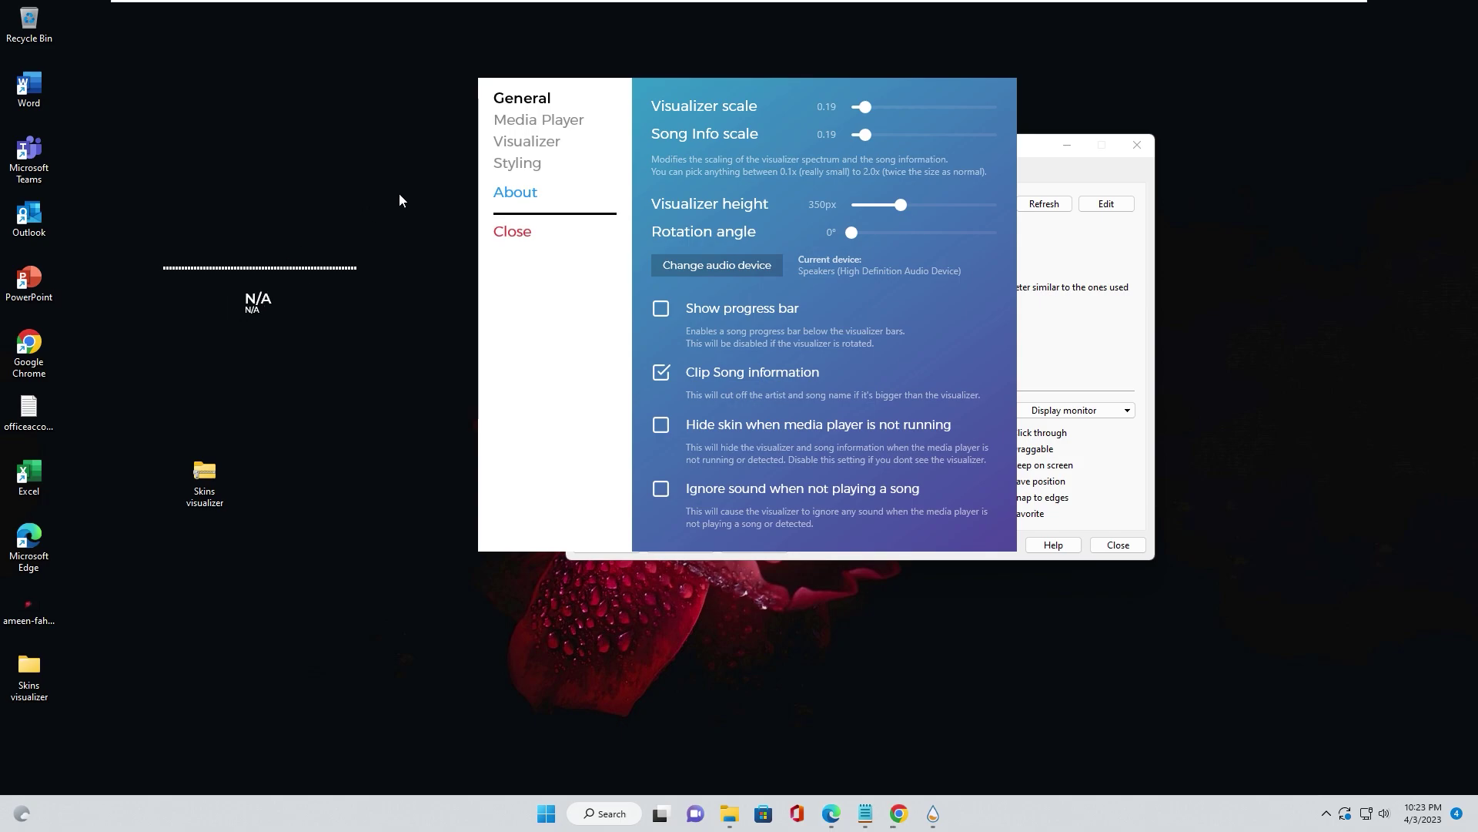
- Choose WebNowPlaying as the visualizer's media player and allow Rainmeter through Windows Defender Firewall on public networks
{"action": "left_click", "coordinate": [516, 121]}
{"action": "left_click", "coordinate": [739, 420]}
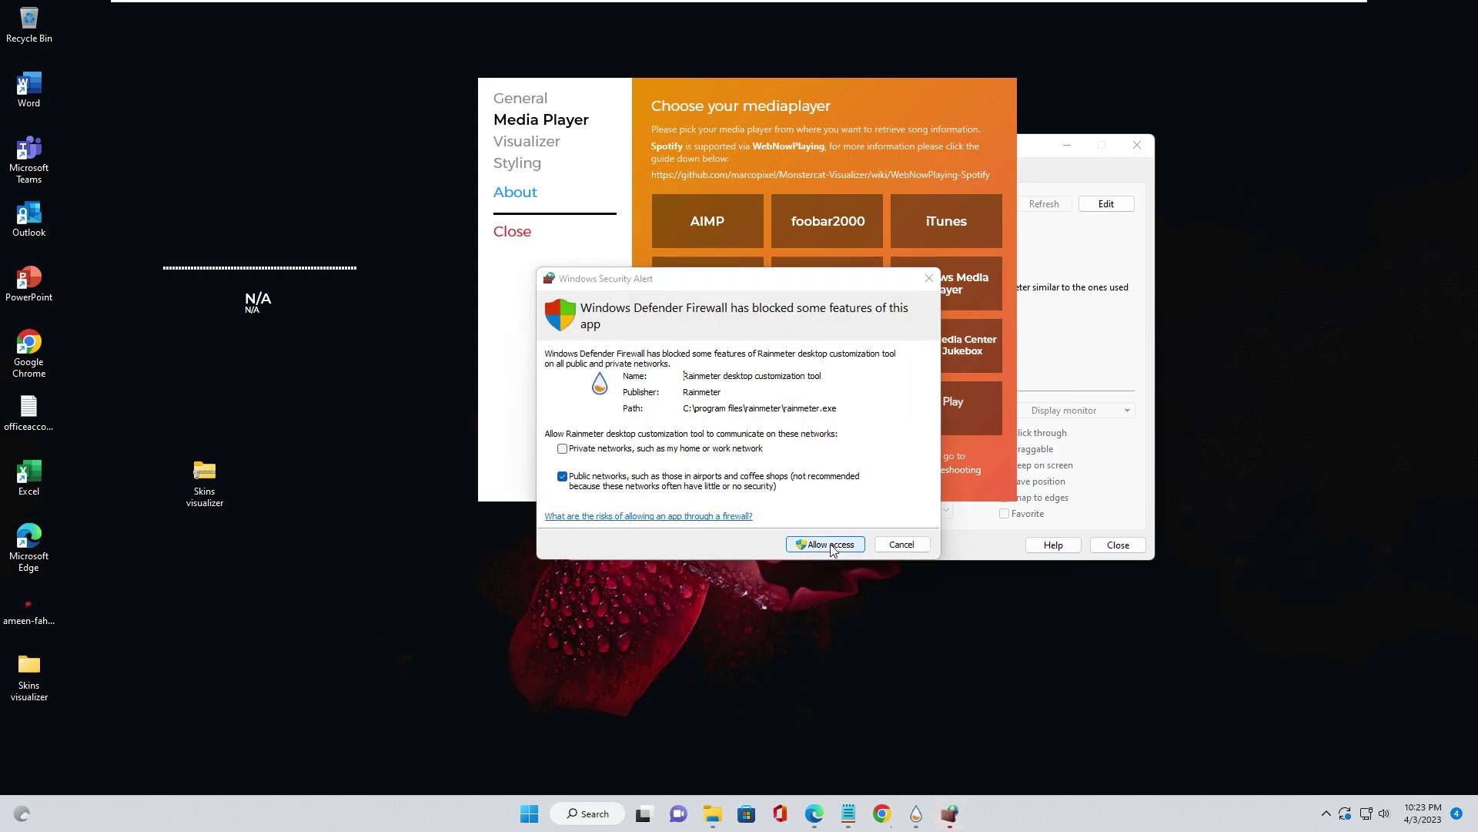
{"action": "left_click", "coordinate": [816, 544]}
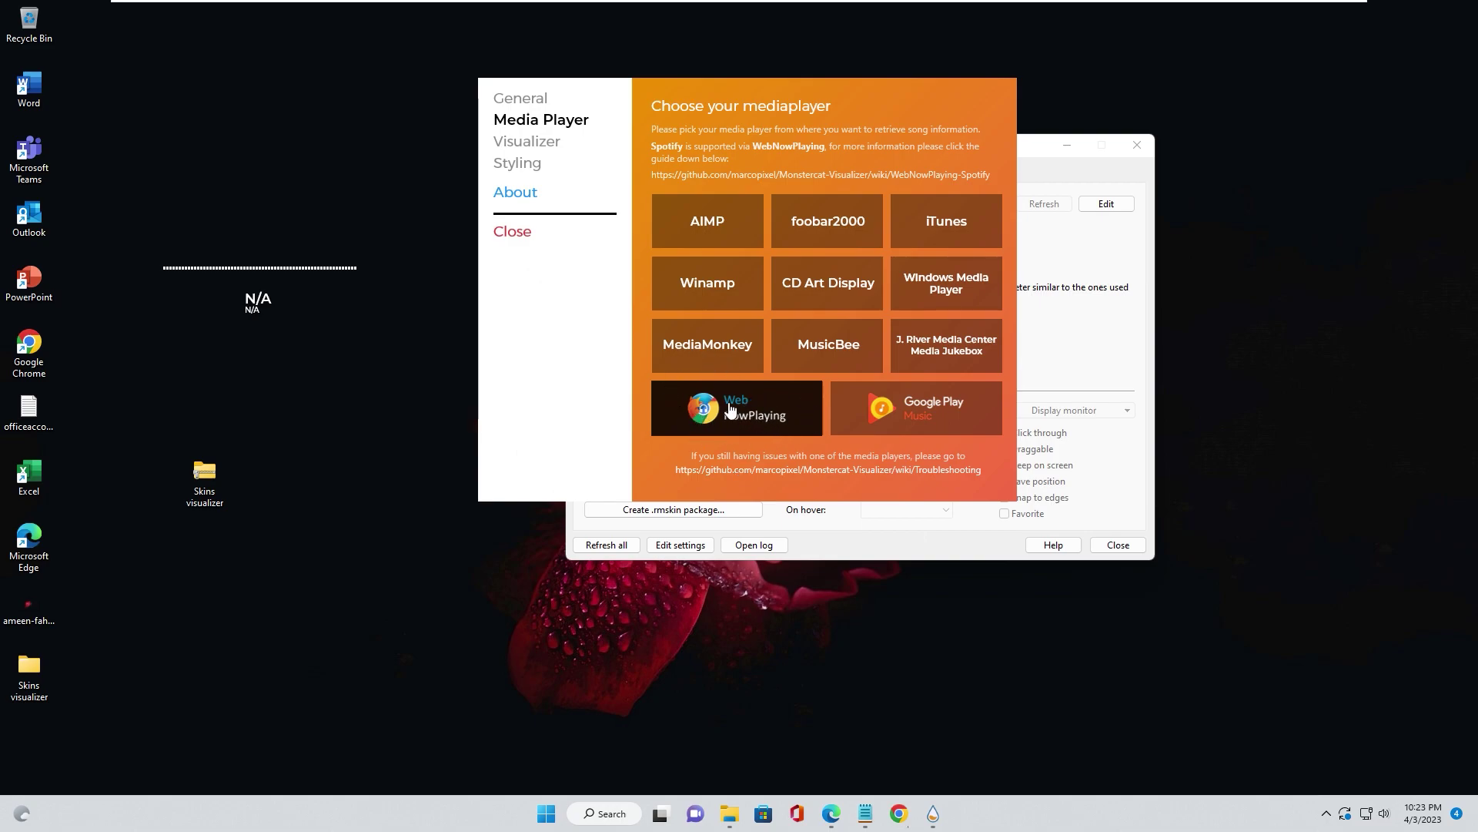
- Show the Visualizer page of the skin settings and minimize the Manage Rainmeter window covering it
{"action": "left_click", "coordinate": [516, 146]}
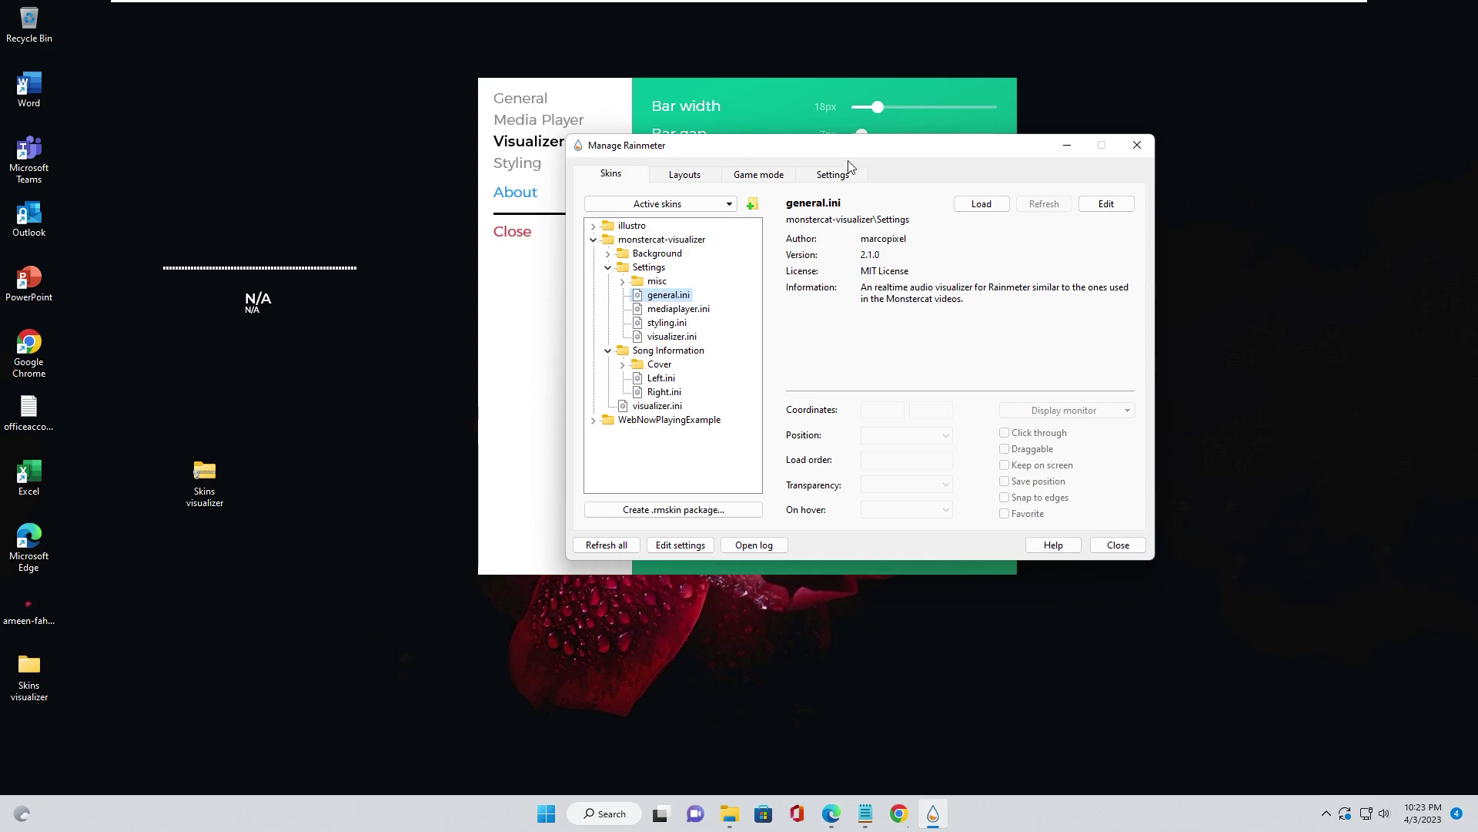
{"action": "left_click", "coordinate": [1066, 146]}
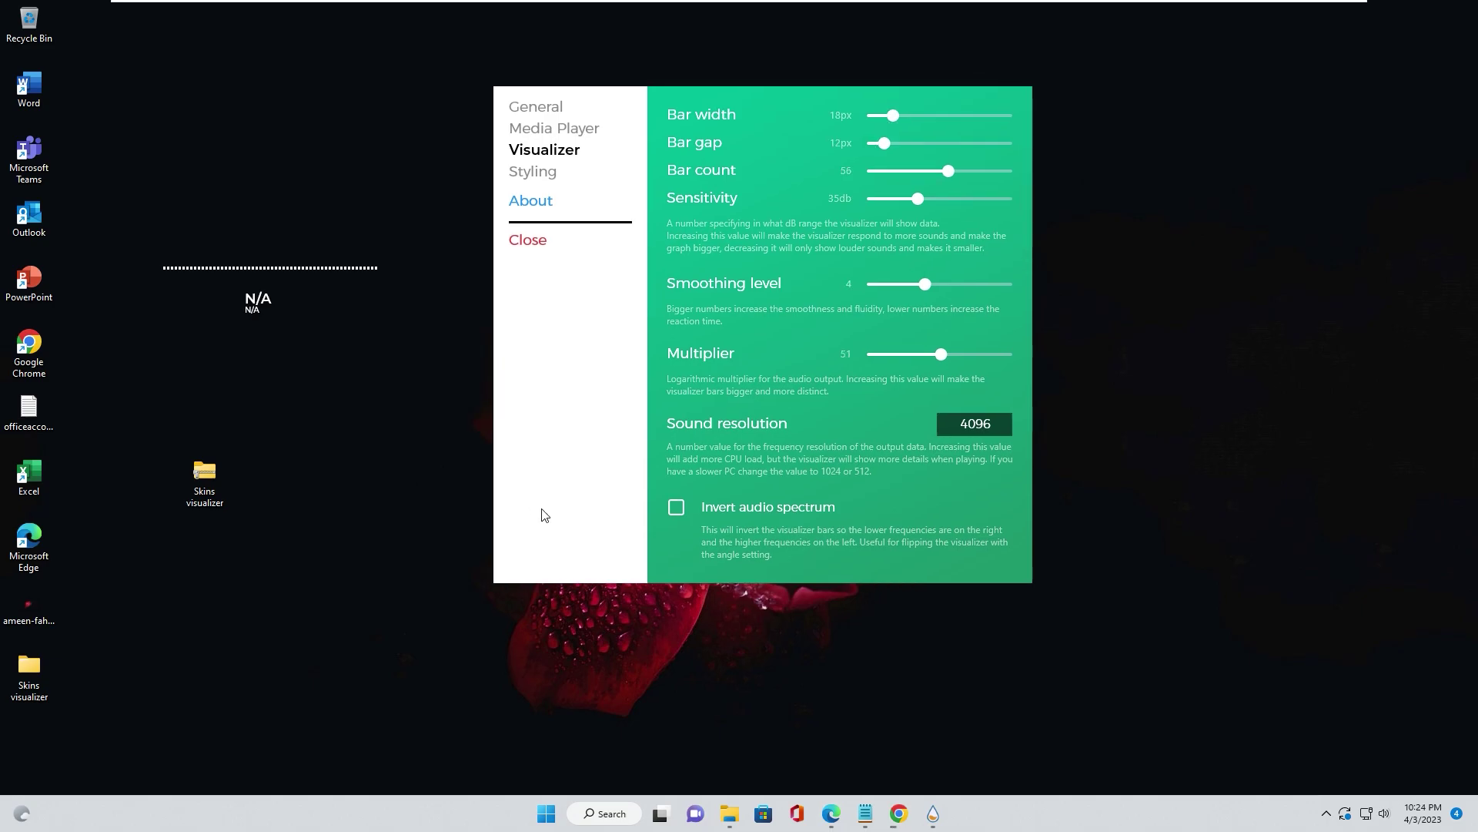
- Switch to Microsoft Edge and open a new browser tab
{"action": "left_click", "coordinate": [832, 813]}
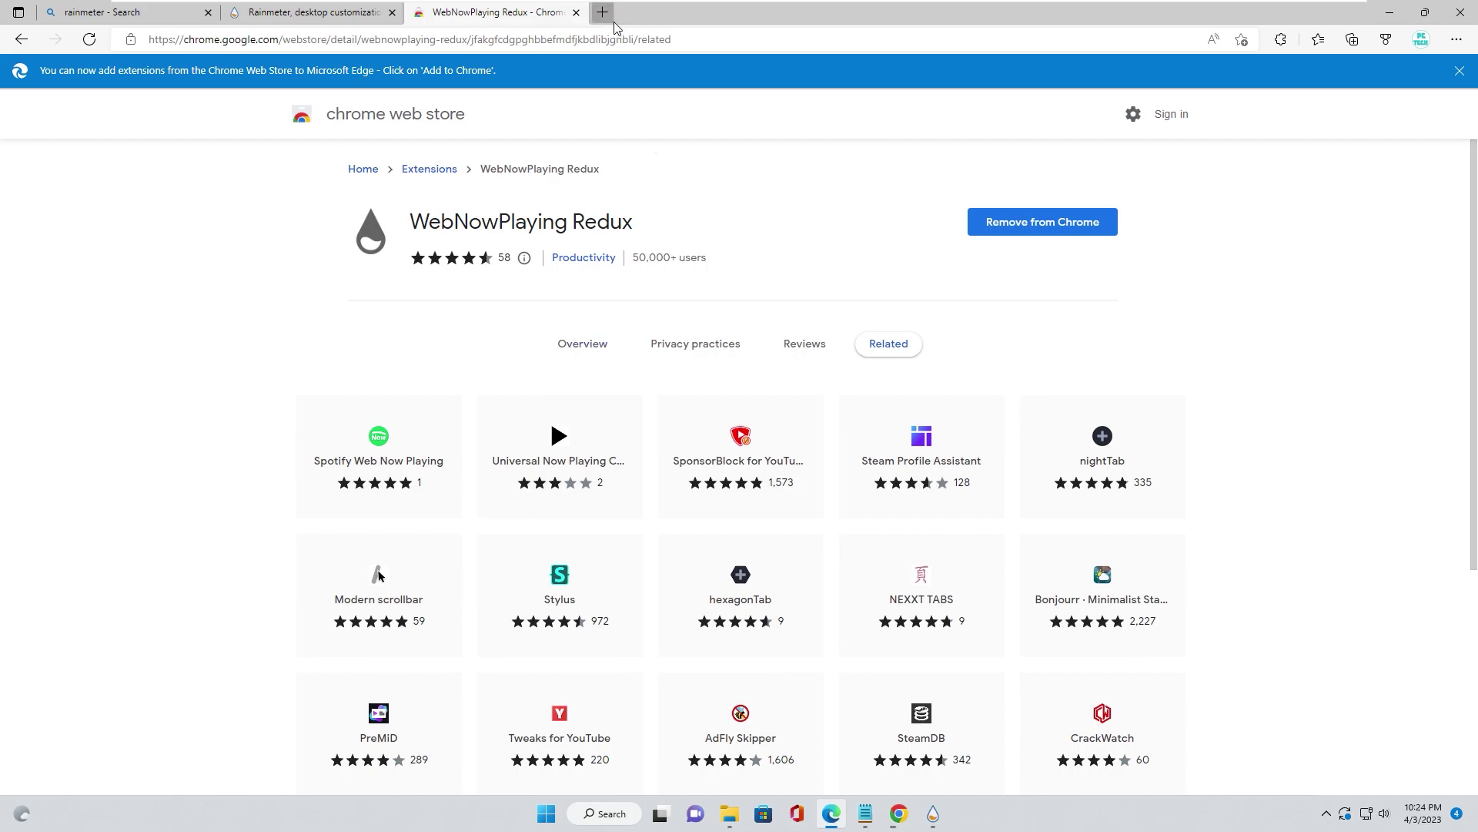
{"action": "left_click", "coordinate": [602, 13]}
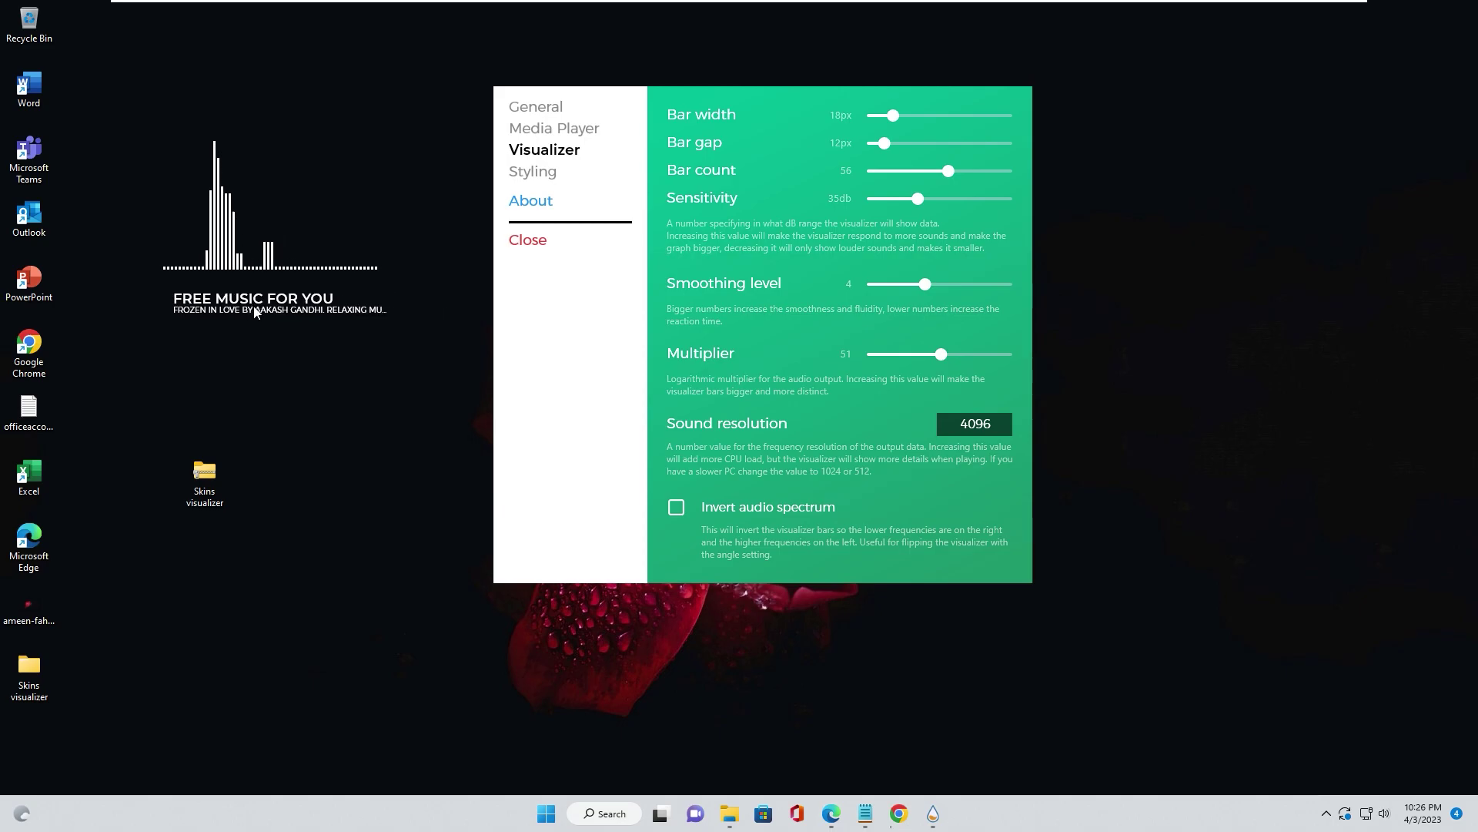
- In the visualizer's general settings, set Visualizer scale to 0.22 and Song Info scale to 0.14
{"action": "left_click", "coordinate": [541, 108]}
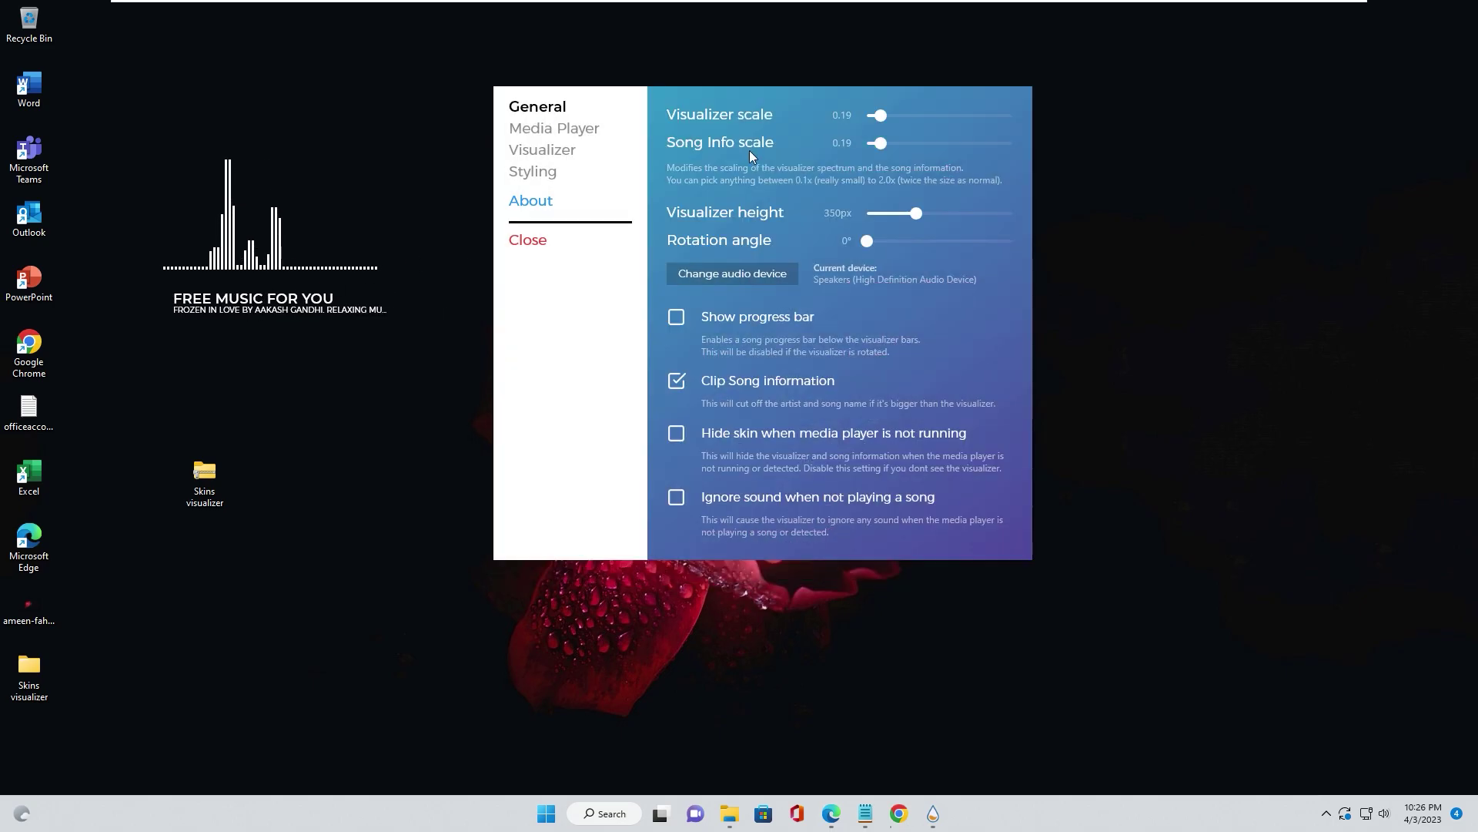
{"action": "left_click", "coordinate": [877, 116]}
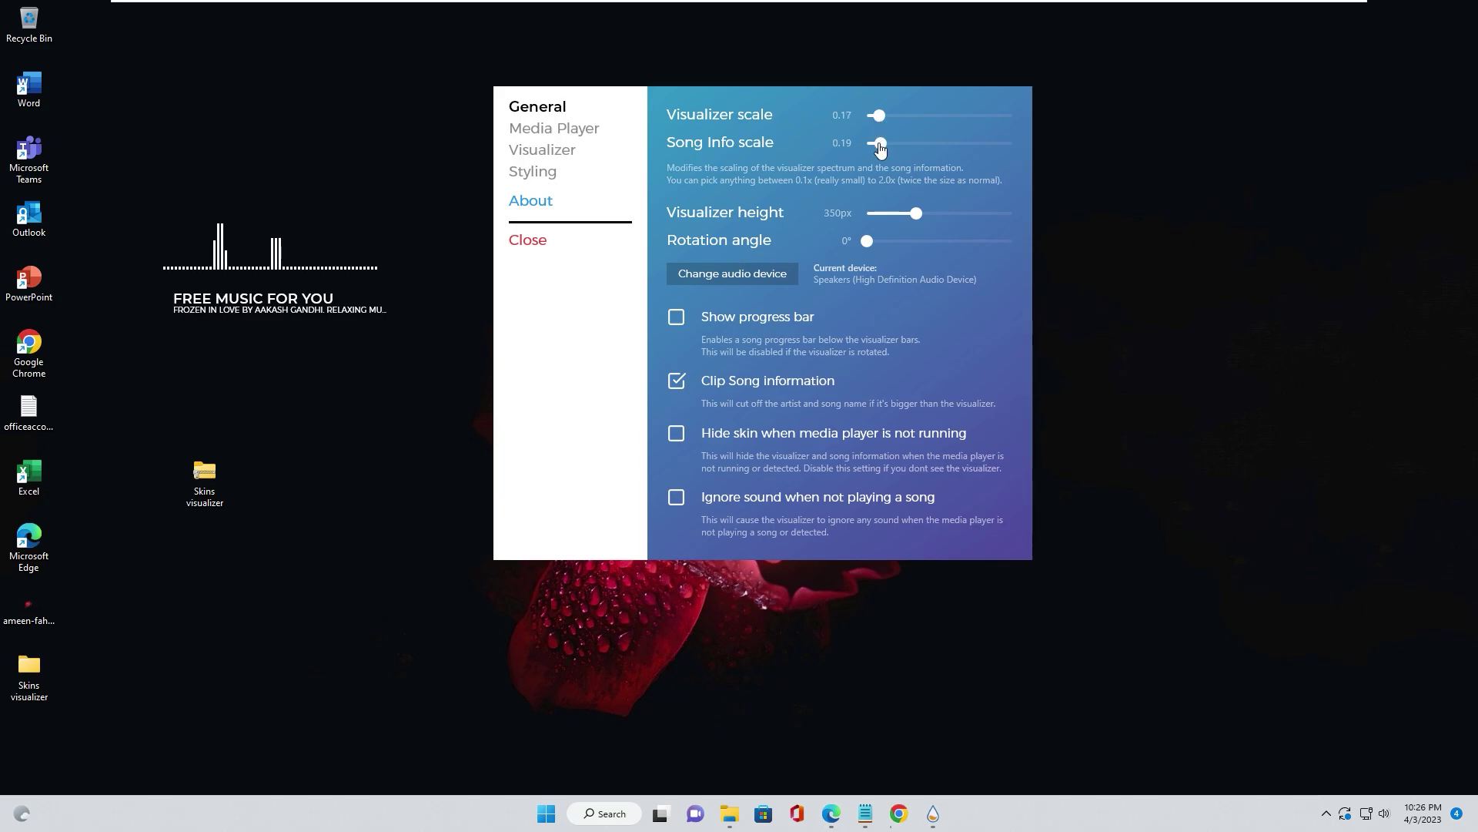
{"action": "left_click", "coordinate": [880, 146]}
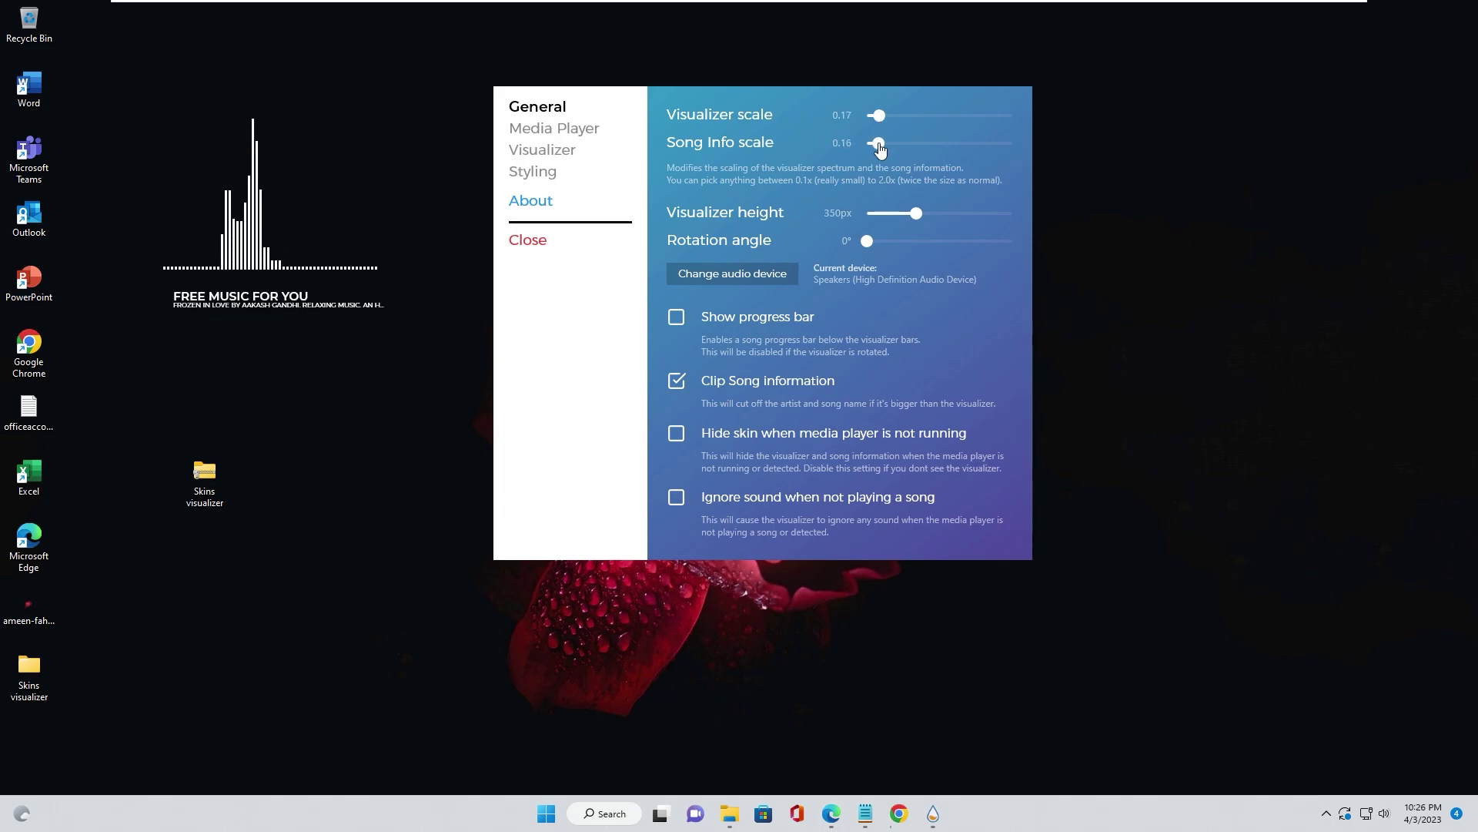
{"action": "left_click", "coordinate": [880, 148]}
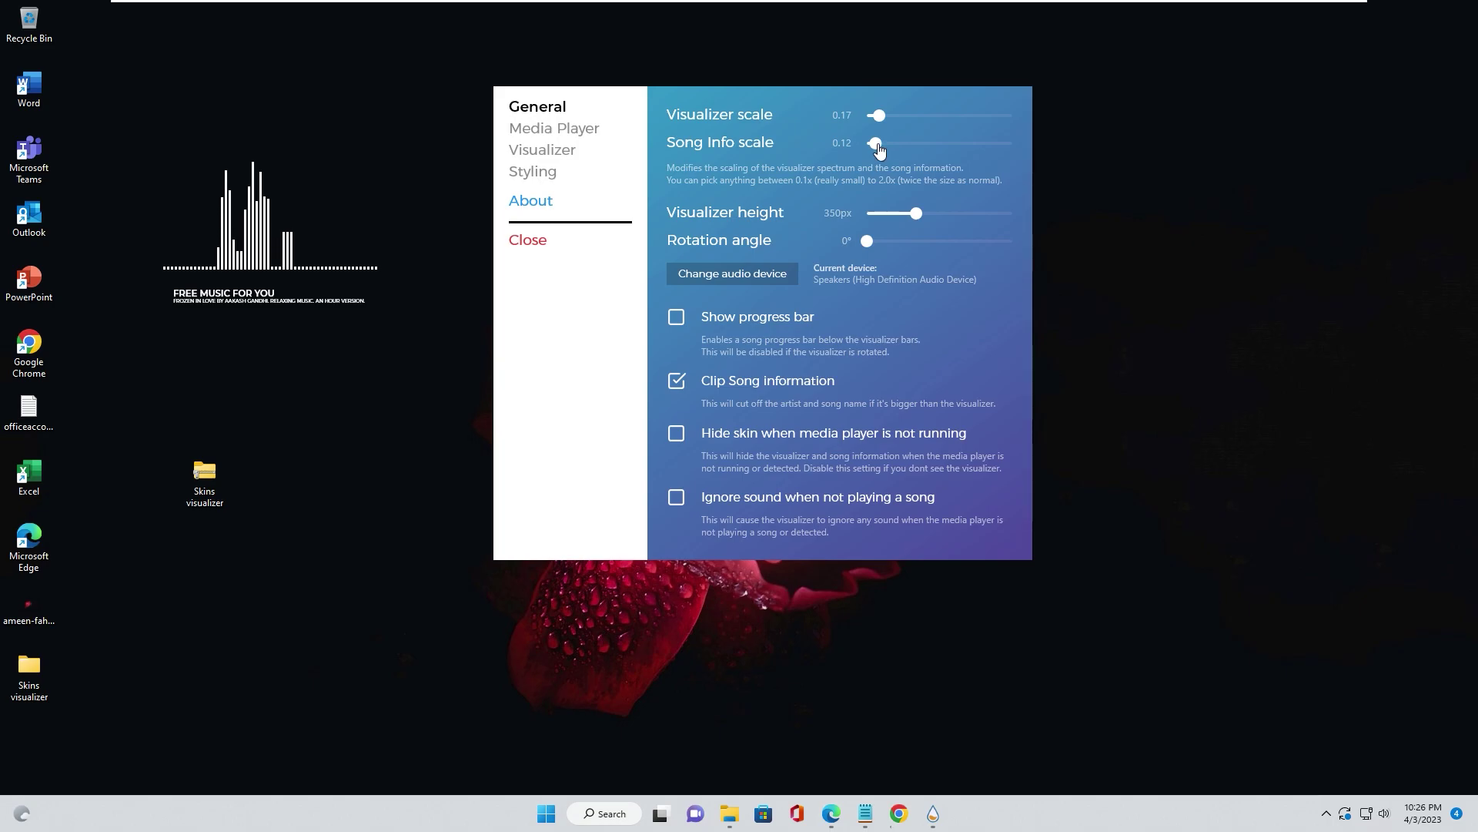
{"action": "left_click_drag", "start_coordinate": [882, 117], "coordinate": [884, 117]}
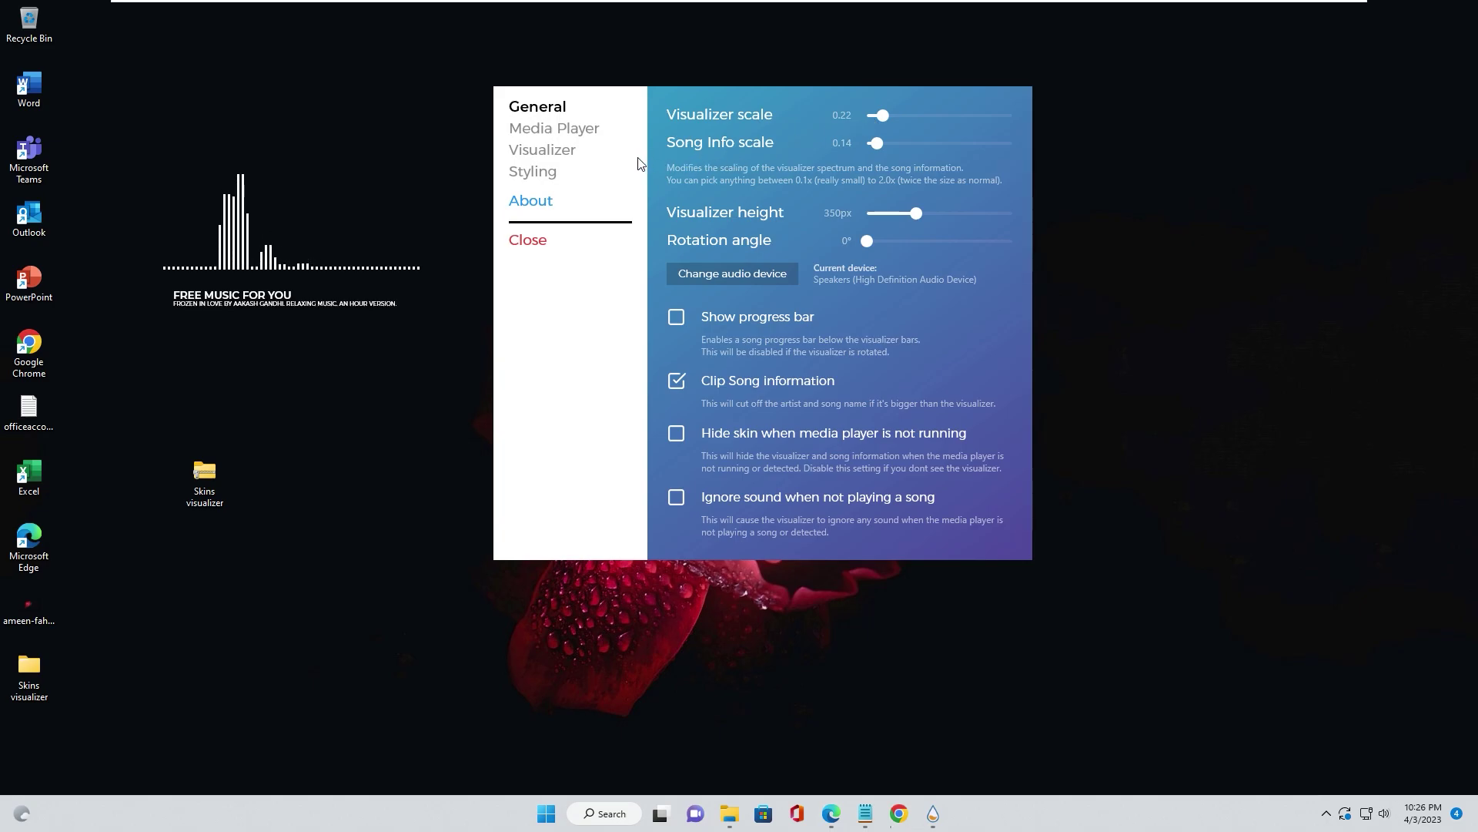
- Set the visualizer's Smoothing level to 5 and close the skin settings panel
{"action": "left_click", "coordinate": [548, 151]}
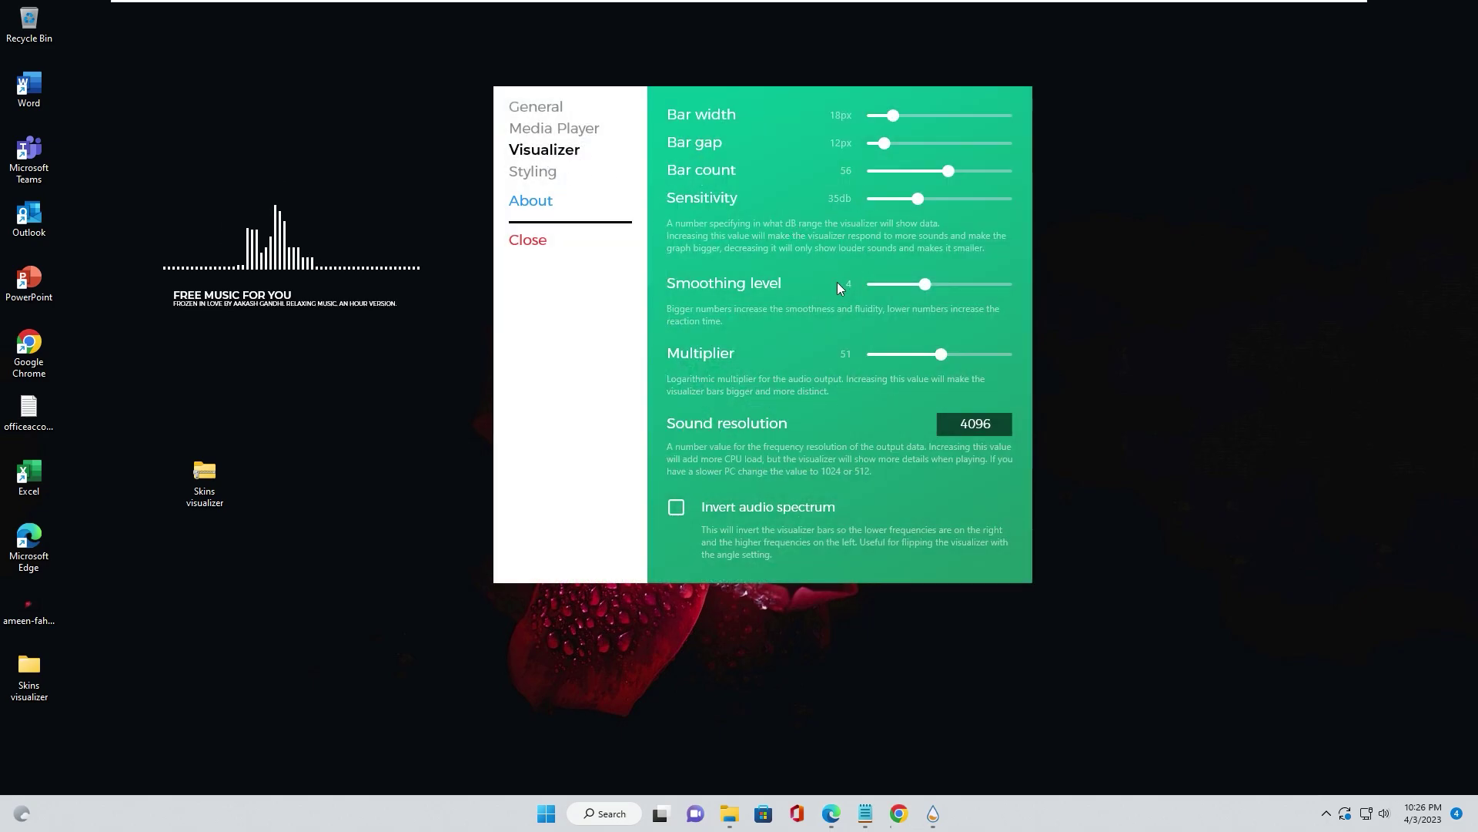
{"action": "left_click_drag", "start_coordinate": [931, 288], "coordinate": [939, 290]}
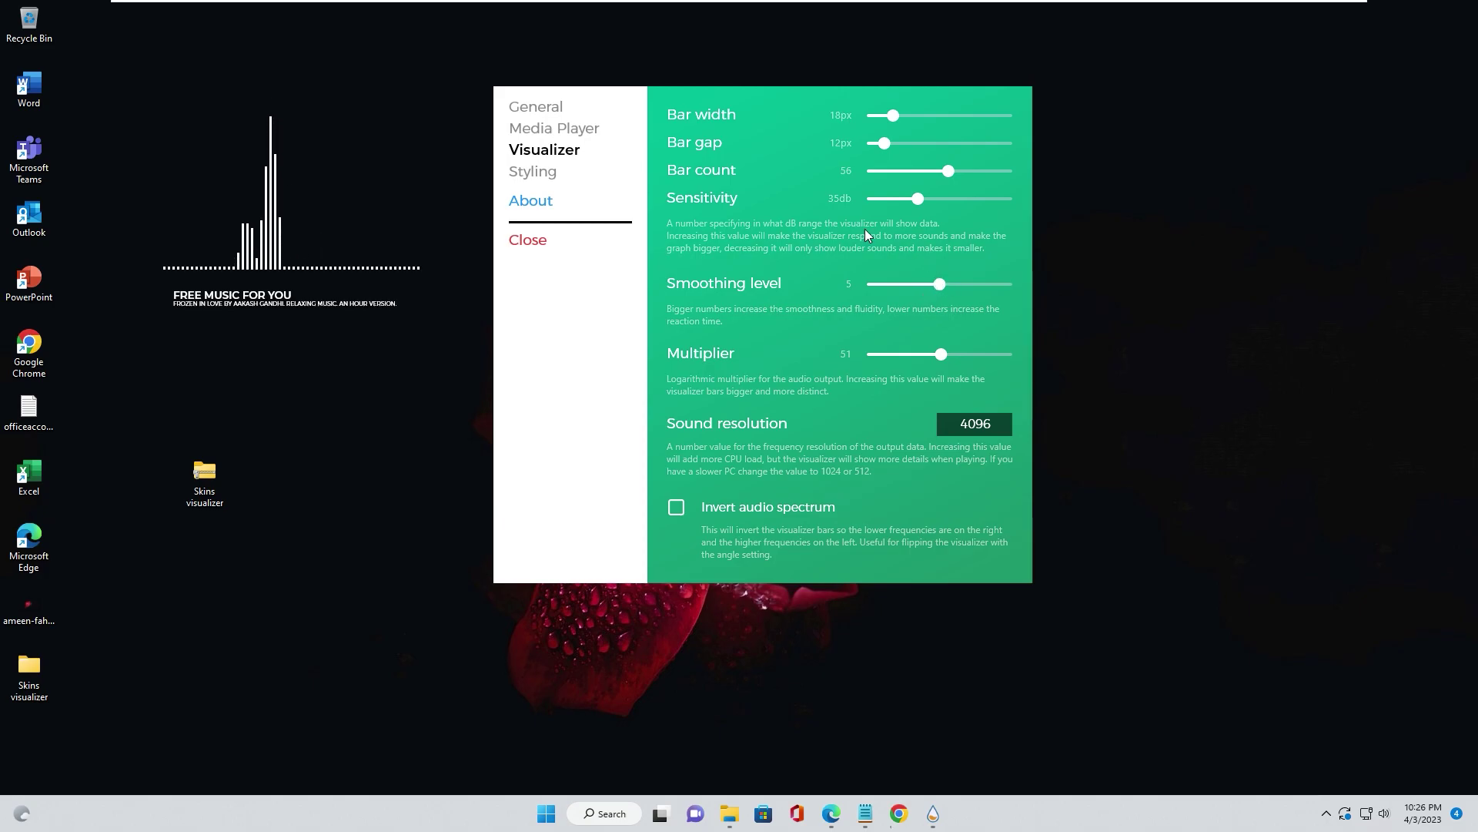
{"action": "left_click", "coordinate": [531, 244]}
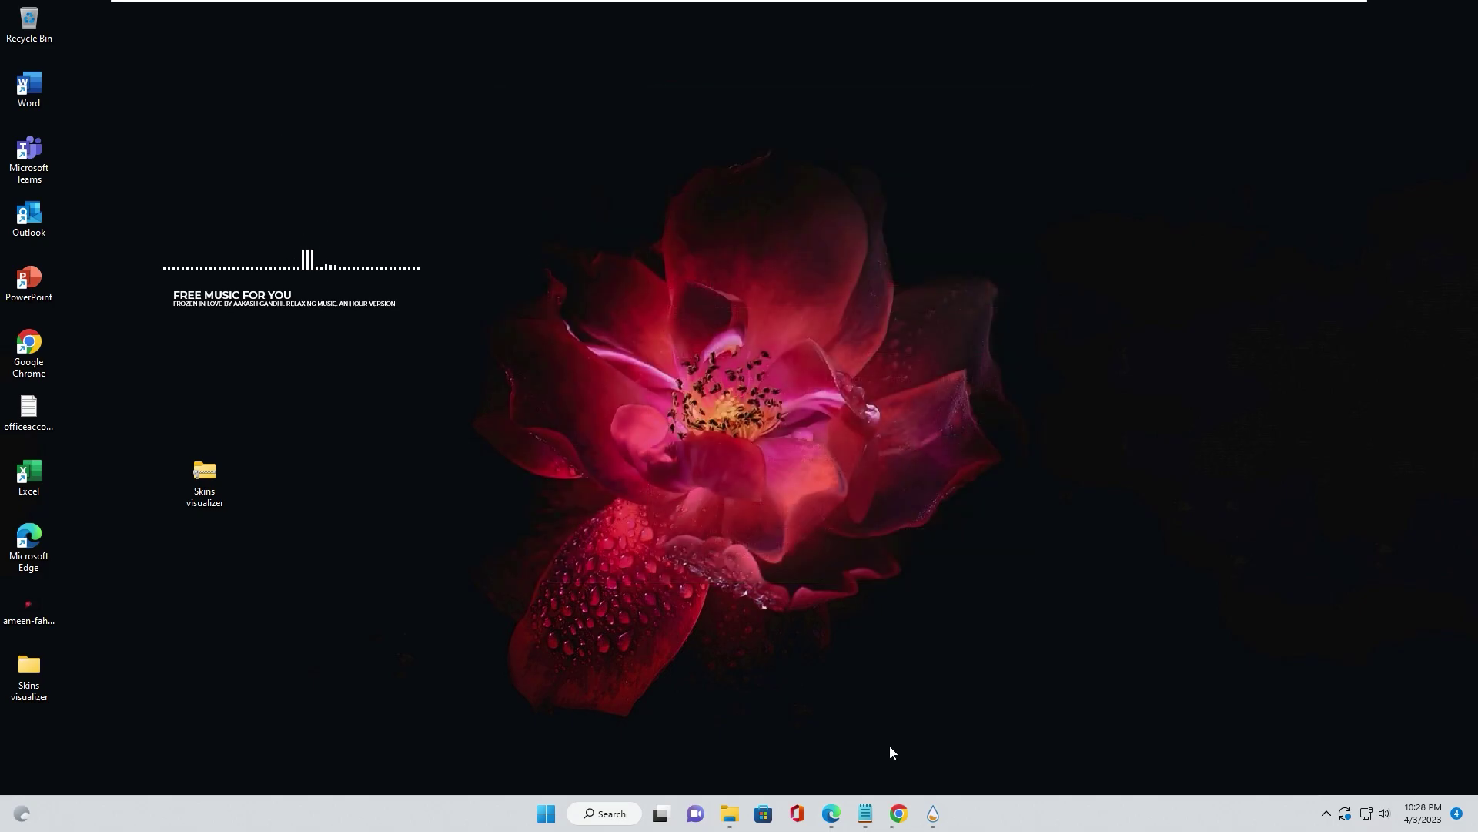
- Open the illustro skin's folder from the Manage Rainmeter window and go up to the parent Skins folder
{"action": "left_click", "coordinate": [933, 821]}
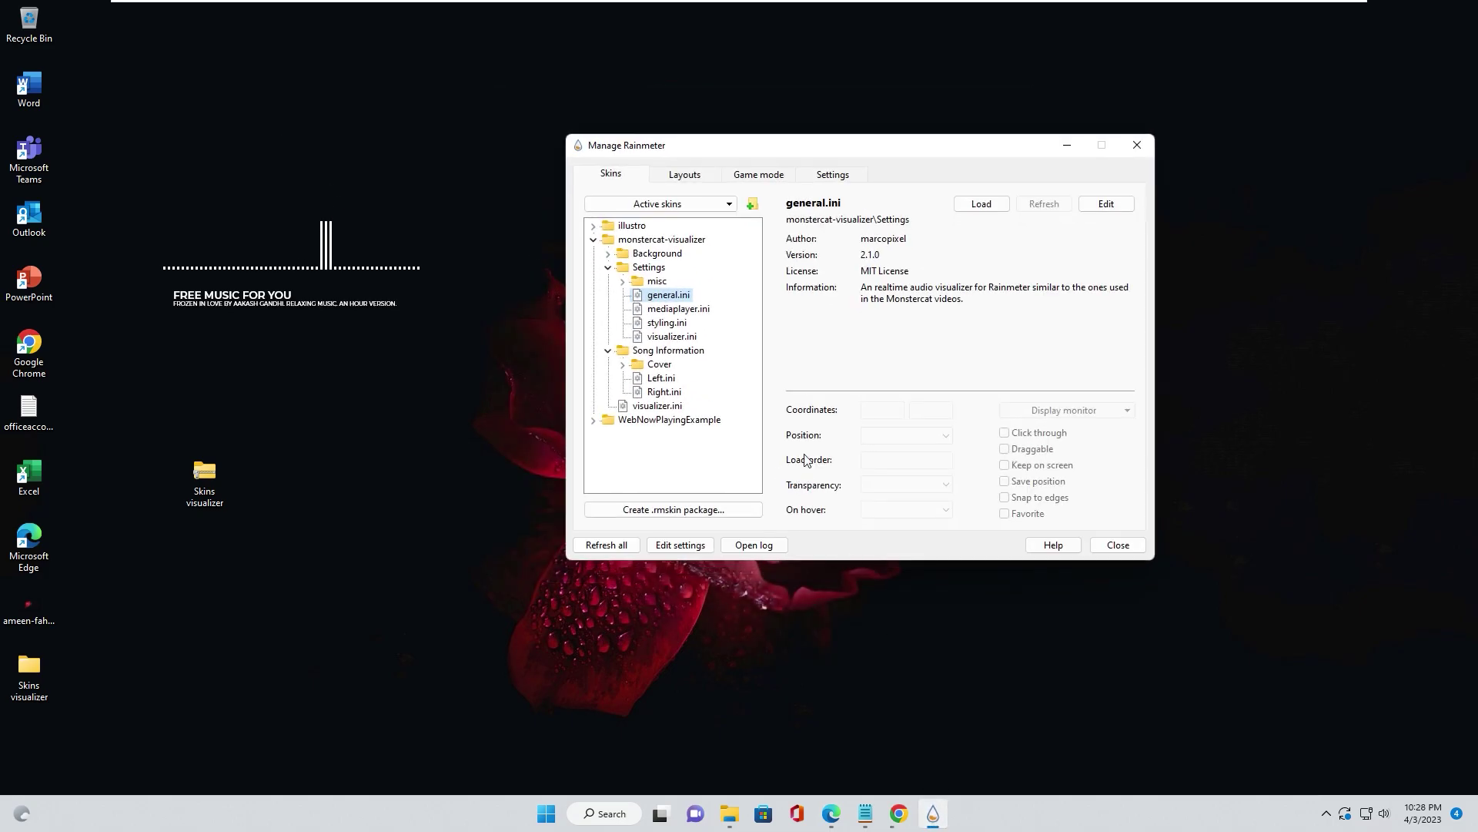
{"action": "left_click_drag", "start_coordinate": [744, 145], "coordinate": [738, 154]}
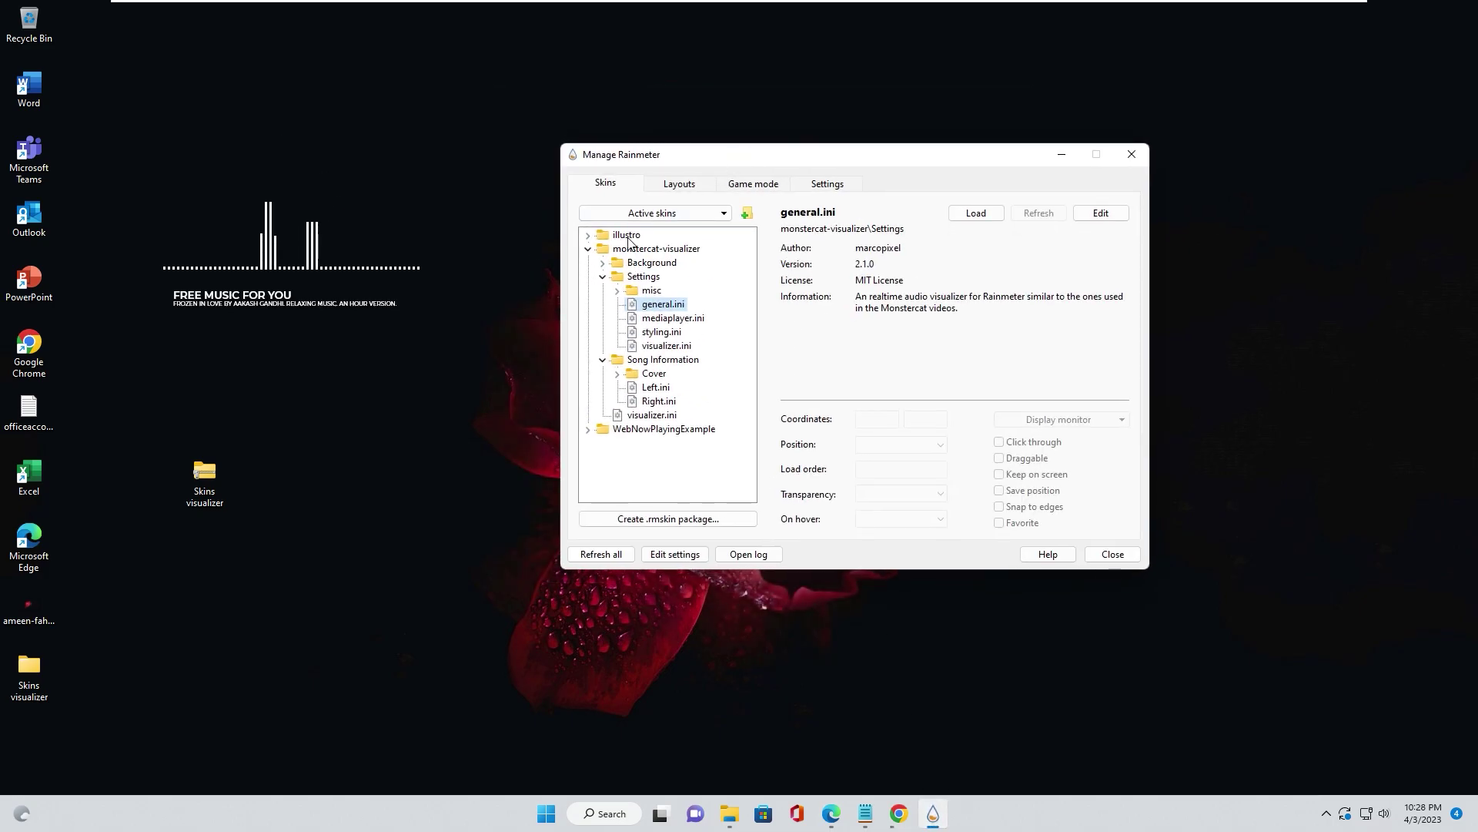
{"action": "right_click", "coordinate": [628, 237]}
{"action": "left_click", "coordinate": [680, 266]}
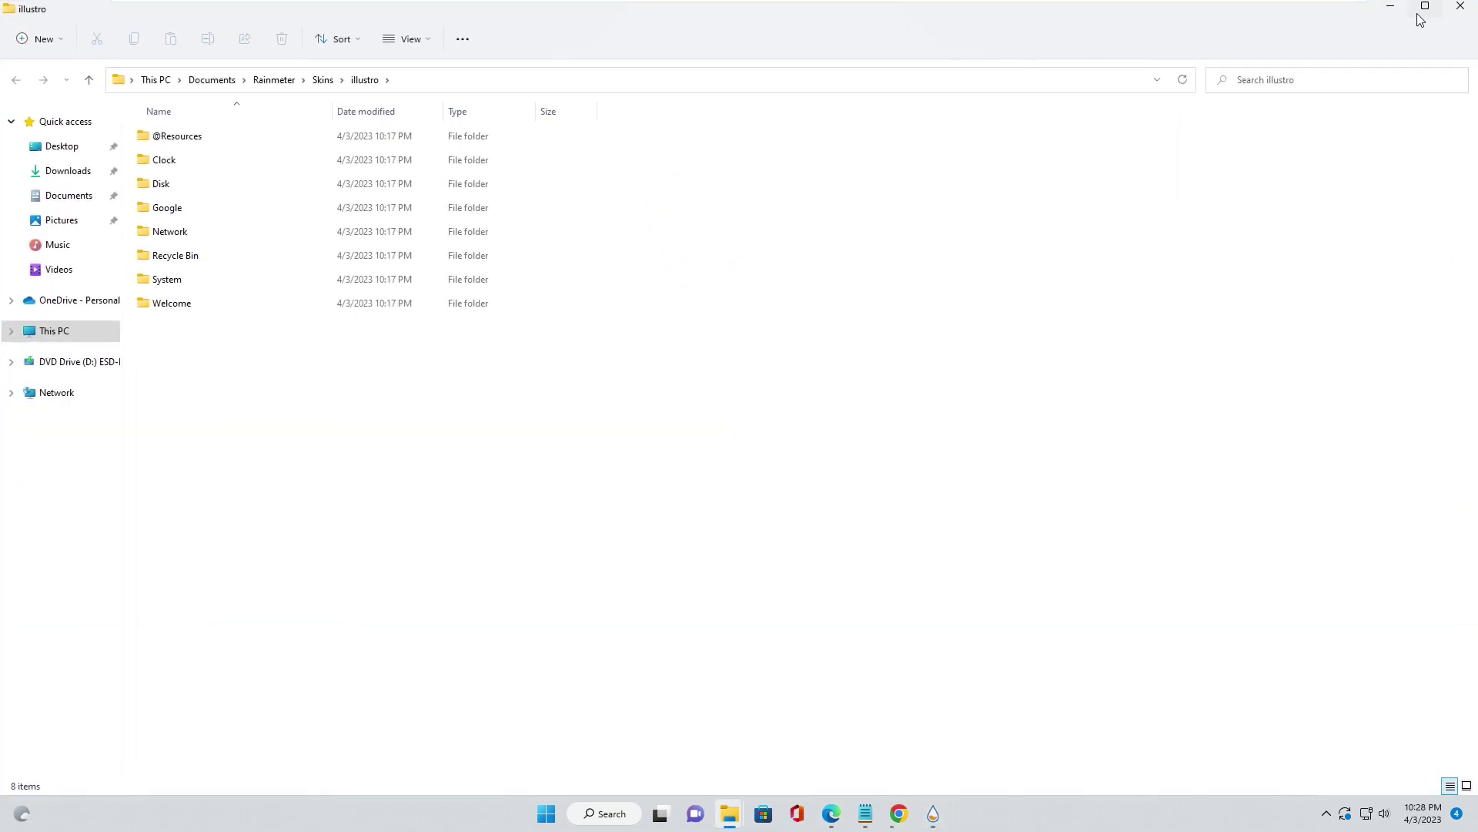
{"action": "left_click", "coordinate": [1424, 11]}
{"action": "left_click_drag", "start_coordinate": [723, 215], "coordinate": [905, 184]}
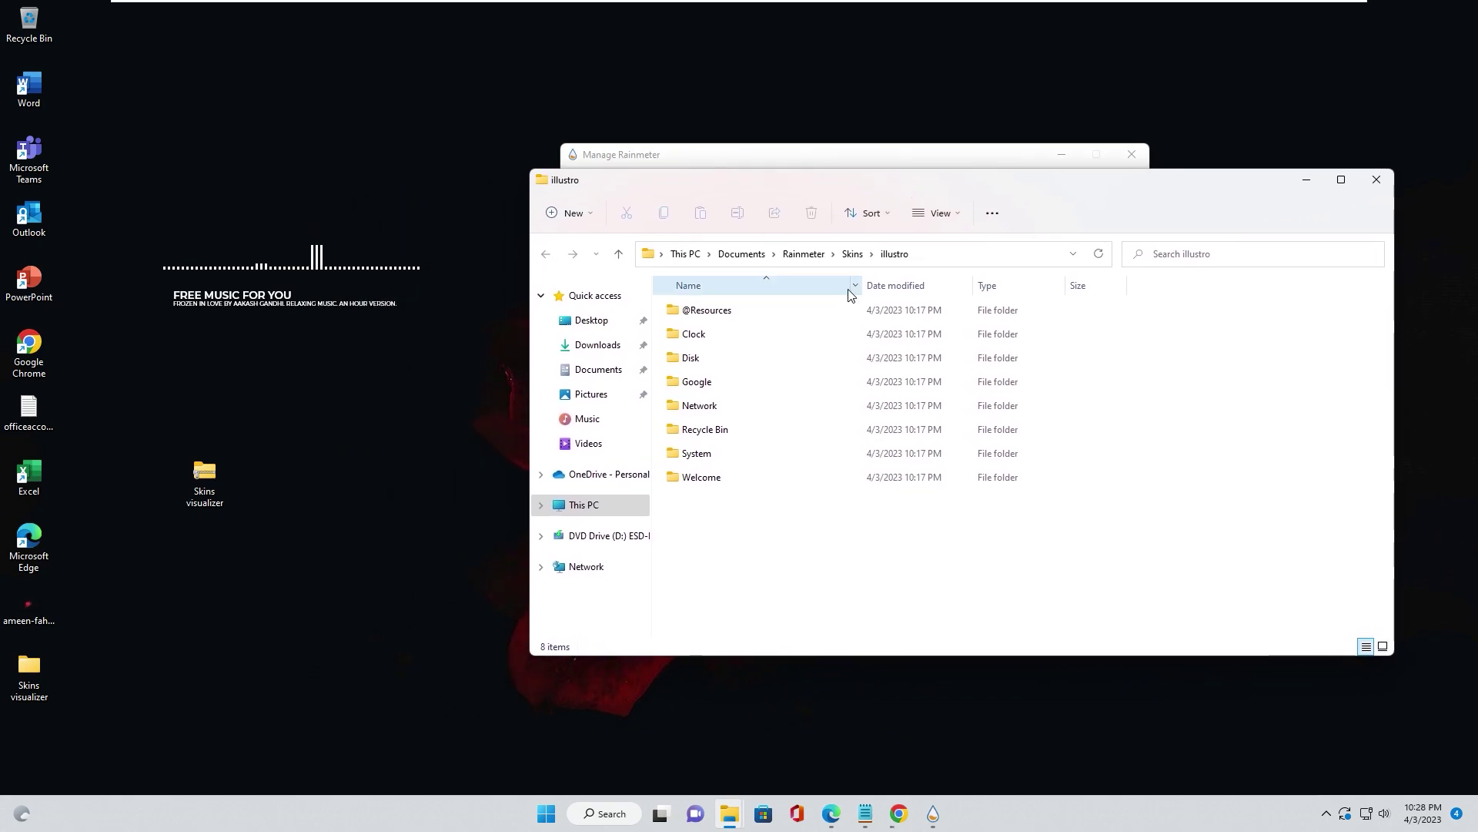
{"action": "left_click", "coordinate": [853, 254]}
{"action": "left_click", "coordinate": [740, 460]}
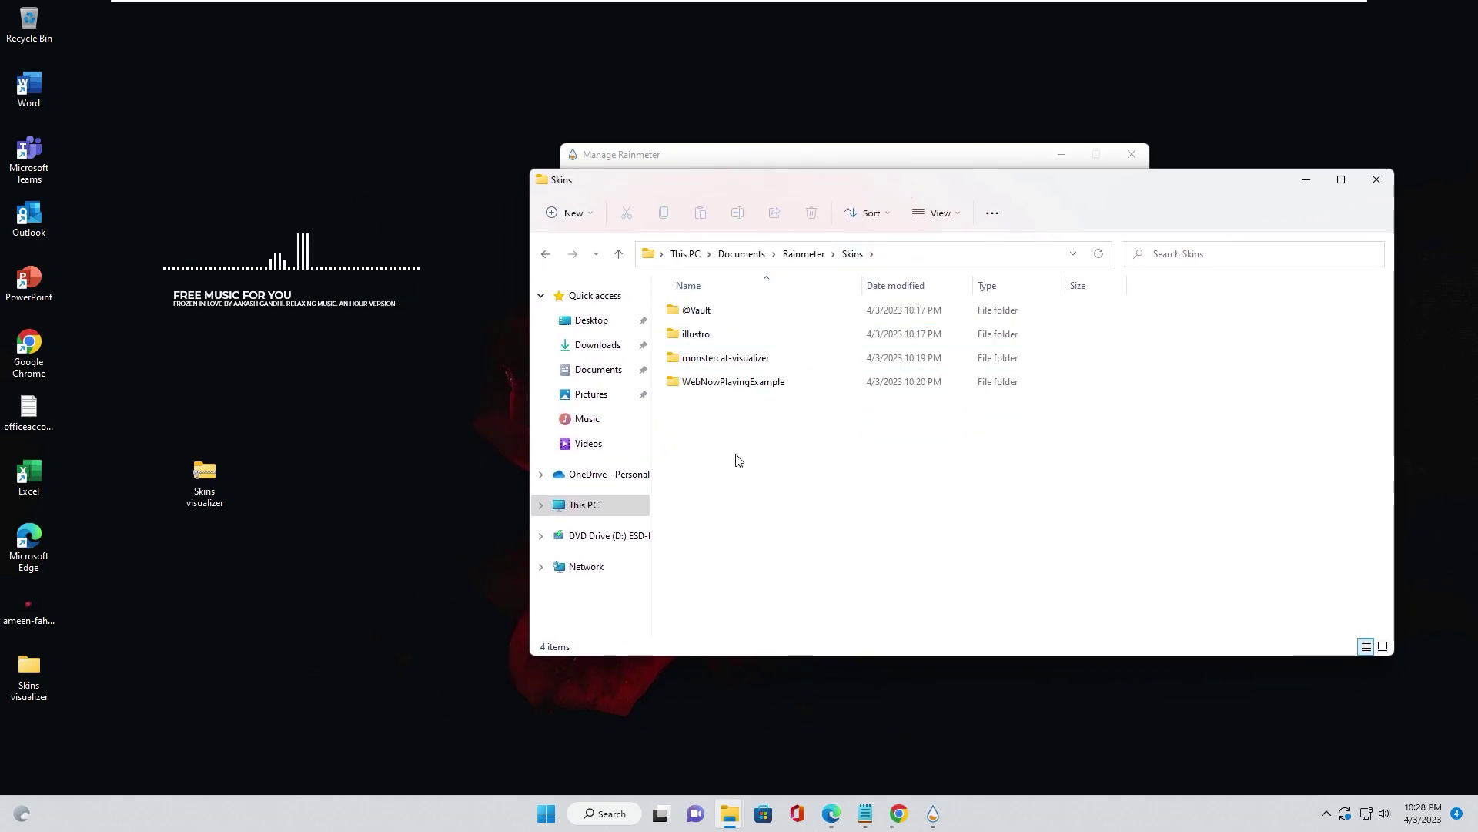
- Copy the ApeXx folder from Visualizer 2 in the desktop's Skins visualizer folder into Rainmeter's Skins folder
{"action": "double_click", "coordinate": [30, 670]}
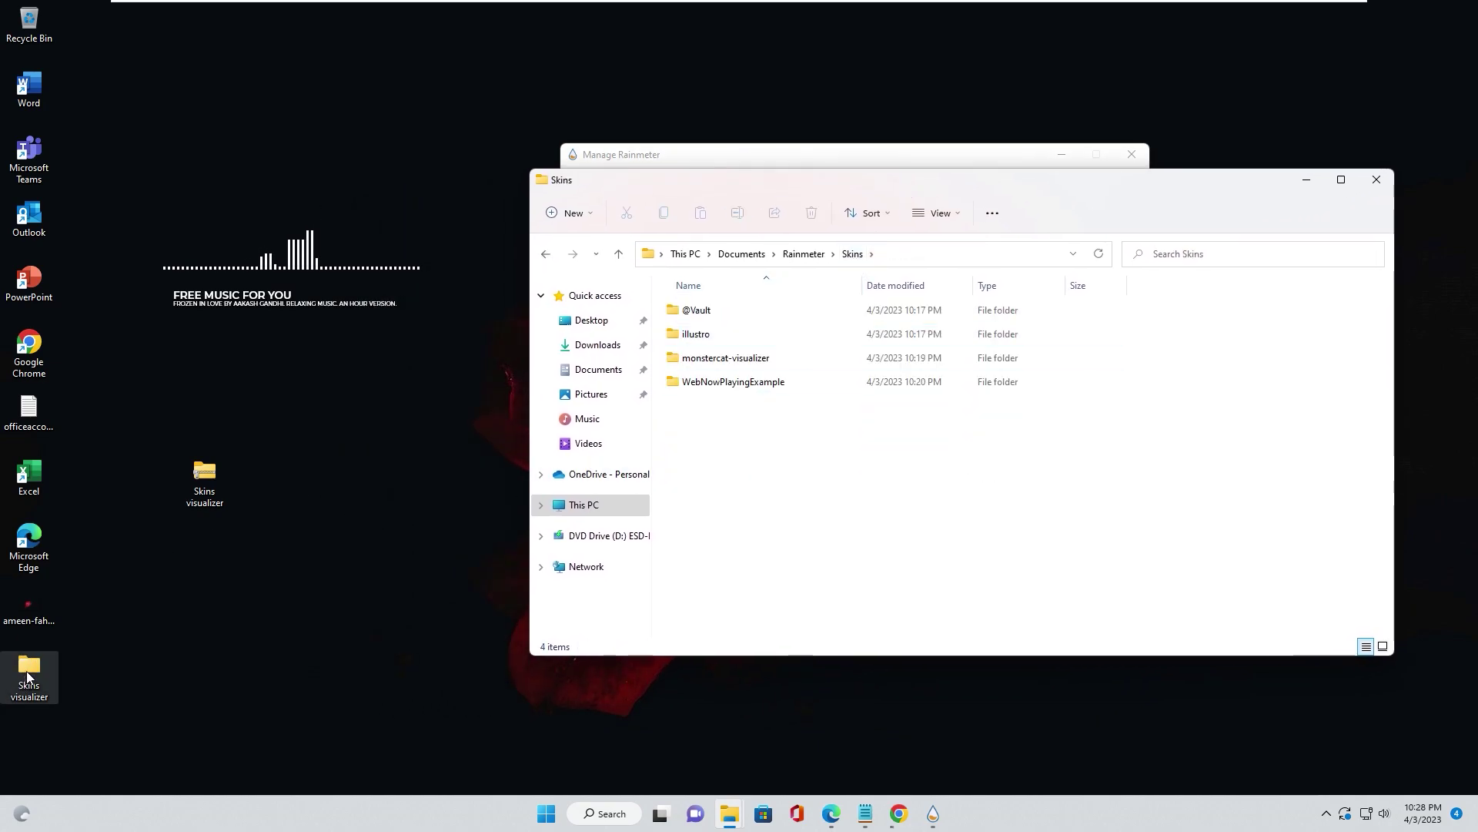
{"action": "left_click_drag", "start_coordinate": [839, 192], "coordinate": [348, 158]}
{"action": "left_click_drag", "start_coordinate": [923, 195], "coordinate": [483, 197]}
{"action": "double_click", "coordinate": [209, 299]}
{"action": "double_click", "coordinate": [220, 319]}
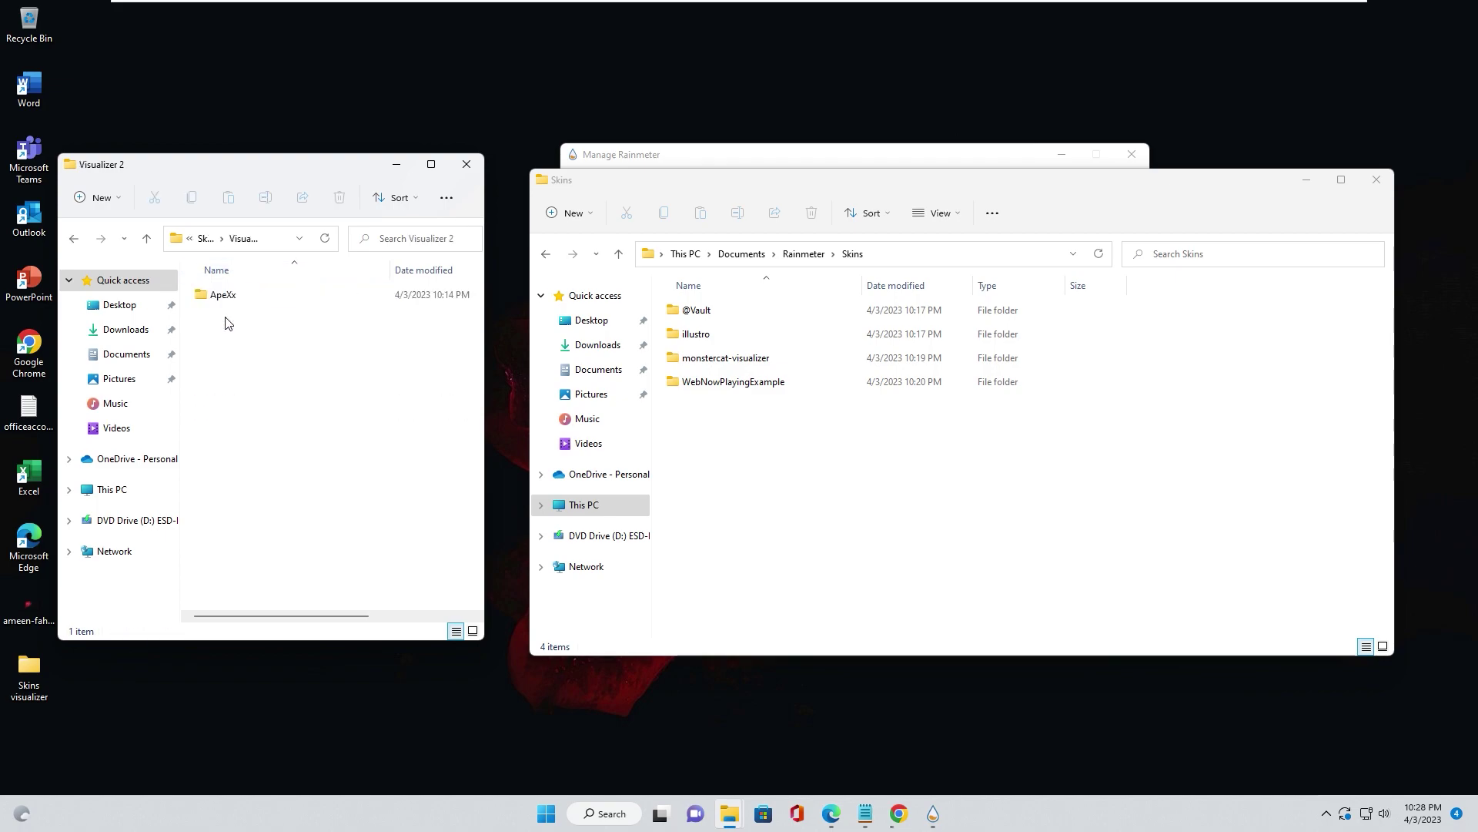
{"action": "left_click", "coordinate": [220, 301]}
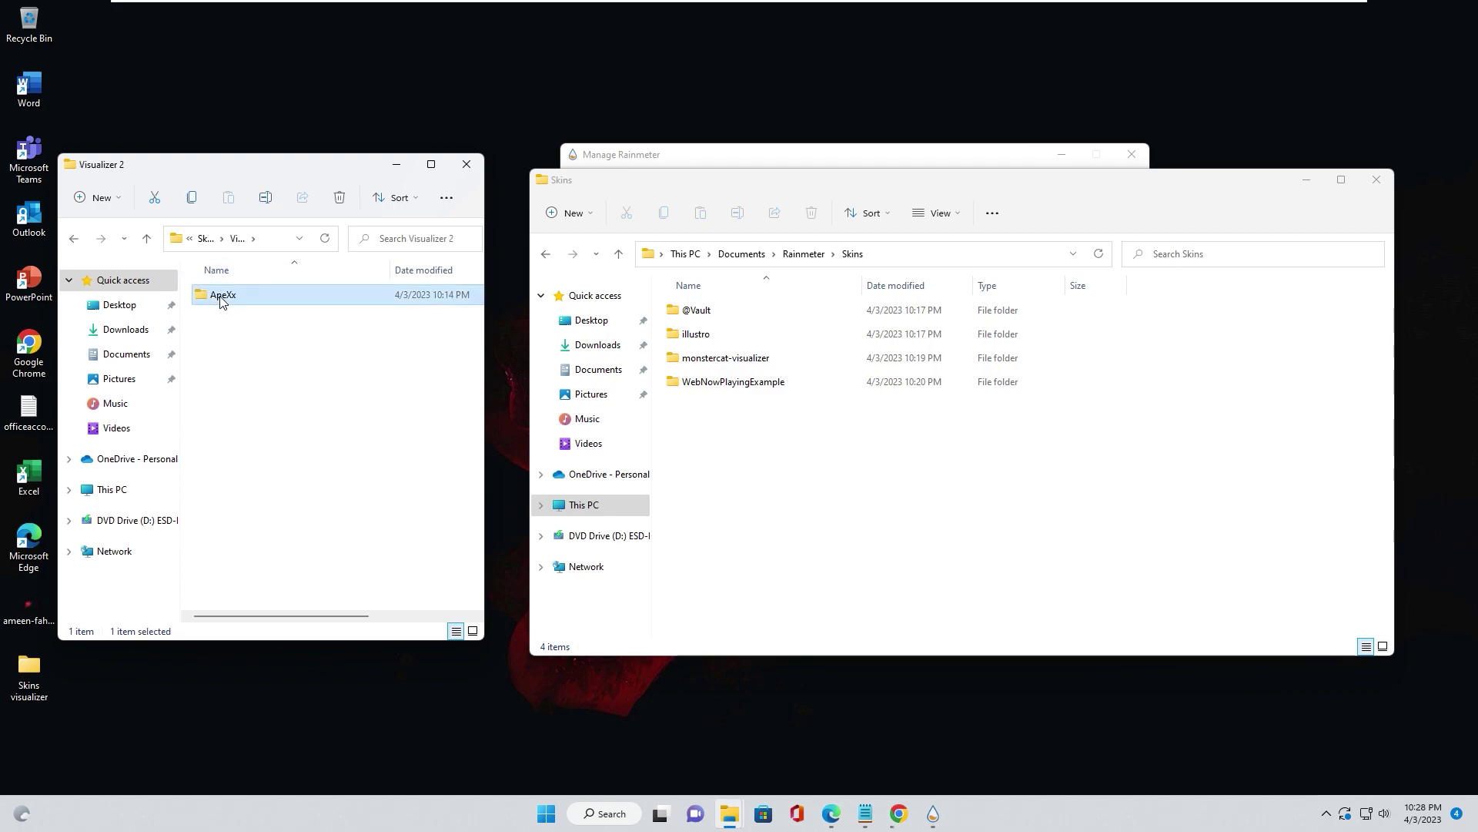
{"action": "left_click", "coordinate": [736, 437]}
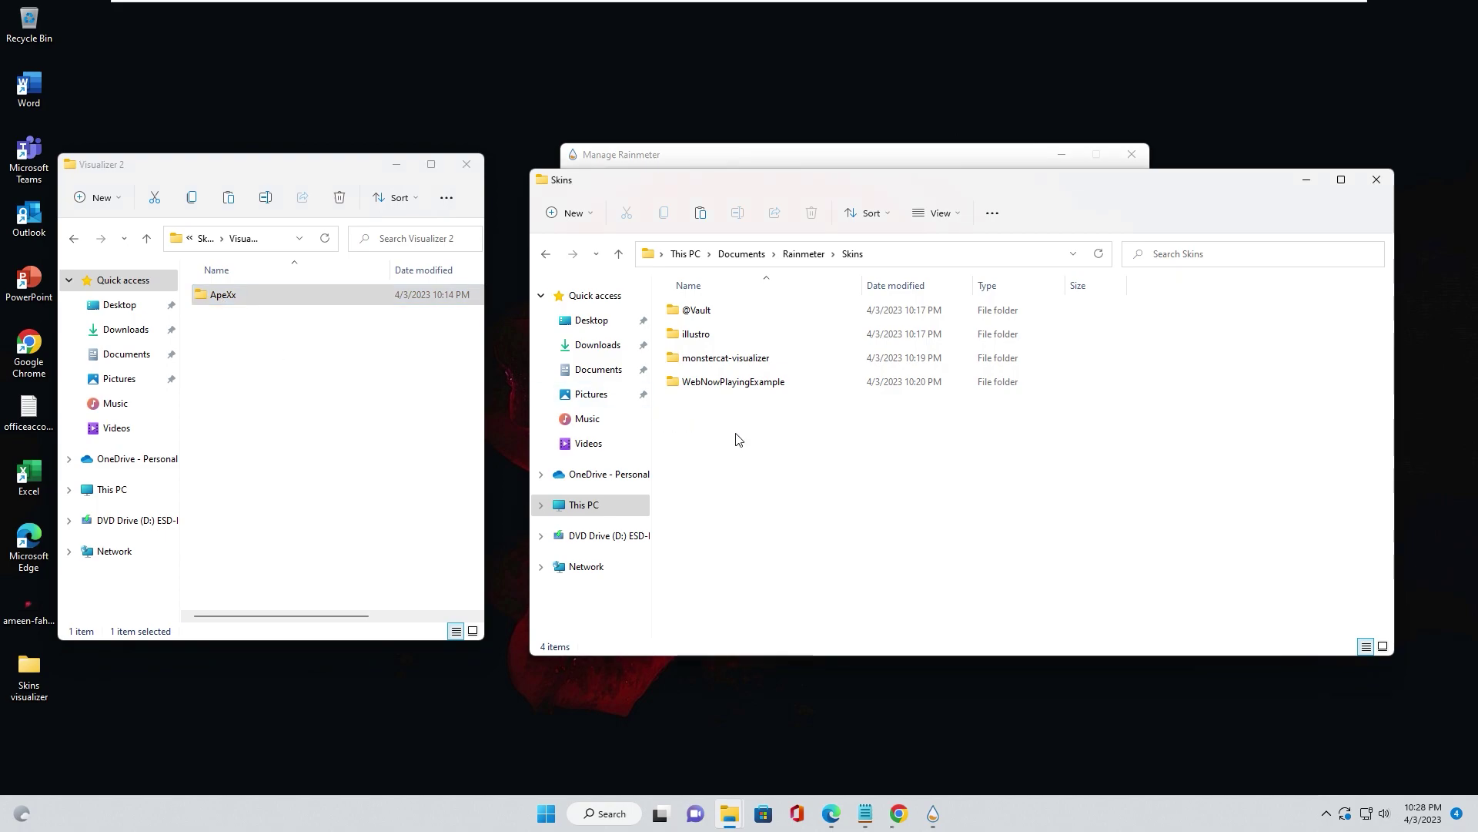
{"action": "key", "text": "ctrl+v"}
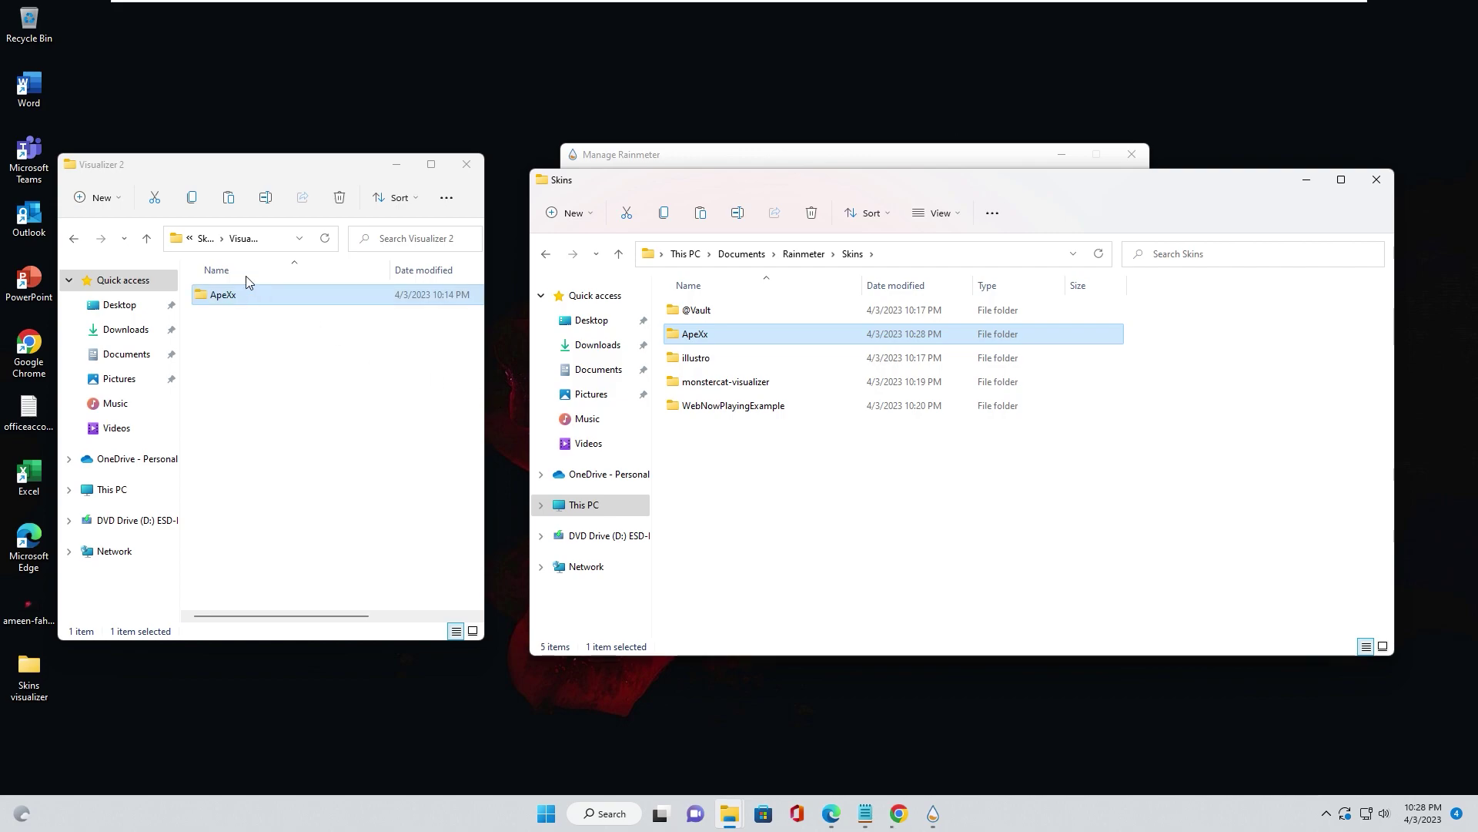
- Copy the Lano-Visualizer folder from Visualizer 3 into Rainmeter's Skins folder
{"action": "left_click", "coordinate": [206, 238]}
{"action": "double_click", "coordinate": [223, 345]}
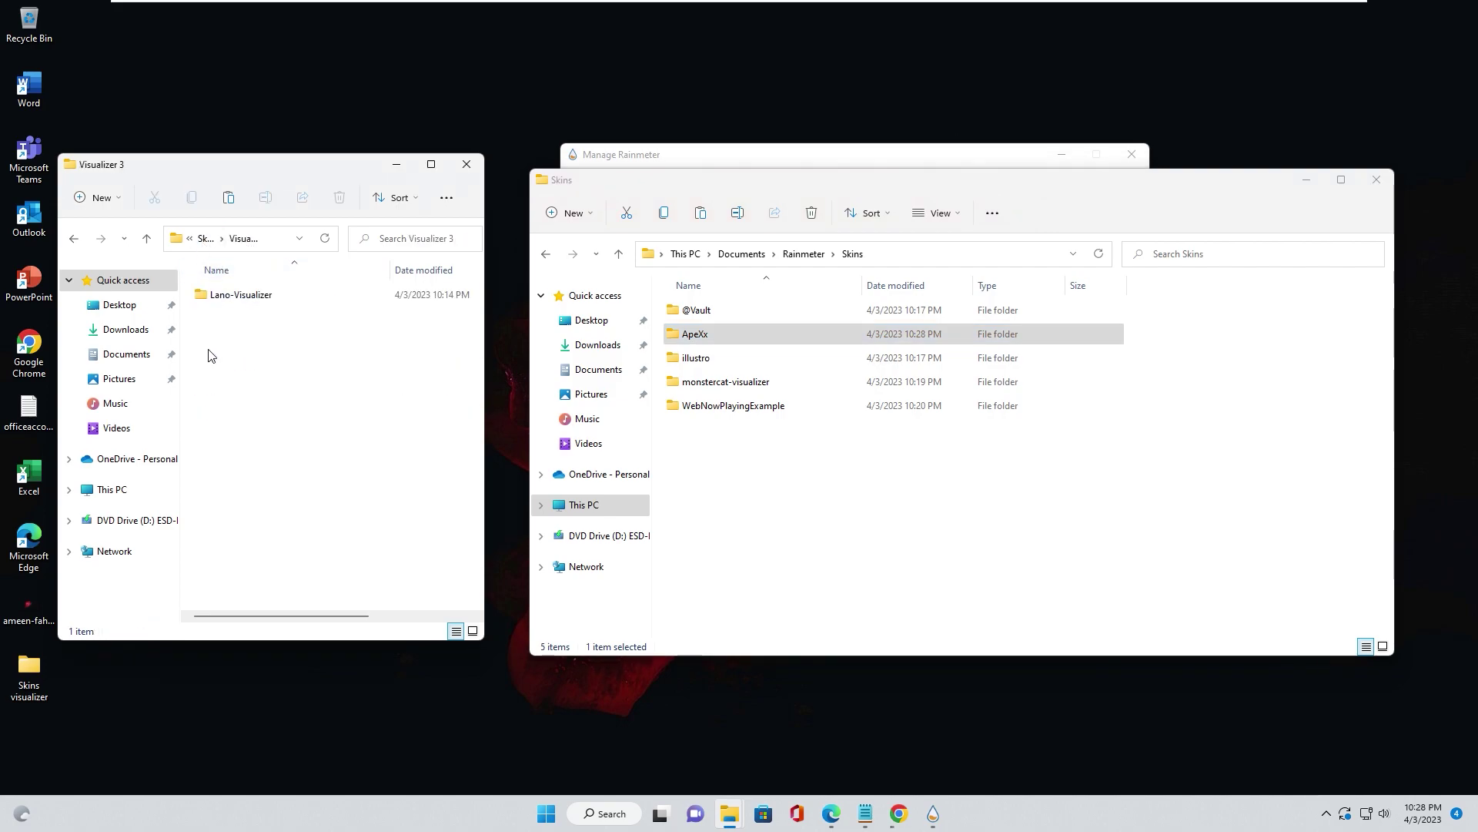
{"action": "key", "text": "ctrl+c"}
{"action": "left_click", "coordinate": [691, 459]}
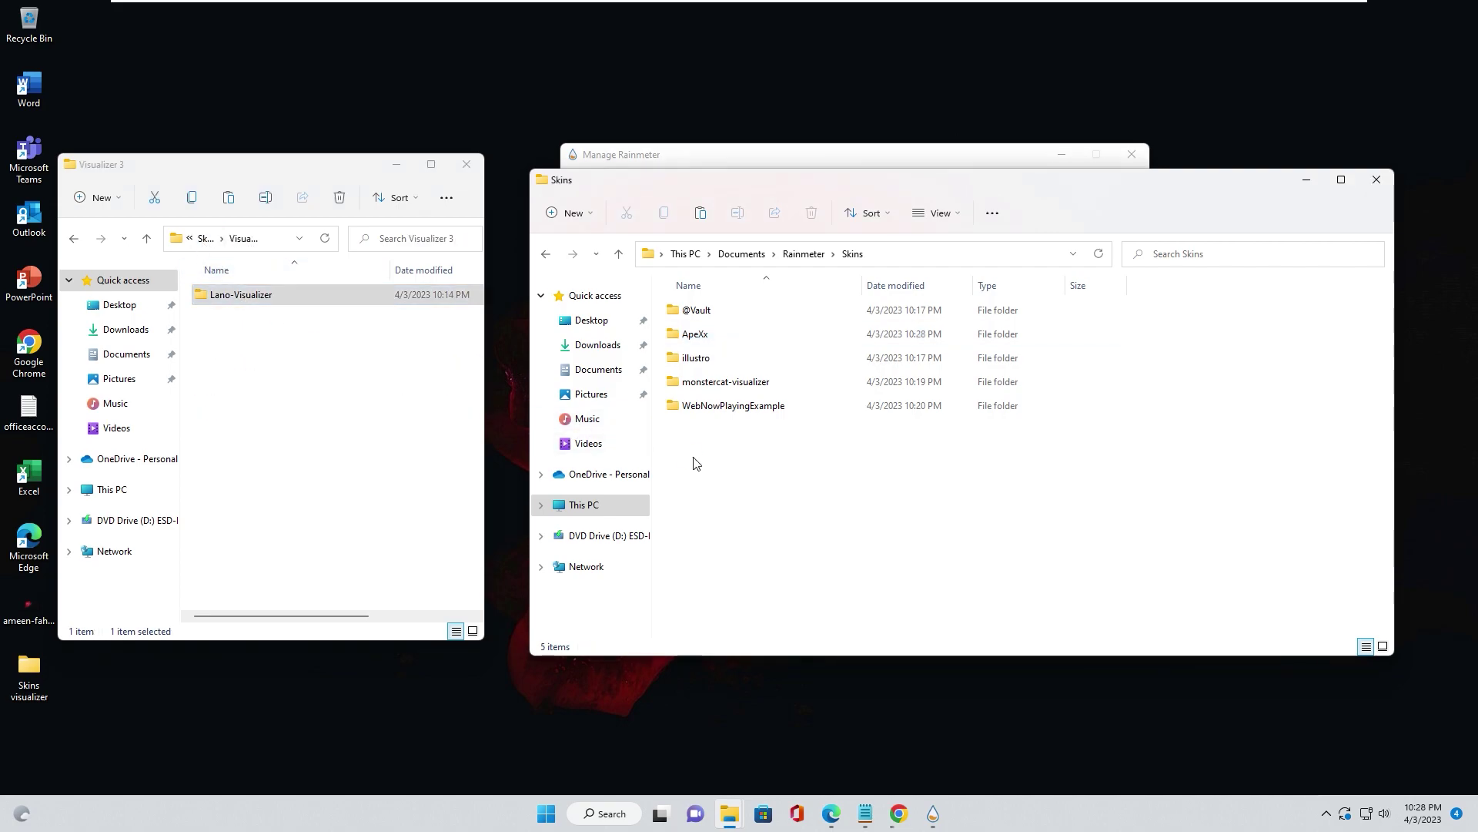
{"action": "key", "text": "ctrl+v"}
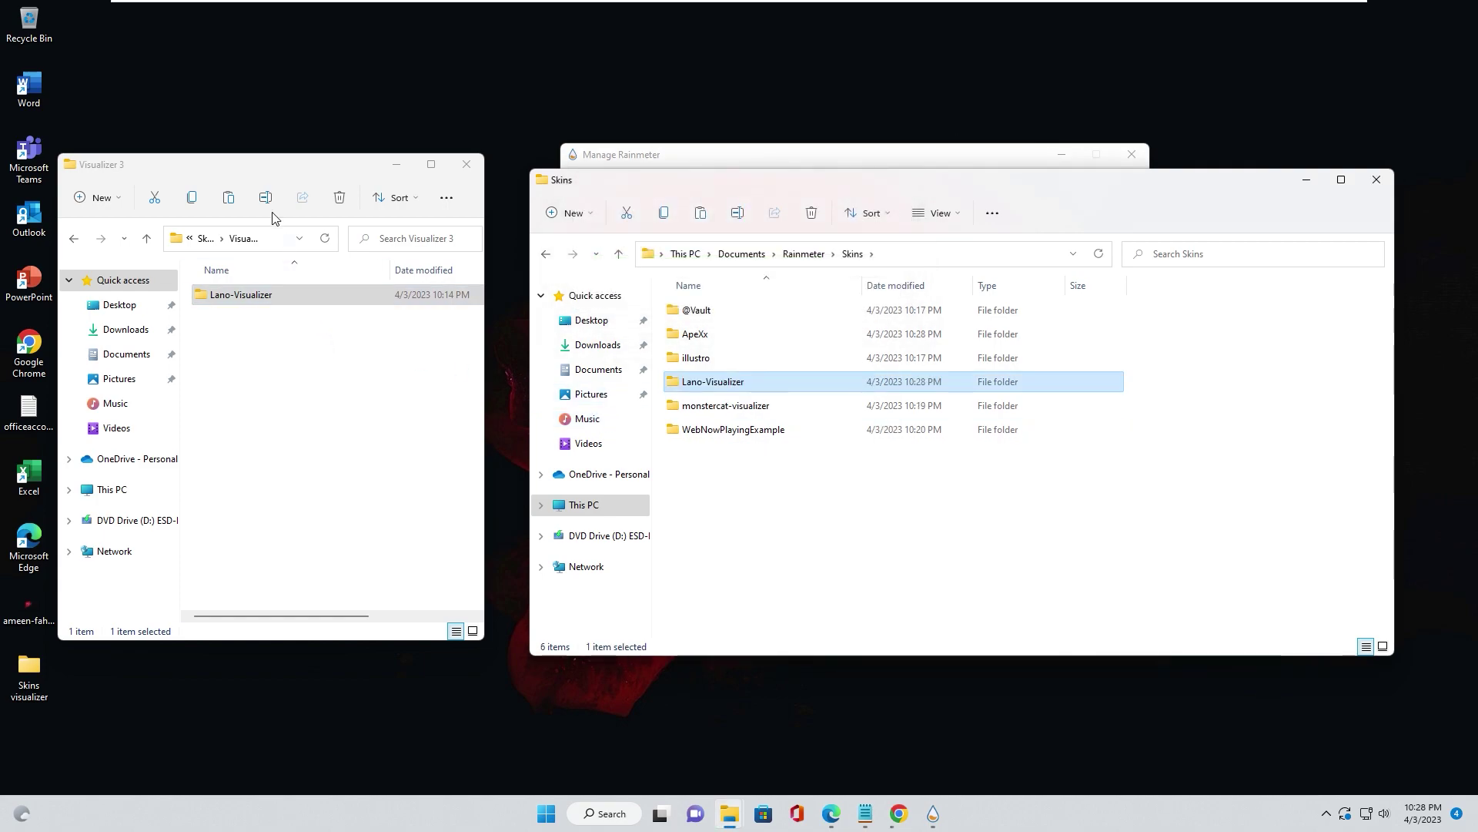
- Copy the VisBubble folder from Visualizer 4 into Rainmeter's Skins folder
{"action": "left_click", "coordinate": [204, 238]}
{"action": "double_click", "coordinate": [227, 368]}
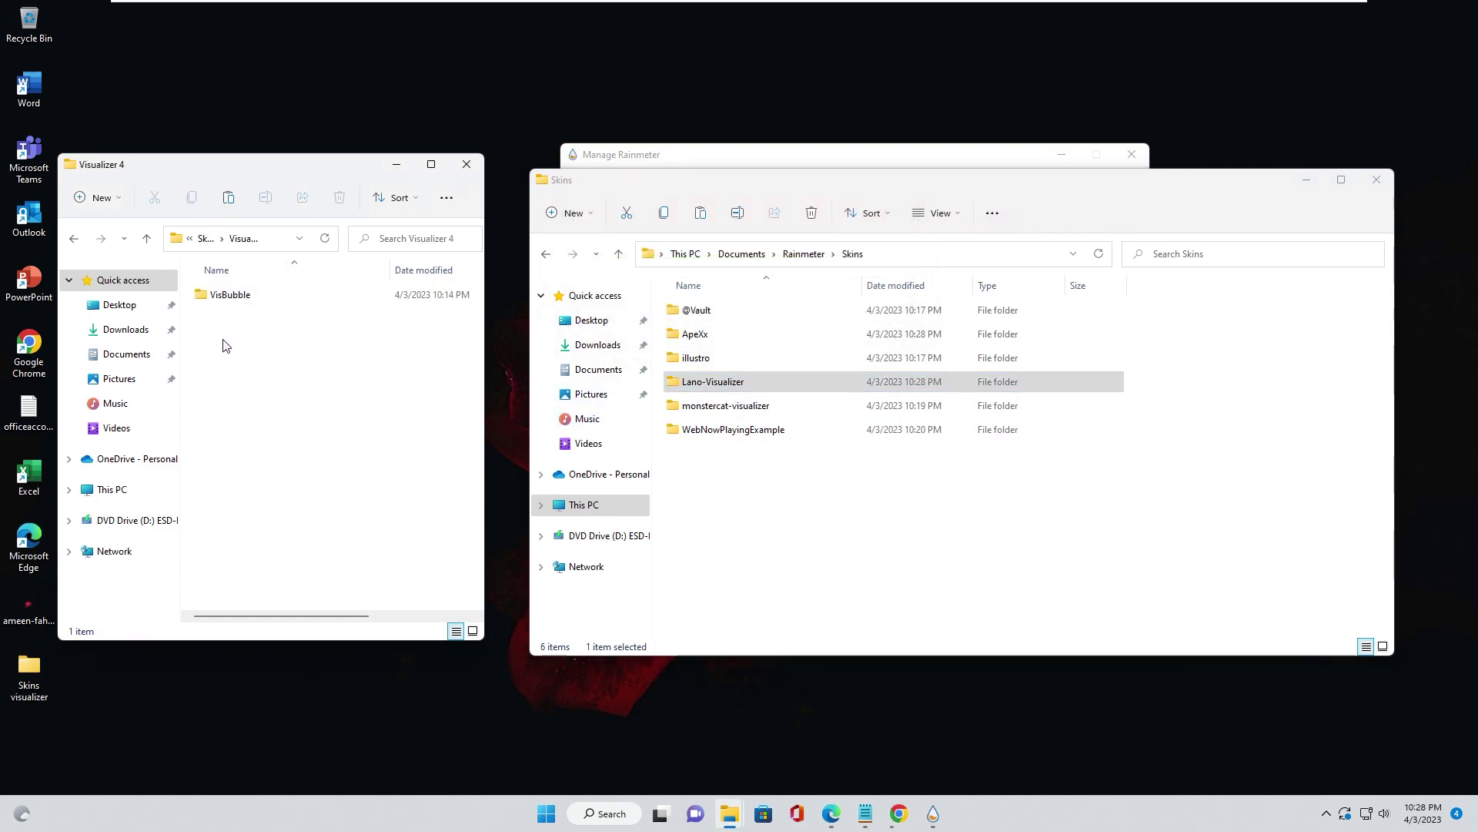
{"action": "left_click", "coordinate": [234, 300]}
{"action": "left_click", "coordinate": [743, 488]}
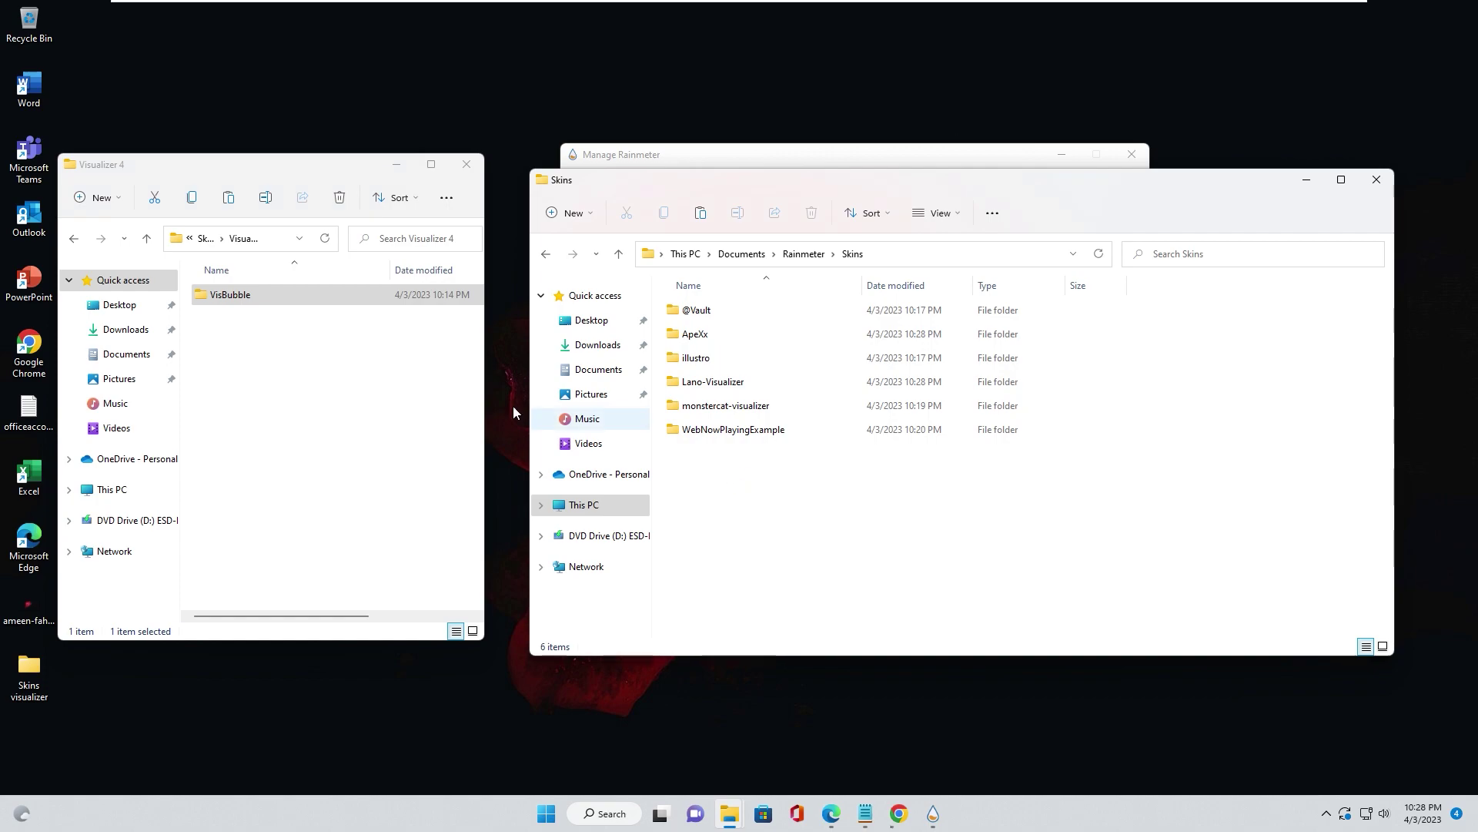
{"action": "key", "text": "ctrl+v"}
- Copy the Cantarell folder from Visualizer 5 into Rainmeter's Skins folder
{"action": "left_click", "coordinate": [205, 238]}
{"action": "double_click", "coordinate": [235, 390]}
{"action": "left_click", "coordinate": [231, 301]}
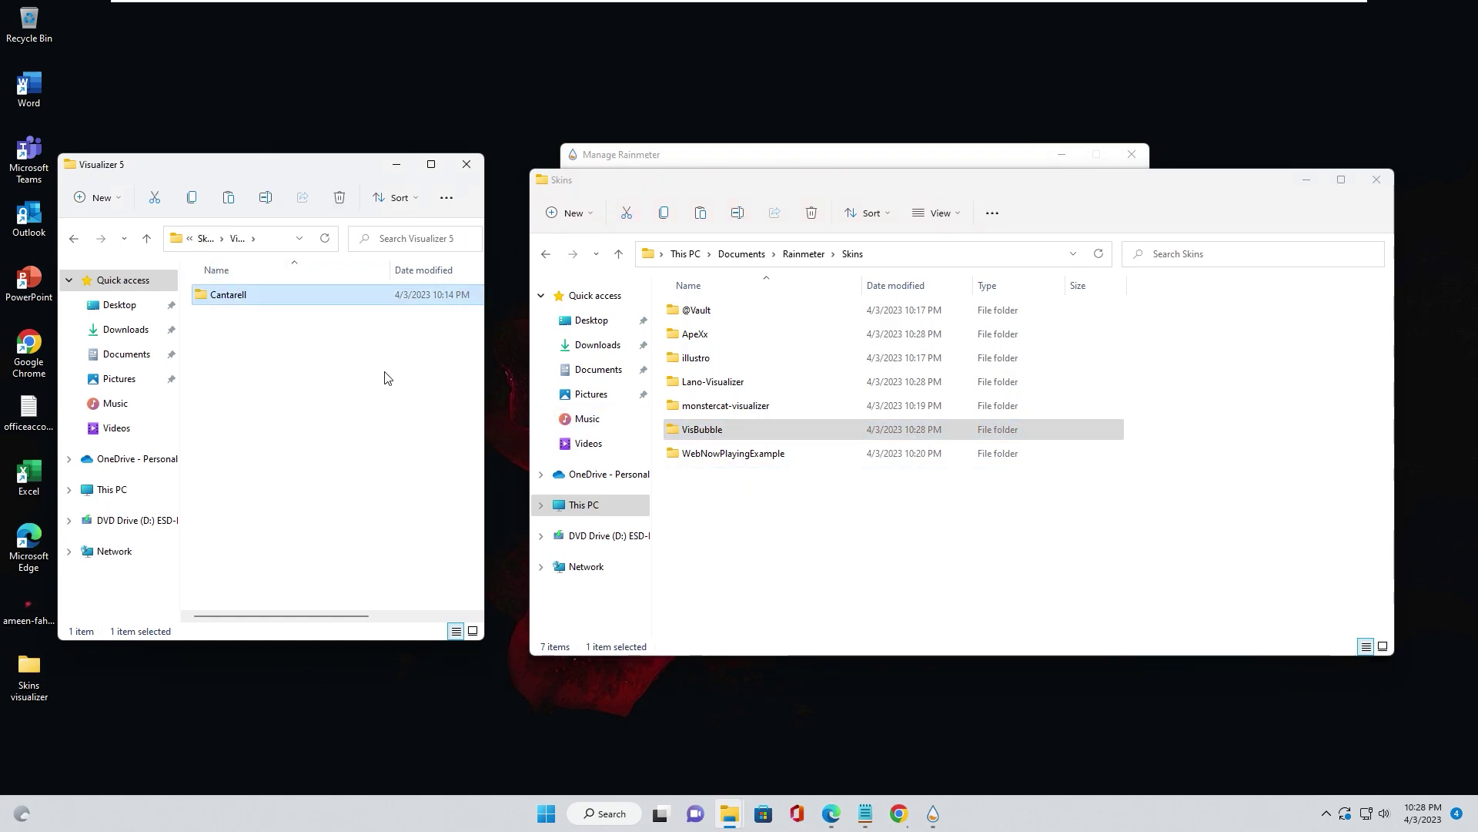
{"action": "left_click", "coordinate": [785, 534]}
{"action": "key", "text": "ctrl+v"}
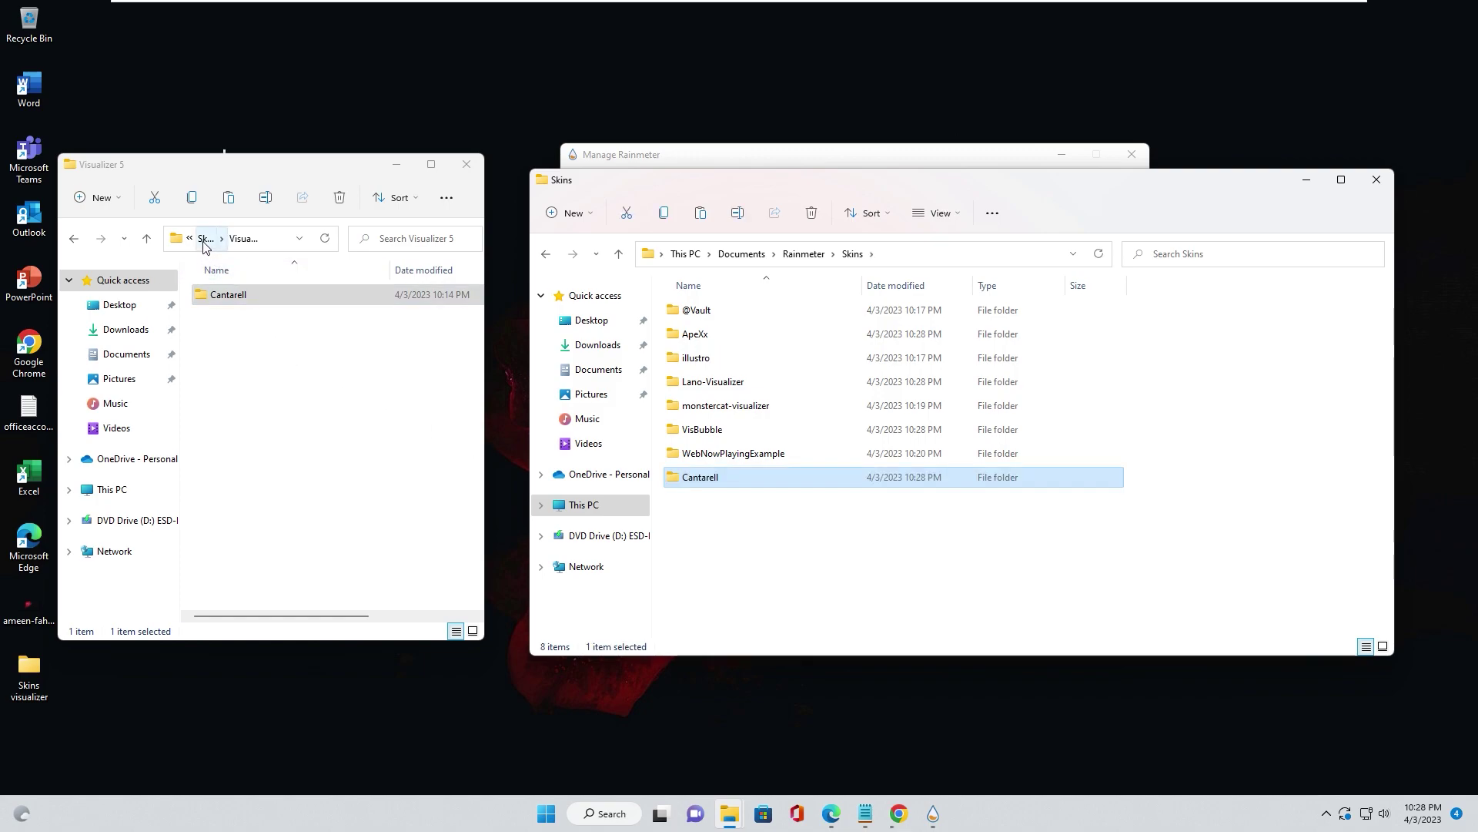
- Copy the Amatical folder from Visualizer 6 into Rainmeter's Skins folder
{"action": "left_click", "coordinate": [204, 240]}
{"action": "left_click", "coordinate": [229, 414]}
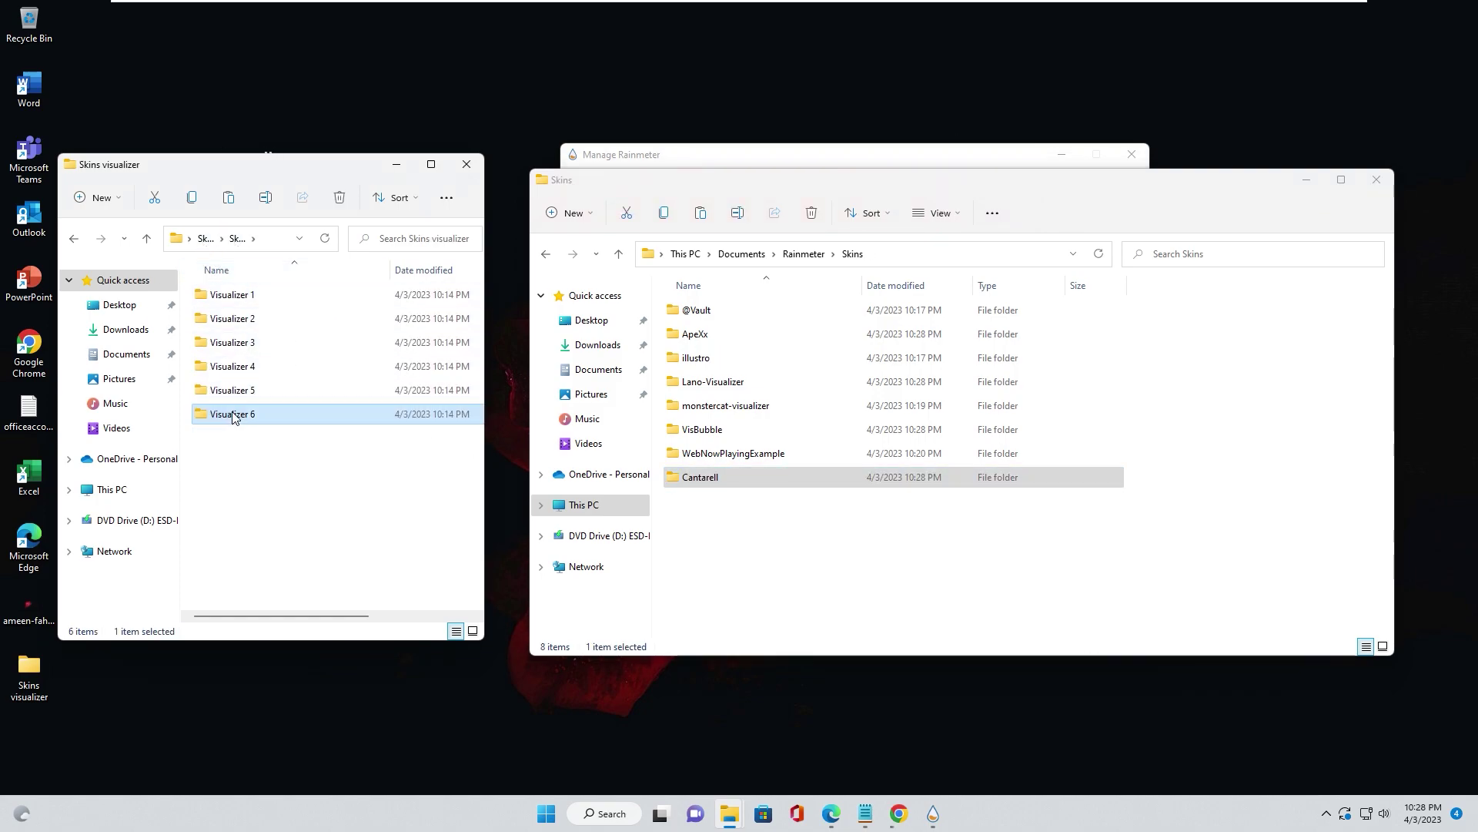
{"action": "double_click", "coordinate": [221, 422]}
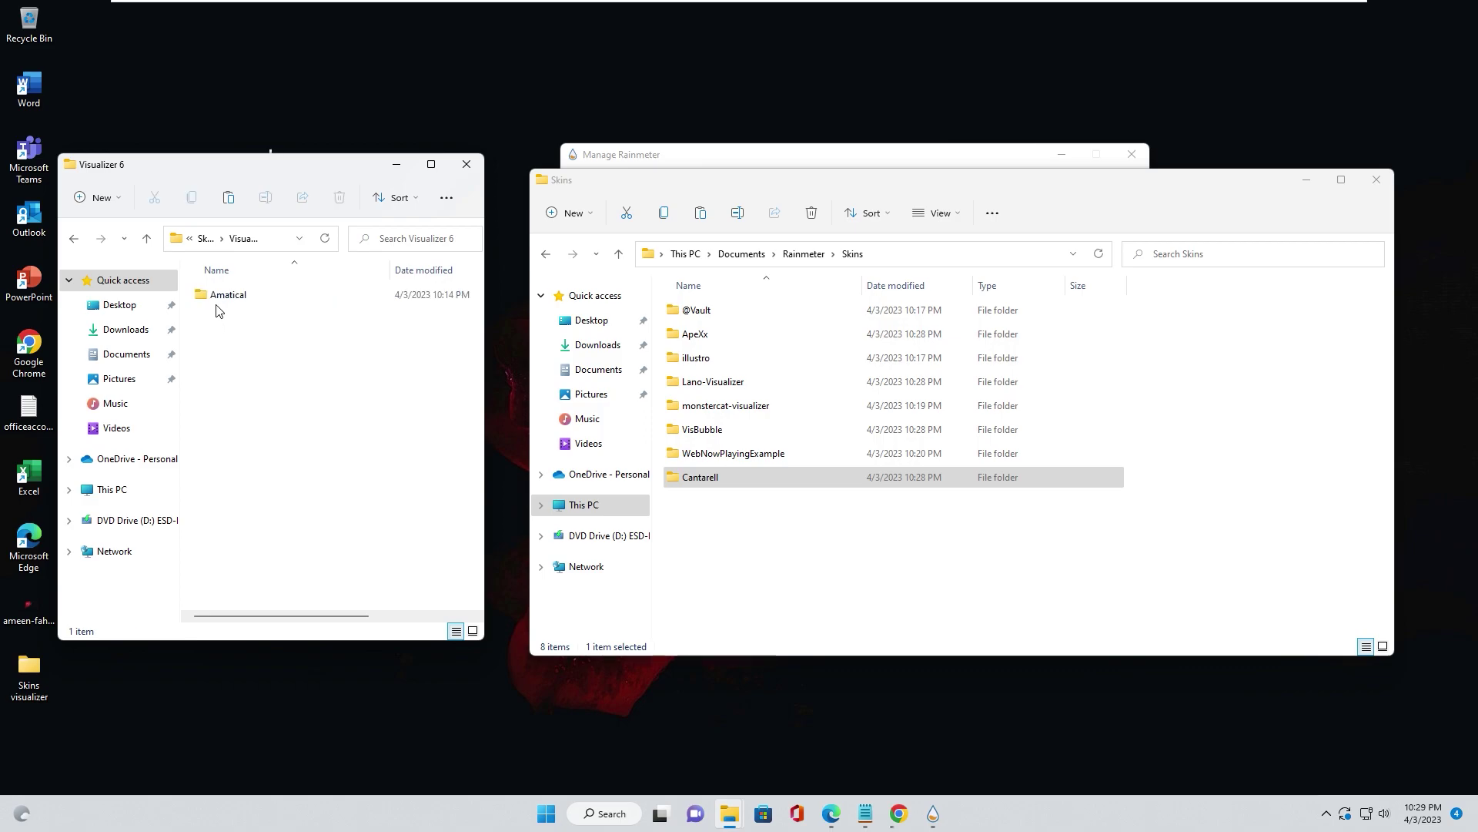
{"action": "left_click", "coordinate": [226, 301]}
{"action": "left_click", "coordinate": [700, 534]}
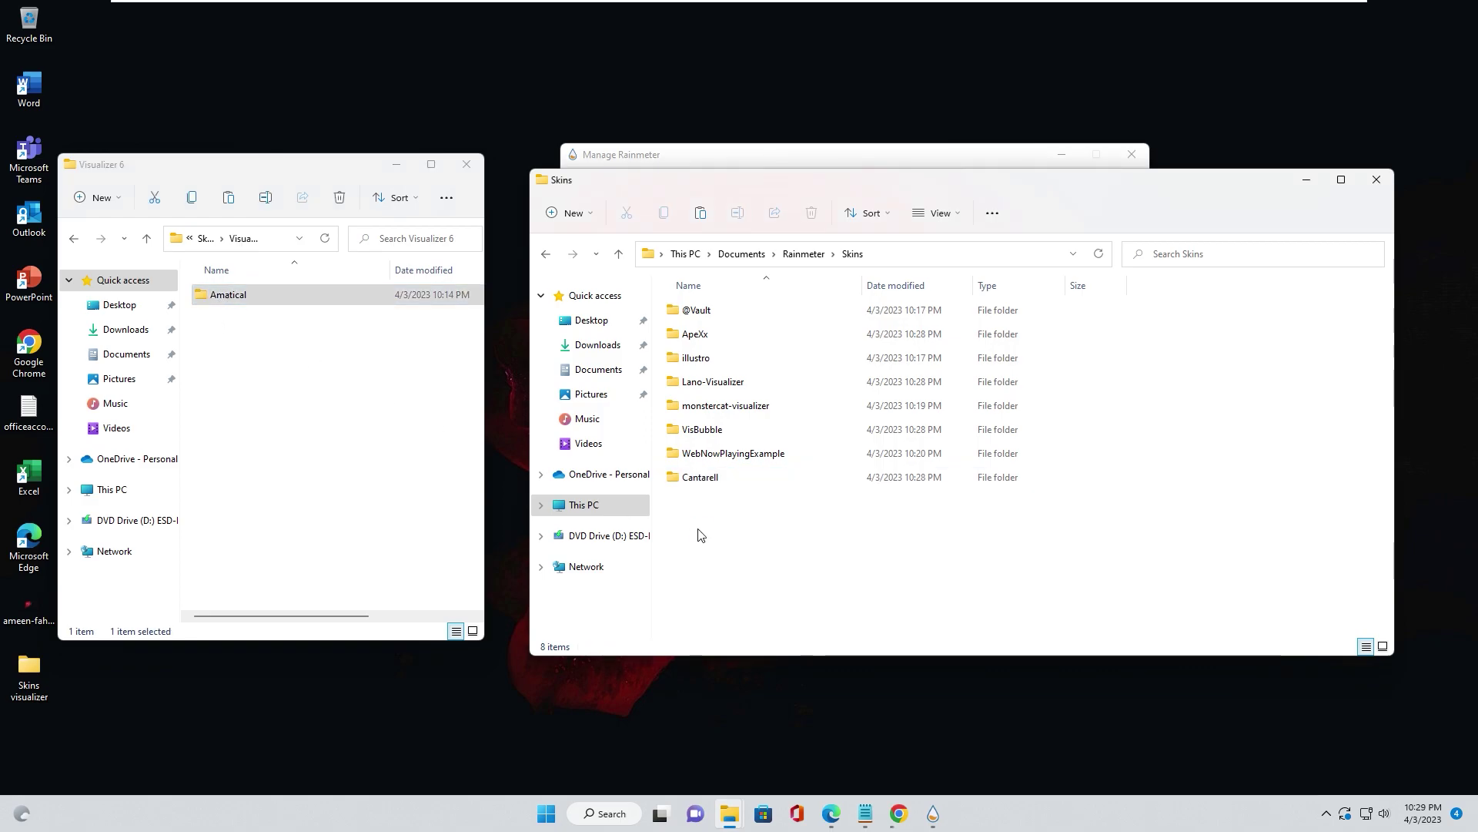
{"action": "key", "text": "ctrl+v"}
- Minimize both File Explorer windows and refresh all skins in Manage Rainmeter
{"action": "left_click", "coordinate": [396, 164]}
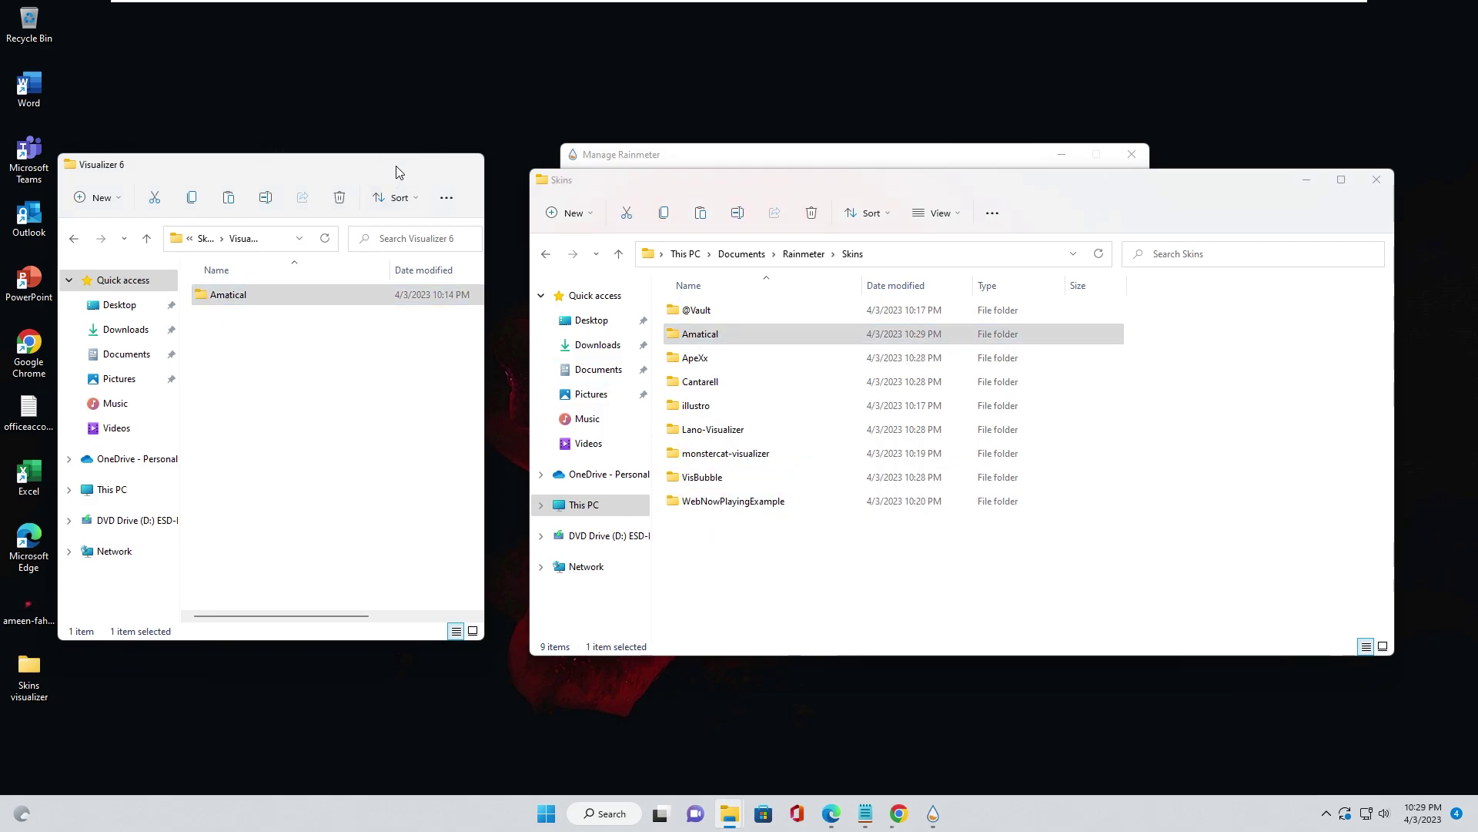
{"action": "left_click", "coordinate": [1306, 181]}
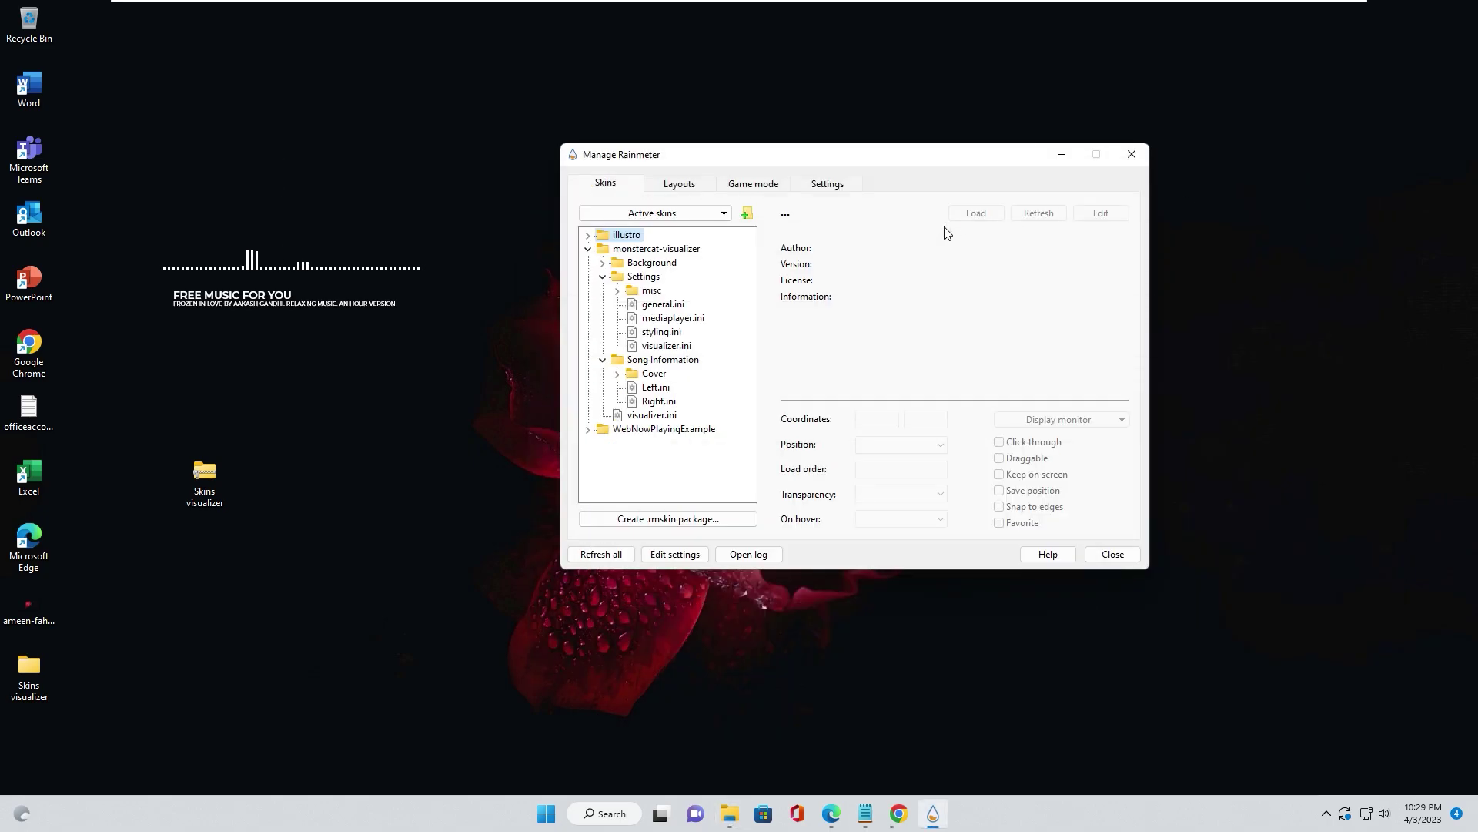
{"action": "left_click_drag", "start_coordinate": [866, 158], "coordinate": [804, 169]}
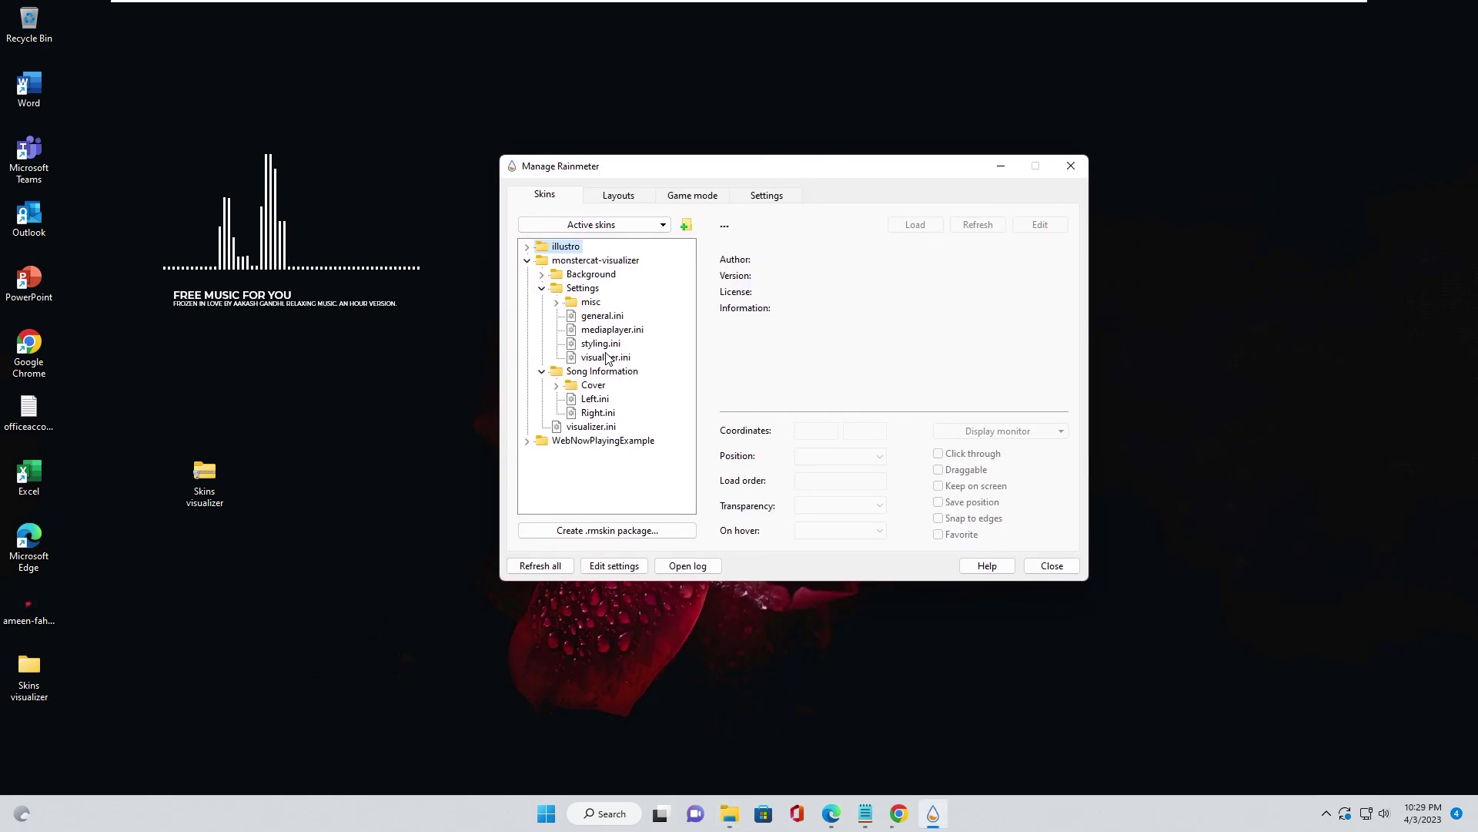
{"action": "left_click", "coordinate": [537, 564]}
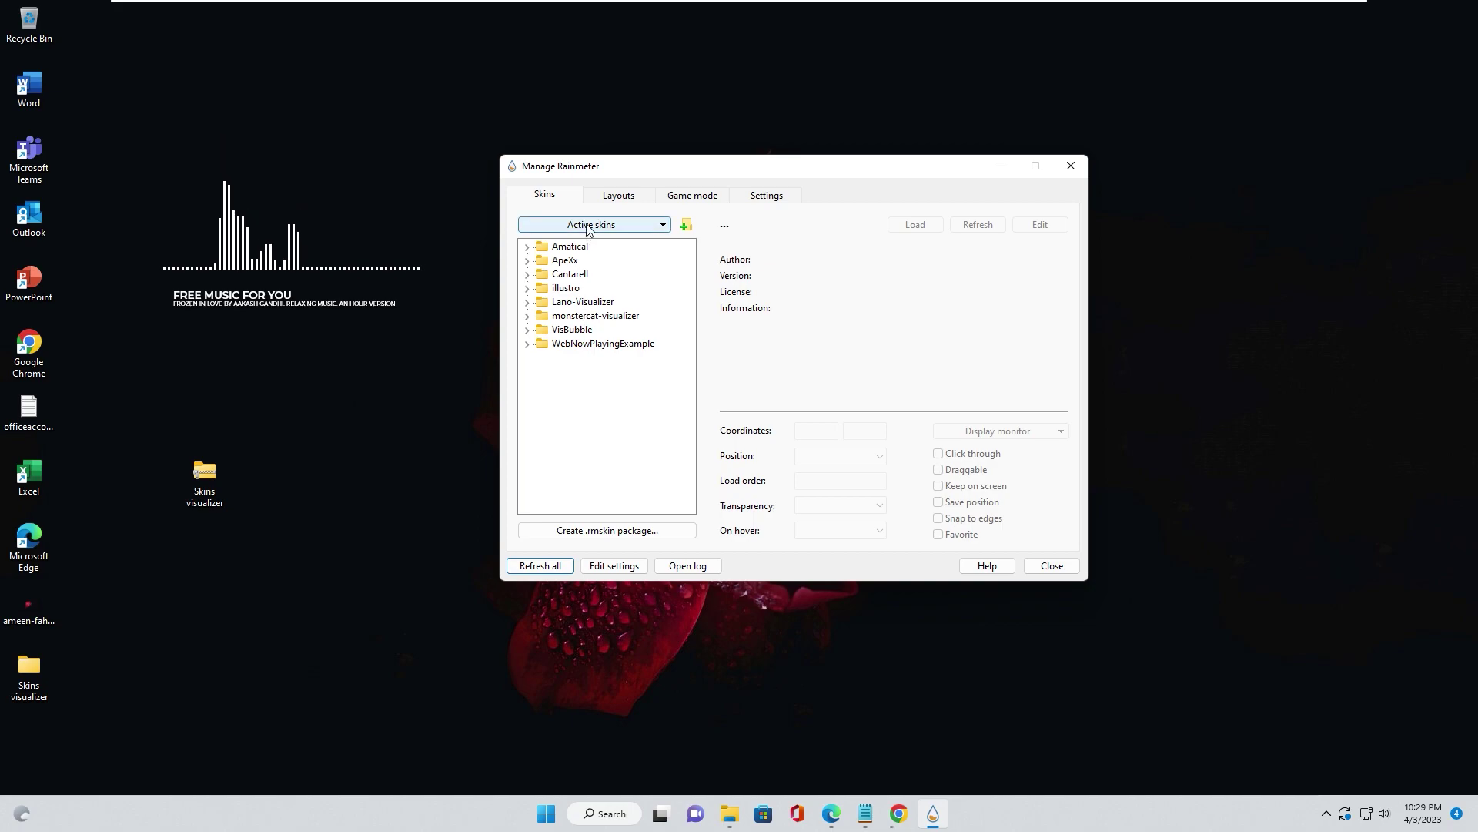
- Hide the desktop icons and move the Manage Rainmeter window away from the running visualizer
{"action": "left_click_drag", "start_coordinate": [641, 171], "coordinate": [609, 229]}
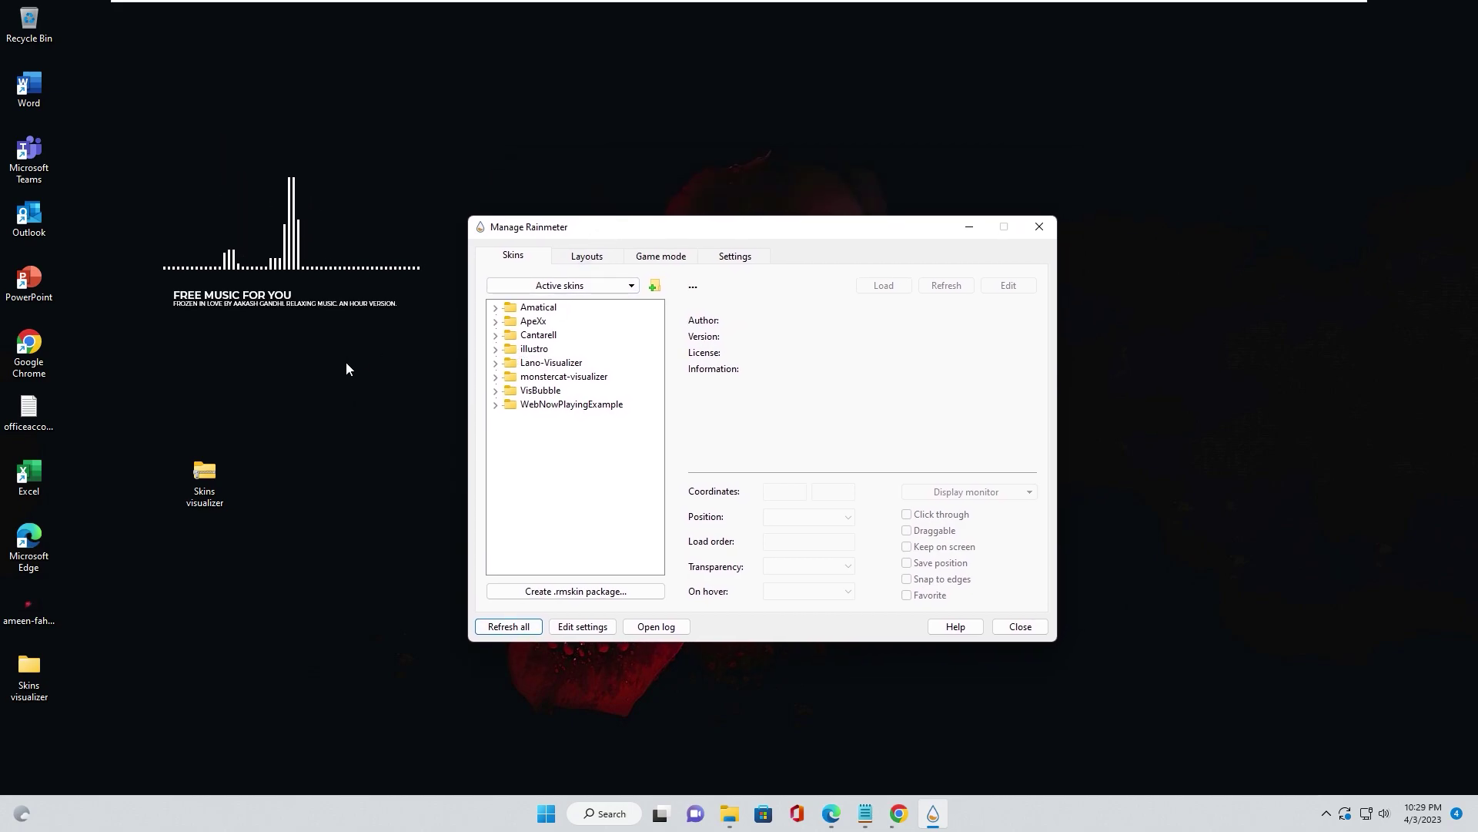
{"action": "left_click", "coordinate": [234, 359]}
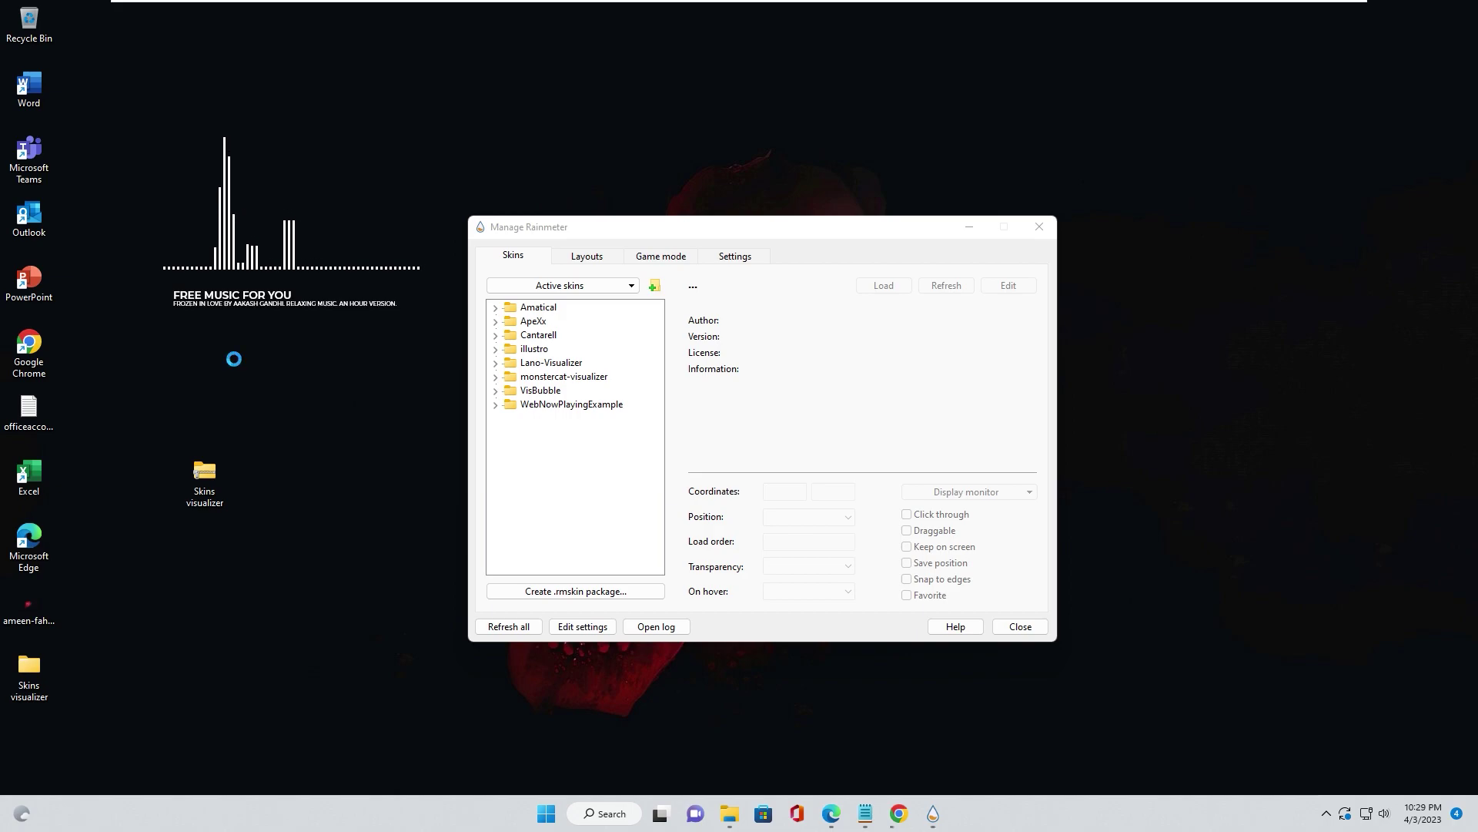
{"action": "right_click", "coordinate": [235, 359]}
{"action": "mouse_move", "coordinate": [368, 409]}
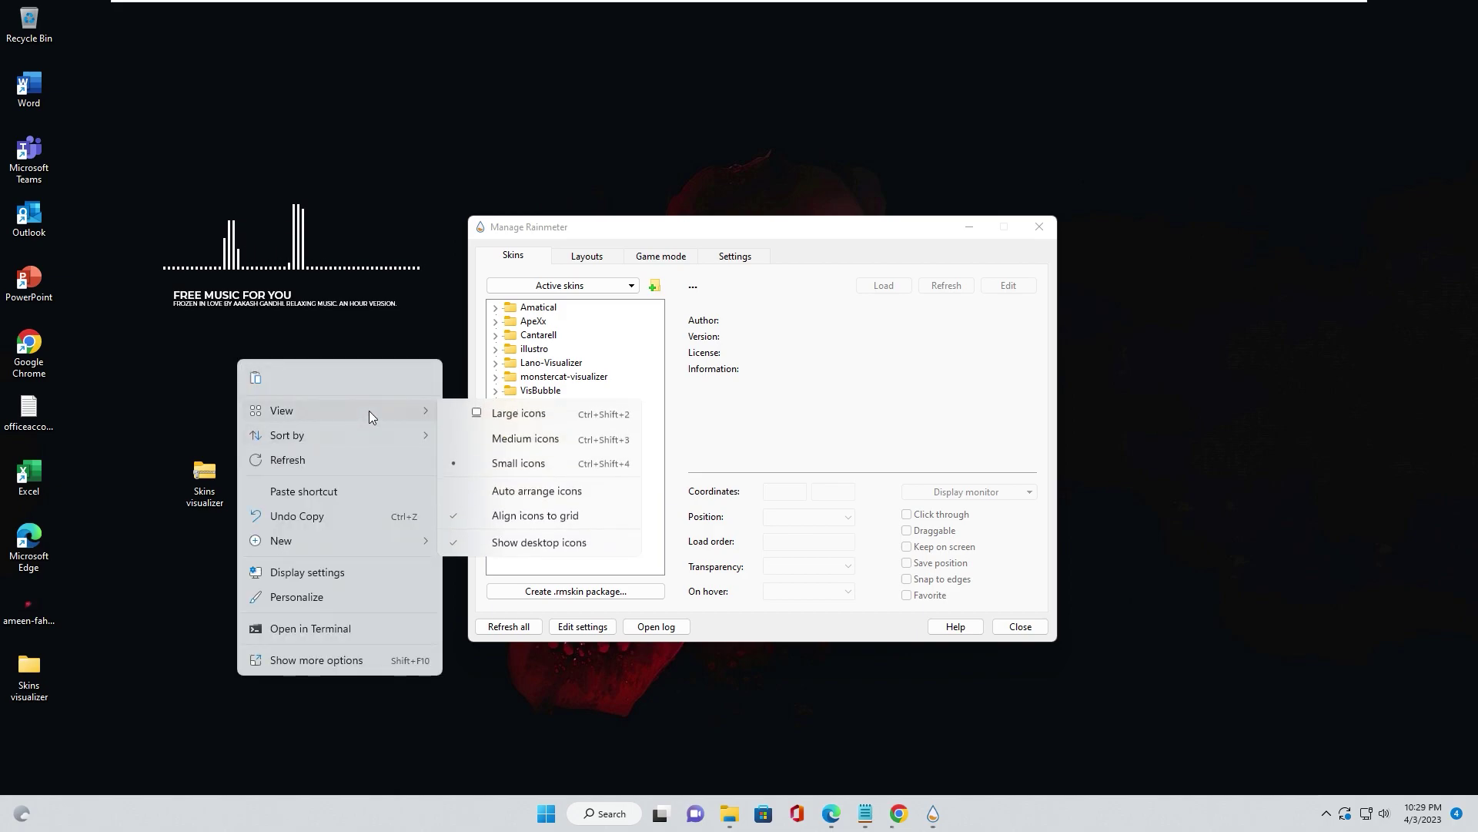
{"action": "left_click", "coordinate": [516, 546]}
{"action": "left_click_drag", "start_coordinate": [569, 219], "coordinate": [742, 228]}
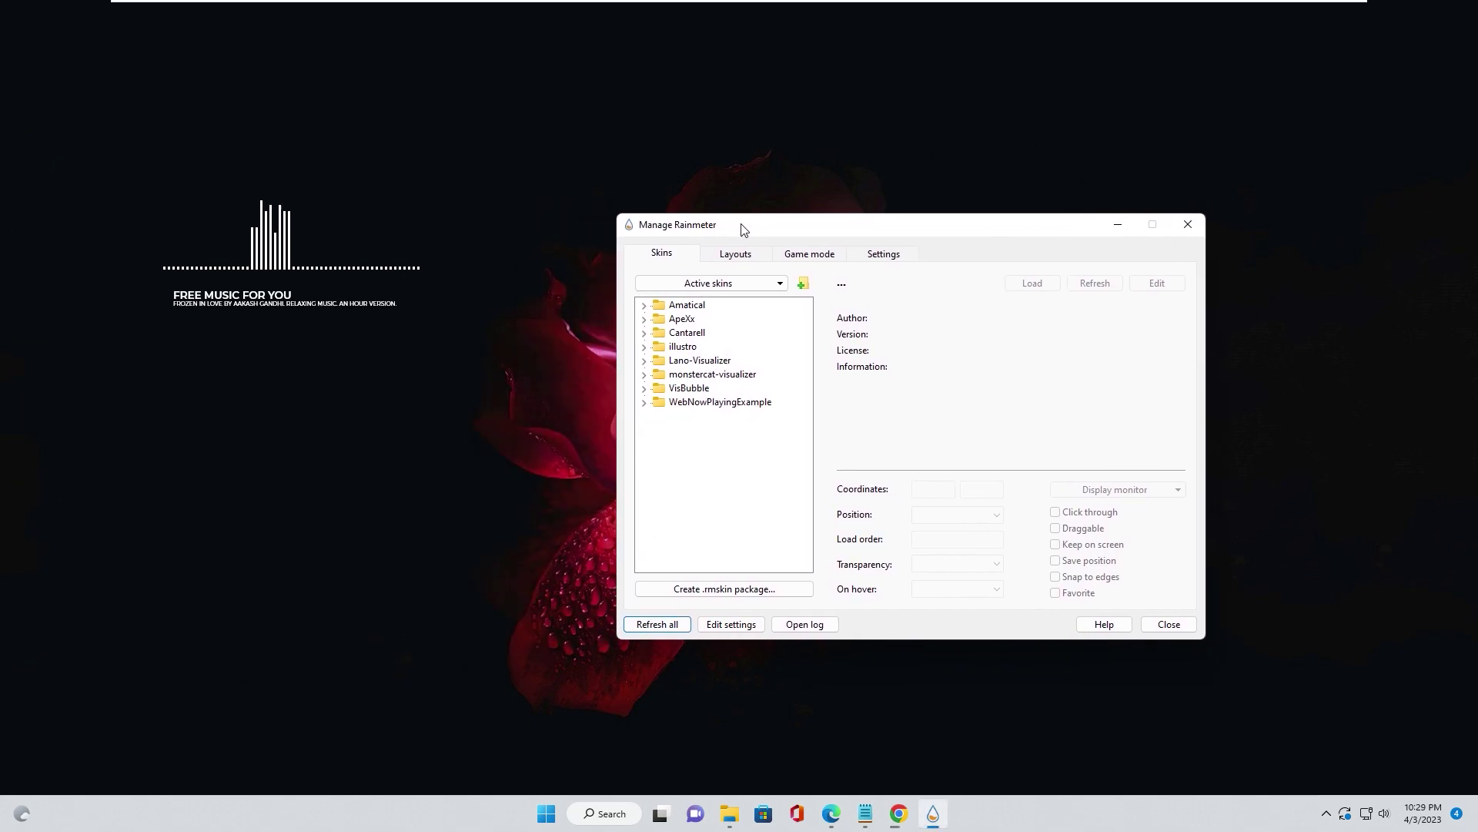
- Load Visualizer.ini from the Amatical skin and set its position to On desktop
{"action": "left_click", "coordinate": [644, 306]}
{"action": "left_click", "coordinate": [658, 320]}
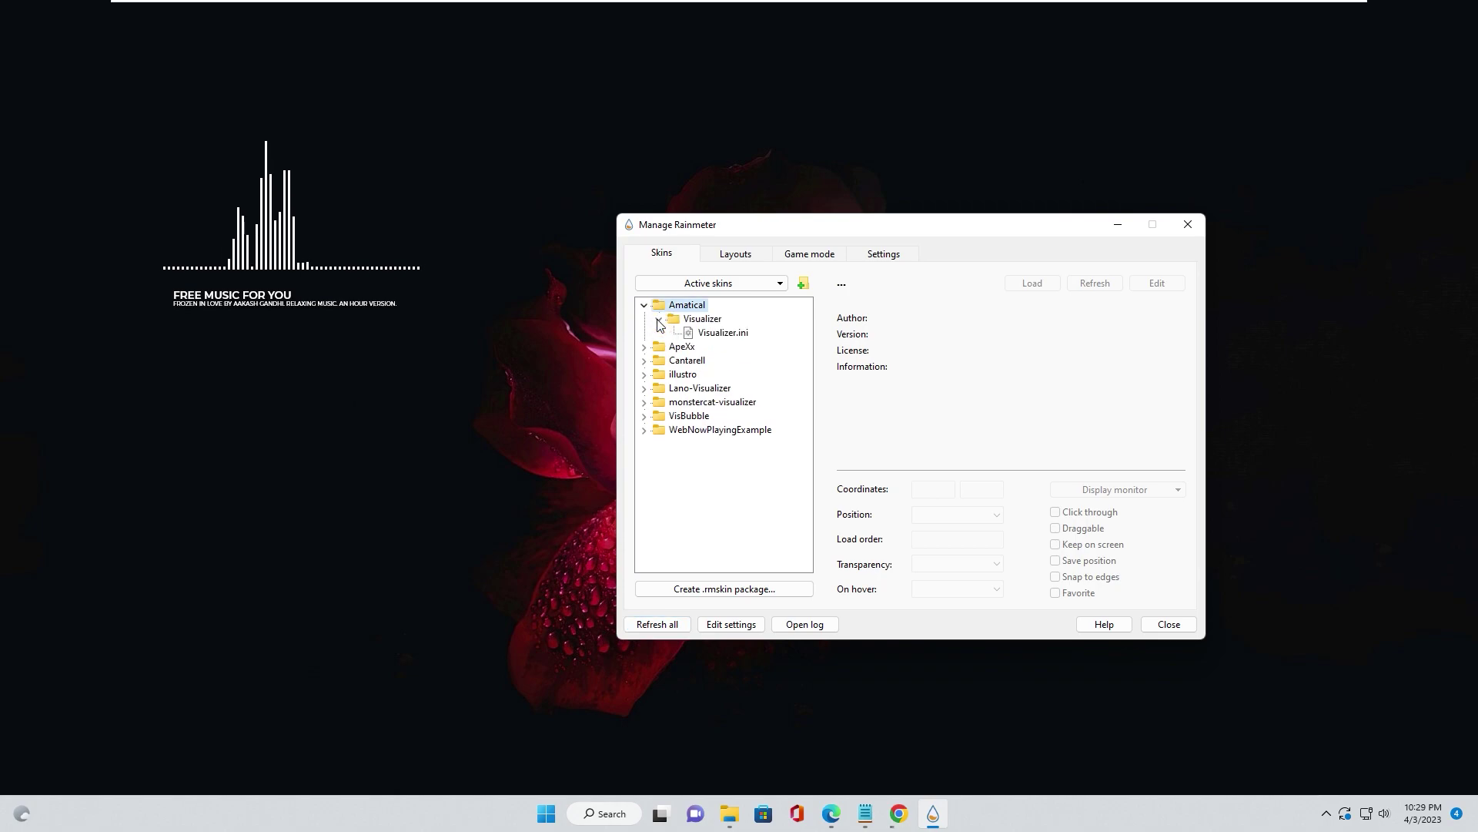
{"action": "right_click", "coordinate": [709, 337]}
{"action": "left_click", "coordinate": [740, 347]}
{"action": "left_click", "coordinate": [934, 515]}
{"action": "left_click", "coordinate": [947, 579]}
- Move the Amatical visualizer below the song title to about coordinates 95, 475, and shift the Manage Rainmeter window aside
{"action": "mouse_move", "coordinate": [171, 66]}
{"action": "left_mouse_down"}
{"action": "mouse_move", "coordinate": [264, 316]}
{"action": "mouse_move", "coordinate": [175, 56]}
{"action": "left_mouse_up"}
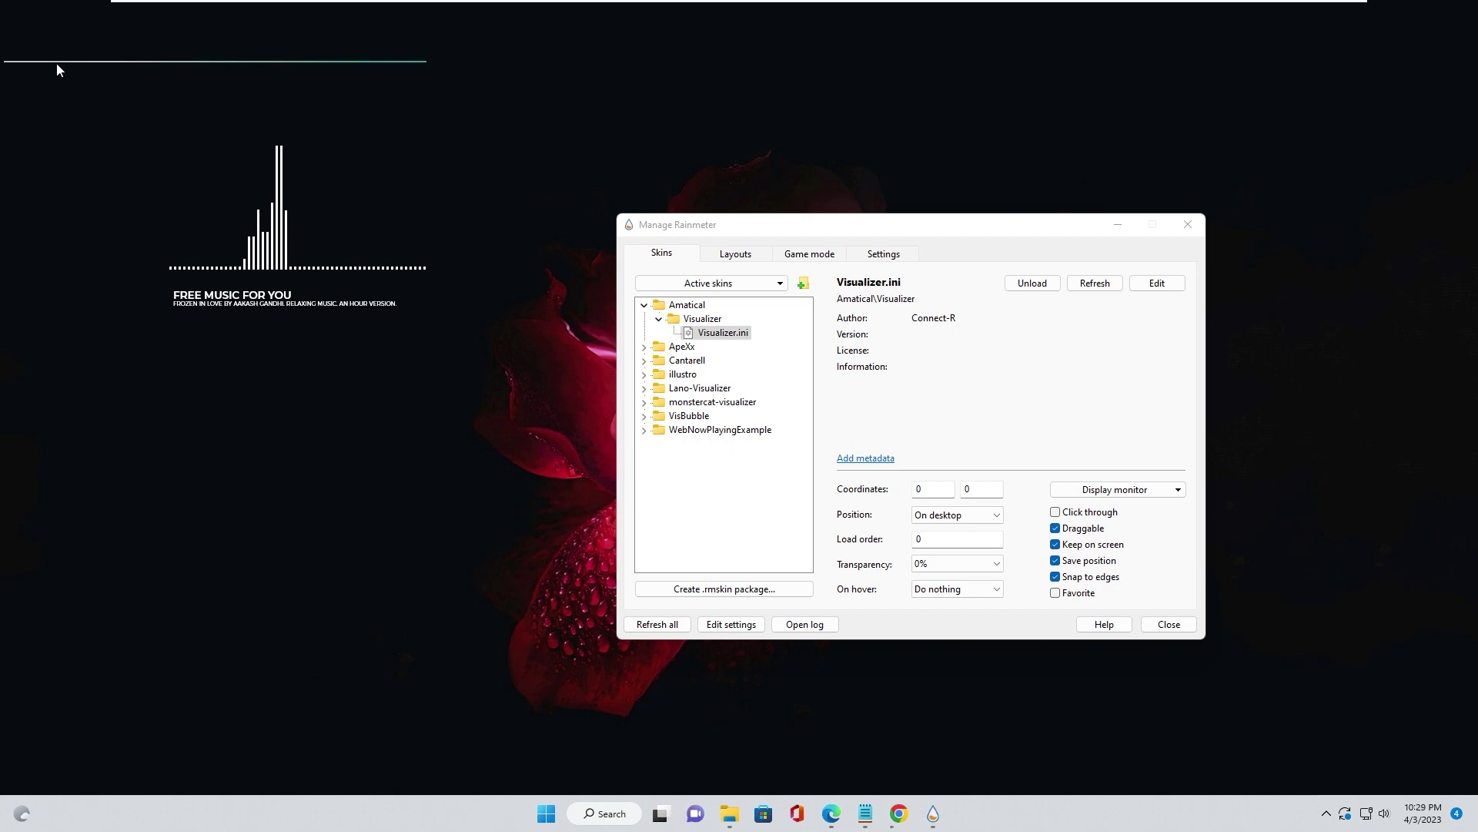
{"action": "left_click_drag", "start_coordinate": [19, 65], "coordinate": [93, 429]}
{"action": "left_click_drag", "start_coordinate": [835, 230], "coordinate": [1146, 217]}
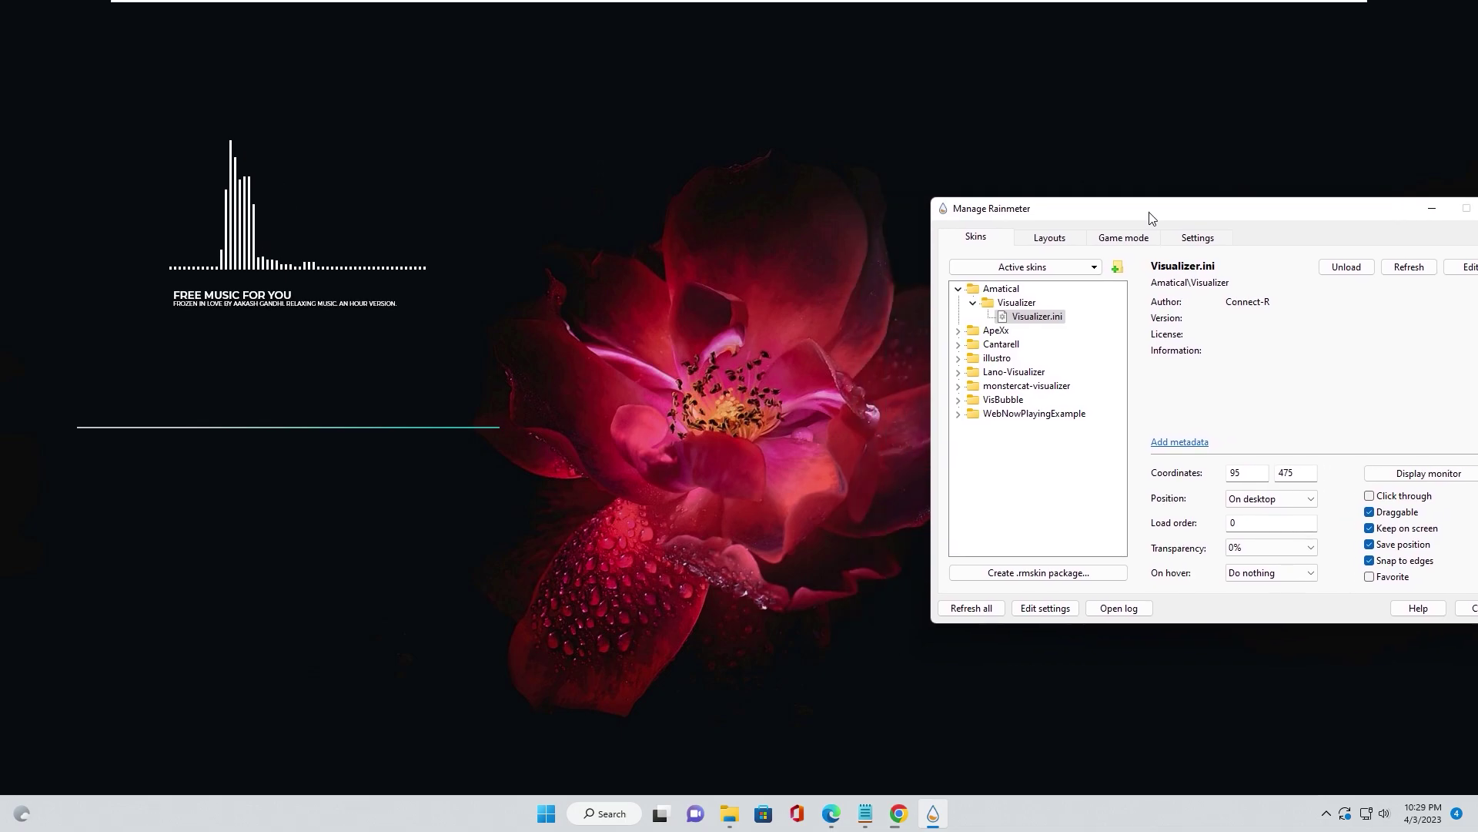
- Load Visualizer.ini from the ApeXx skin's Visualizer folder and set its position to On desktop
{"action": "left_click", "coordinate": [954, 290]}
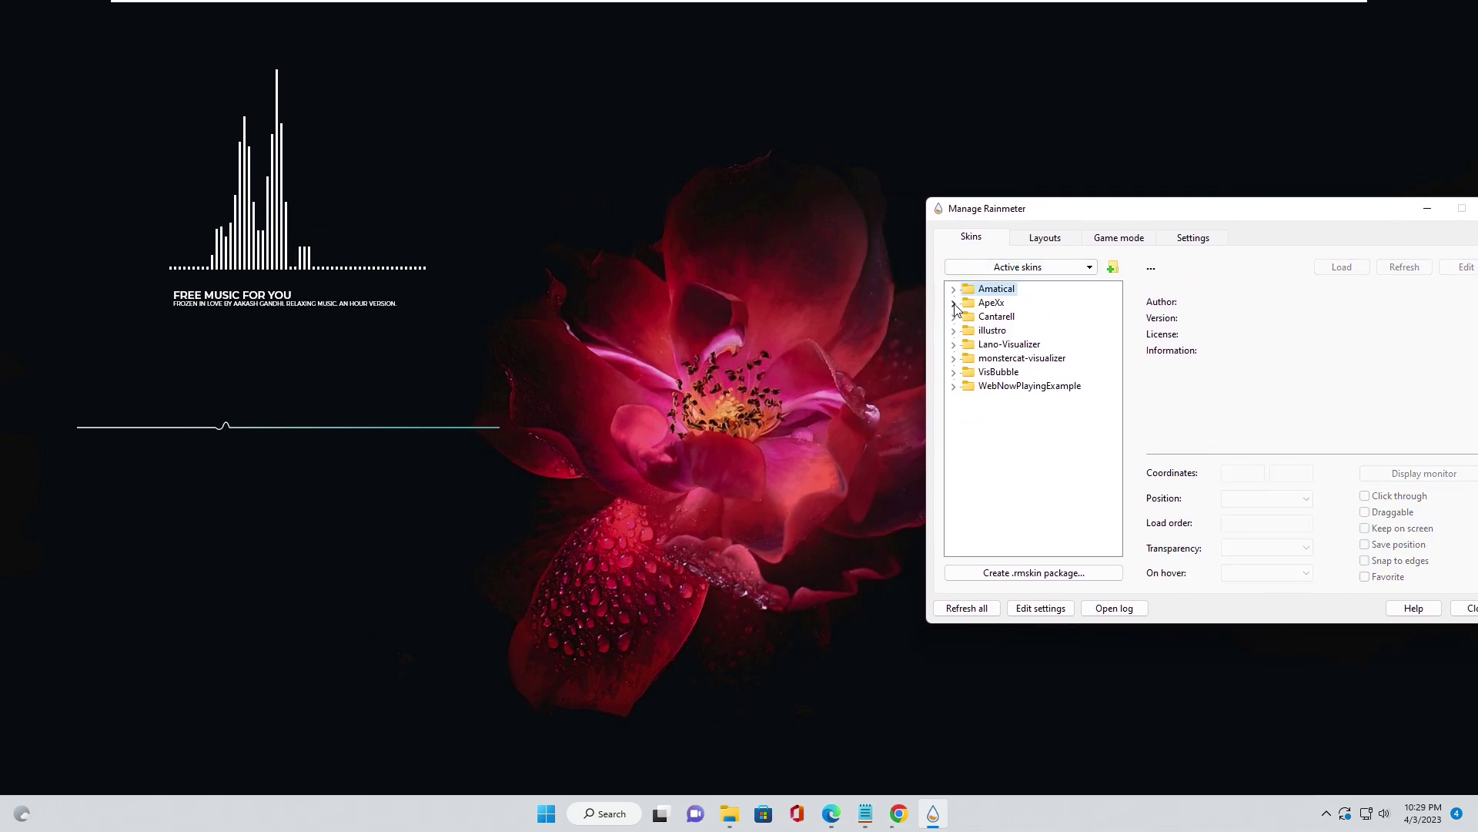
{"action": "left_click", "coordinate": [953, 303]}
{"action": "left_click", "coordinate": [969, 330]}
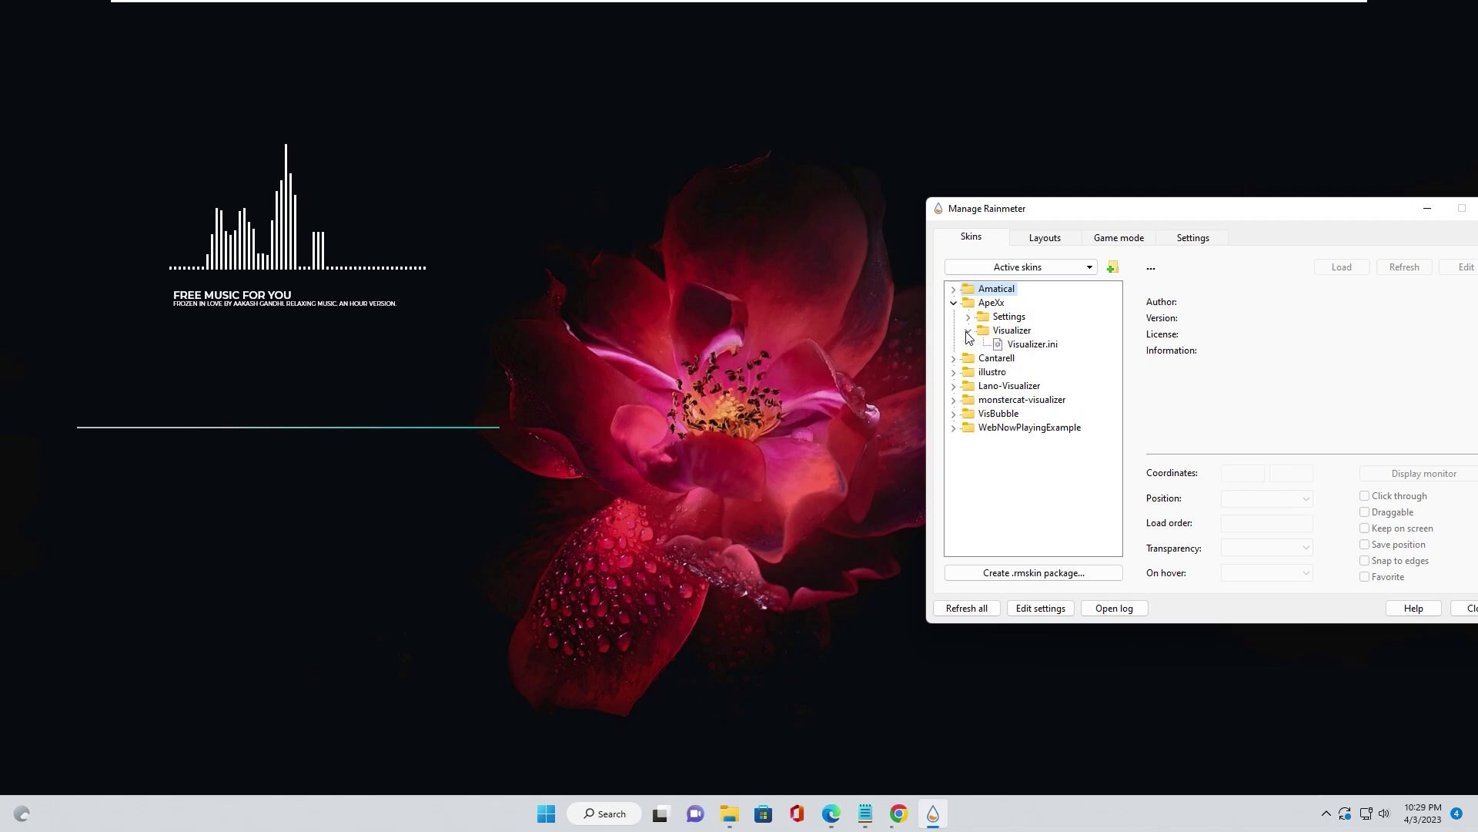
{"action": "right_click", "coordinate": [1031, 345]}
{"action": "left_click", "coordinate": [1059, 354]}
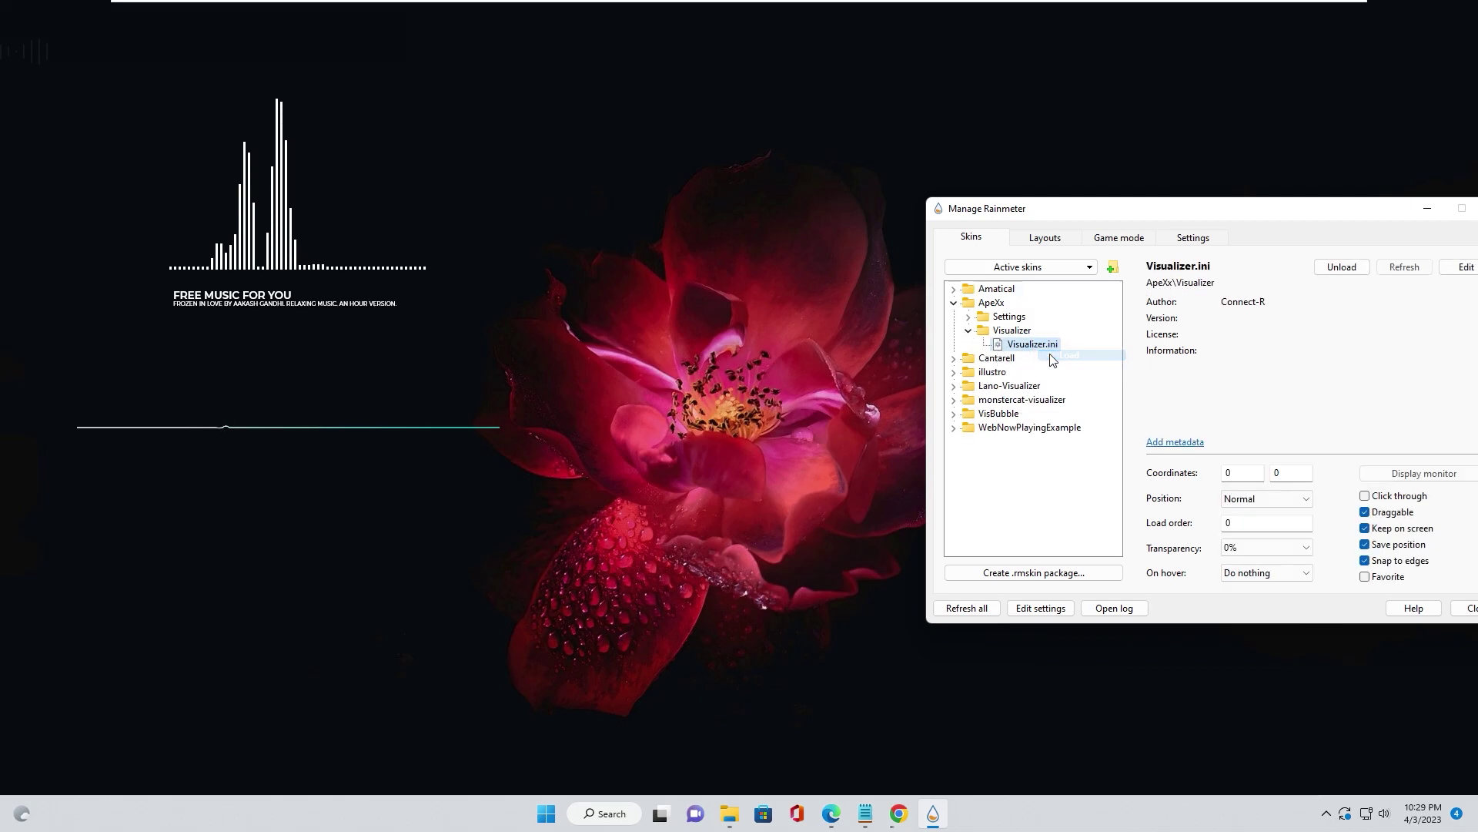
{"action": "left_click", "coordinate": [1267, 499]}
{"action": "left_click", "coordinate": [1247, 564]}
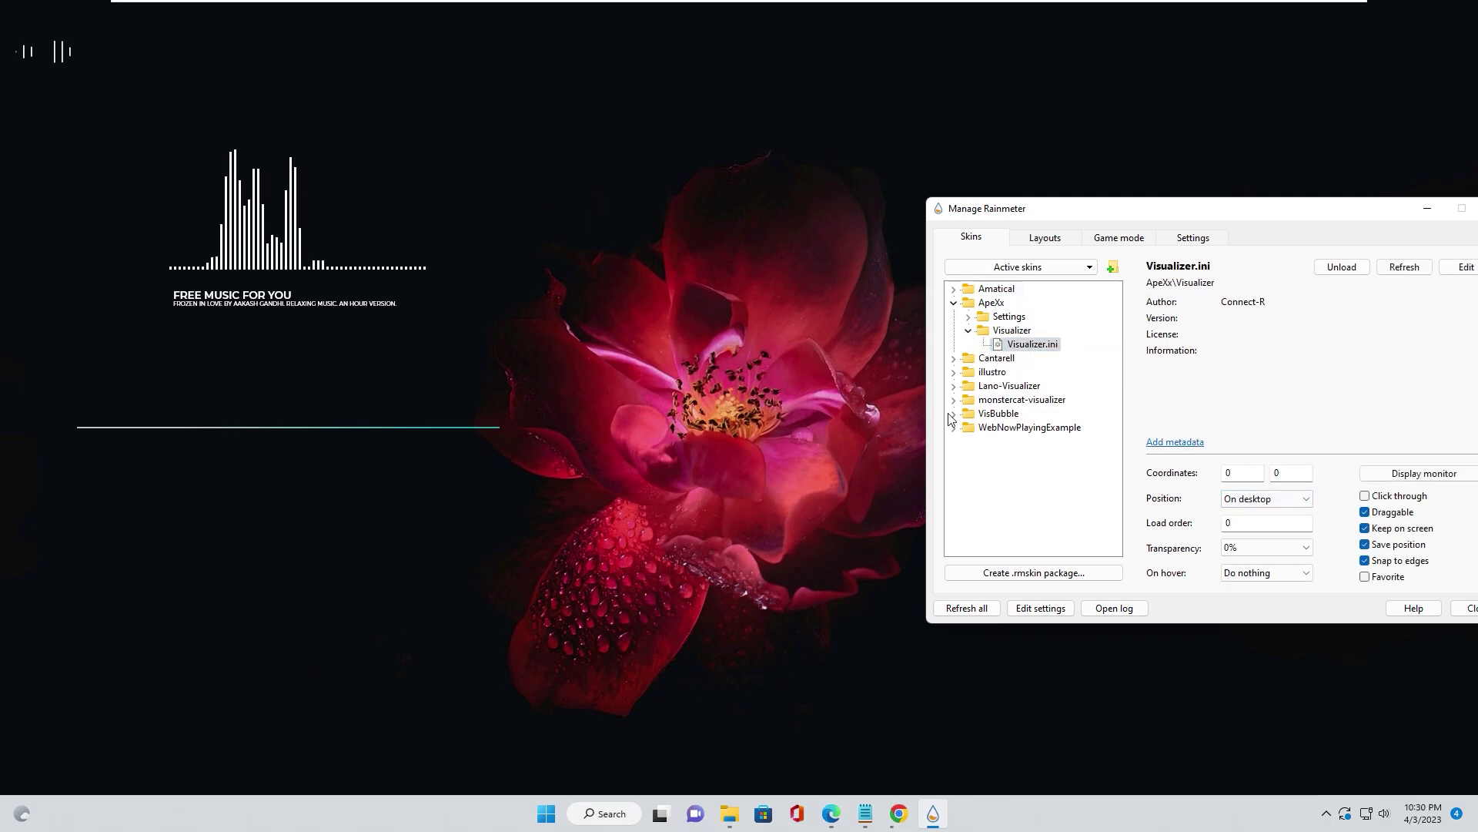
- Move the ApeXx visualizer below the Amatical line to about coordinates 269, 661
{"action": "left_click_drag", "start_coordinate": [40, 52], "coordinate": [219, 564]}
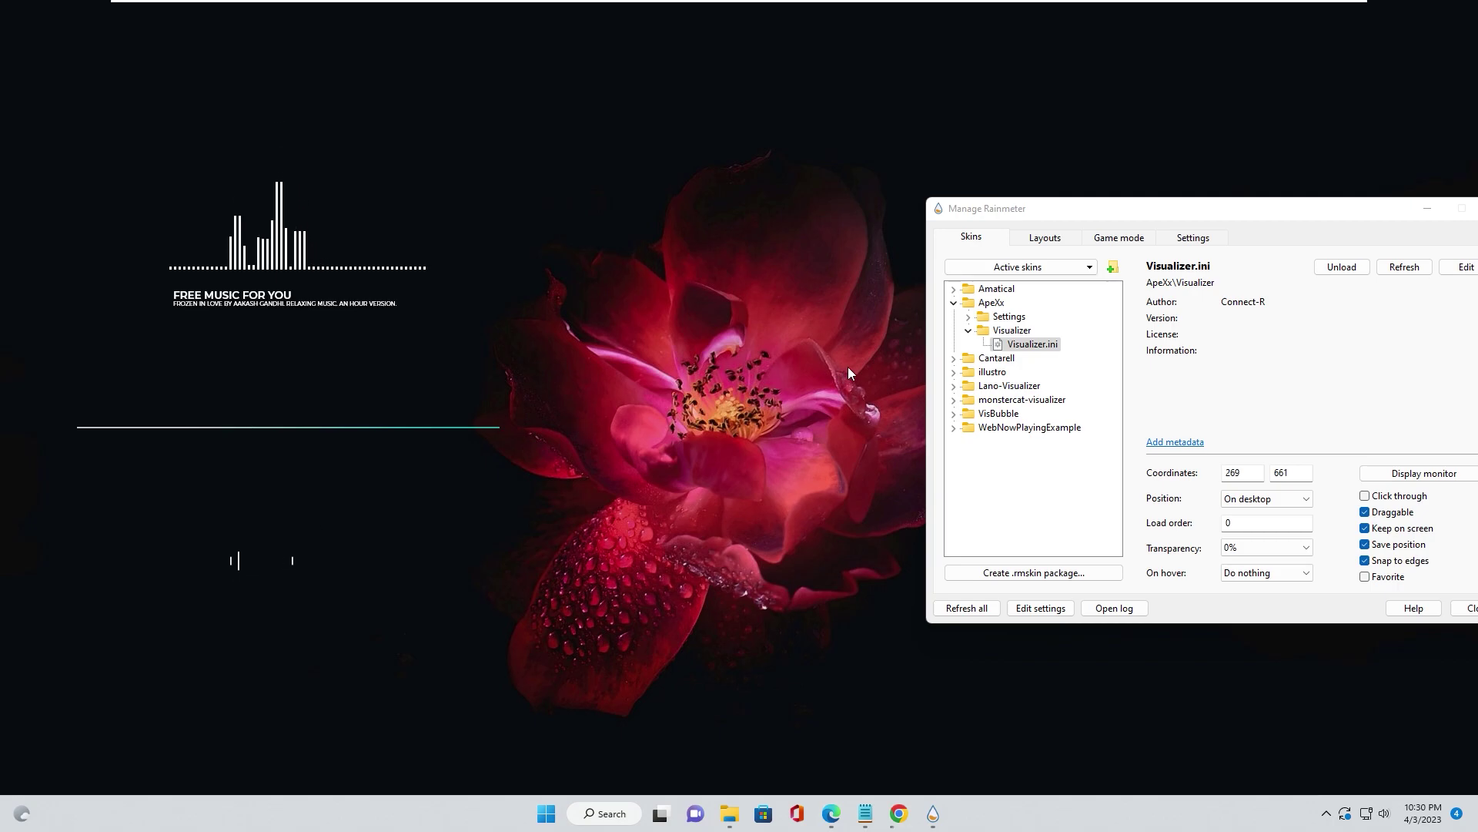
{"action": "left_click", "coordinate": [953, 289]}
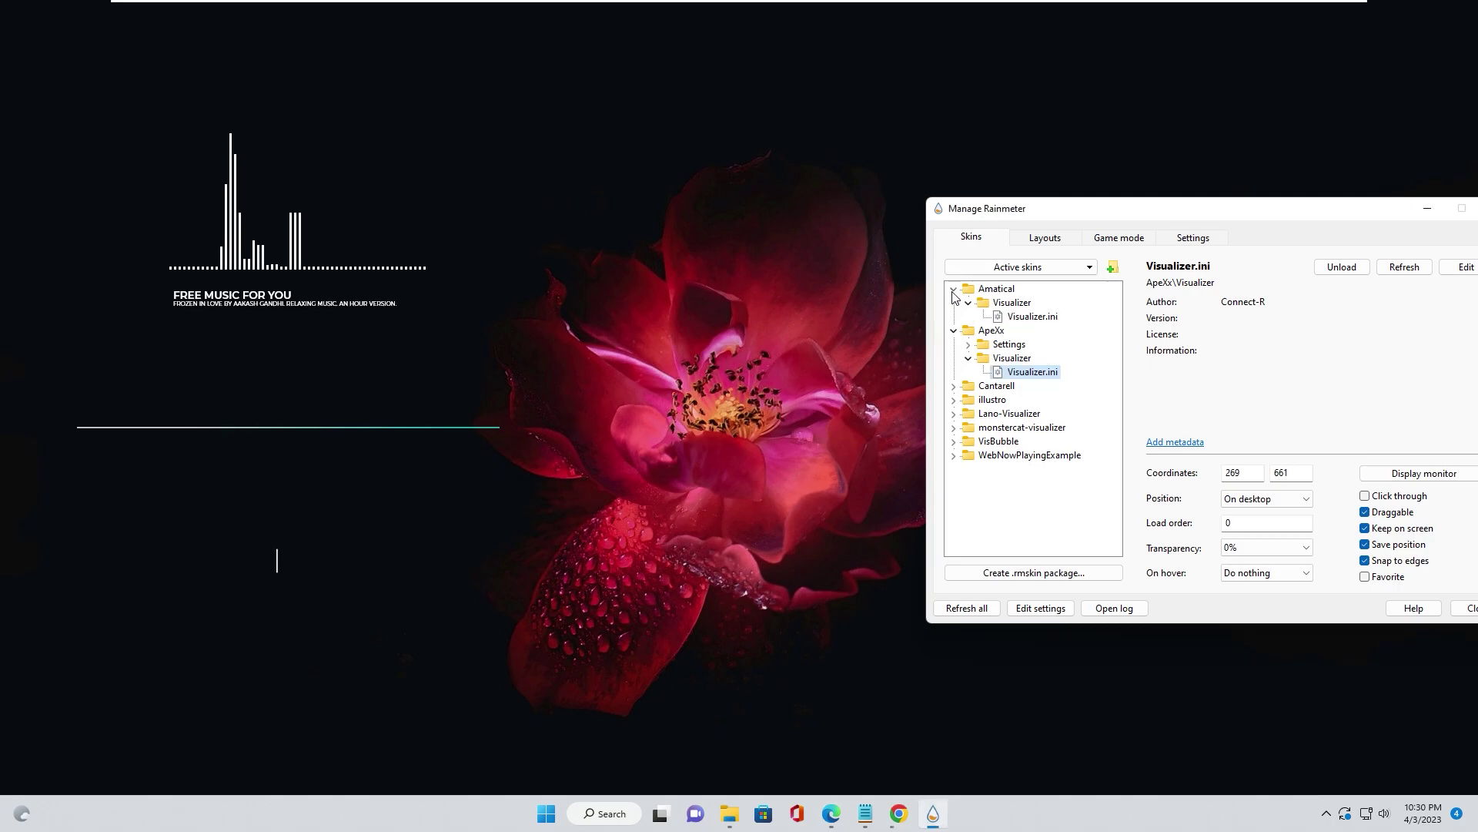
{"action": "left_click", "coordinate": [953, 288]}
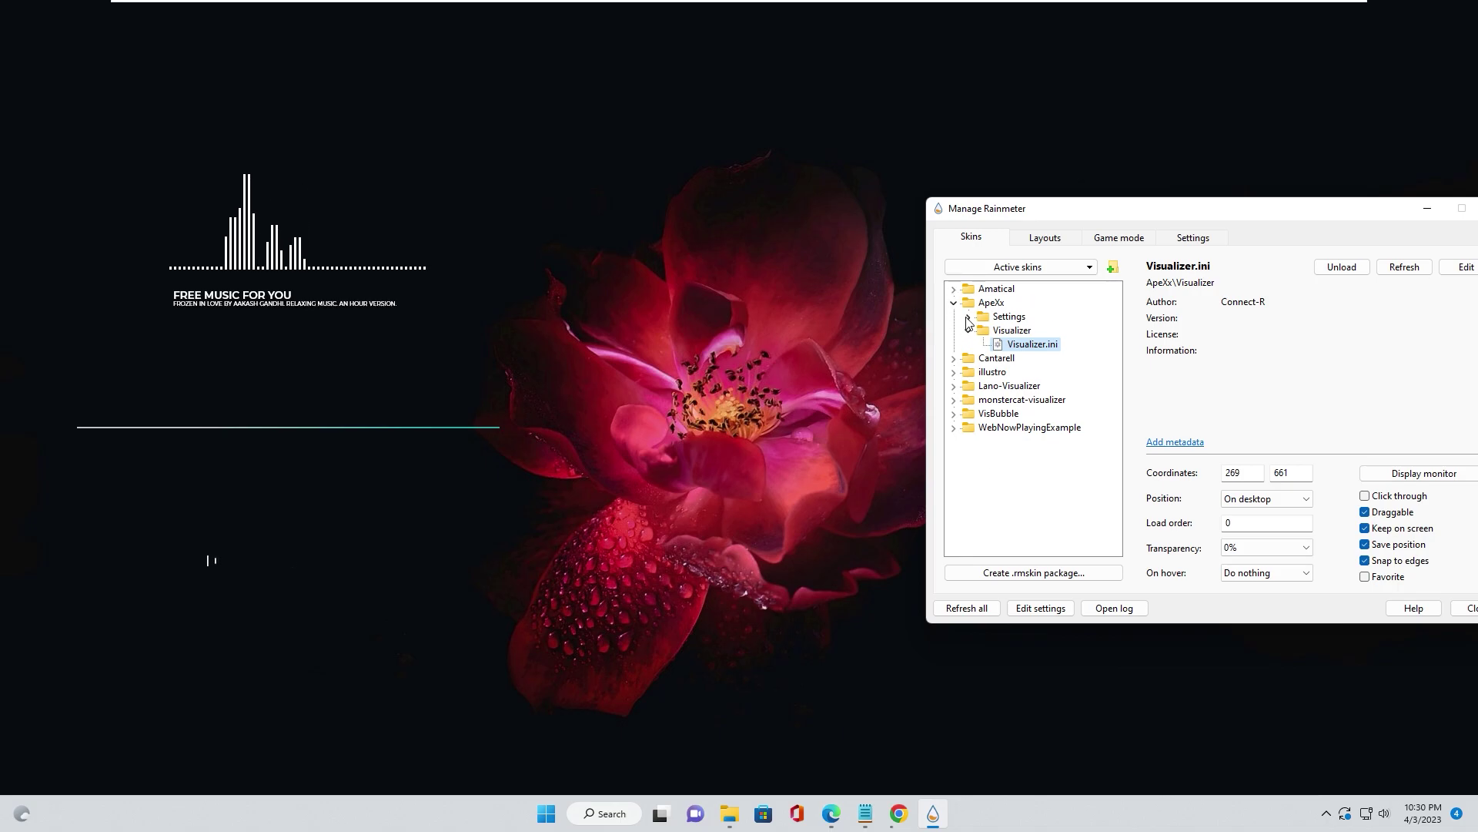
- Load Settings.ini from the ApeXx skin's Settings folder and move its settings panel to about coordinates 955, 104
{"action": "left_click", "coordinate": [969, 317]}
{"action": "right_click", "coordinate": [1008, 331]}
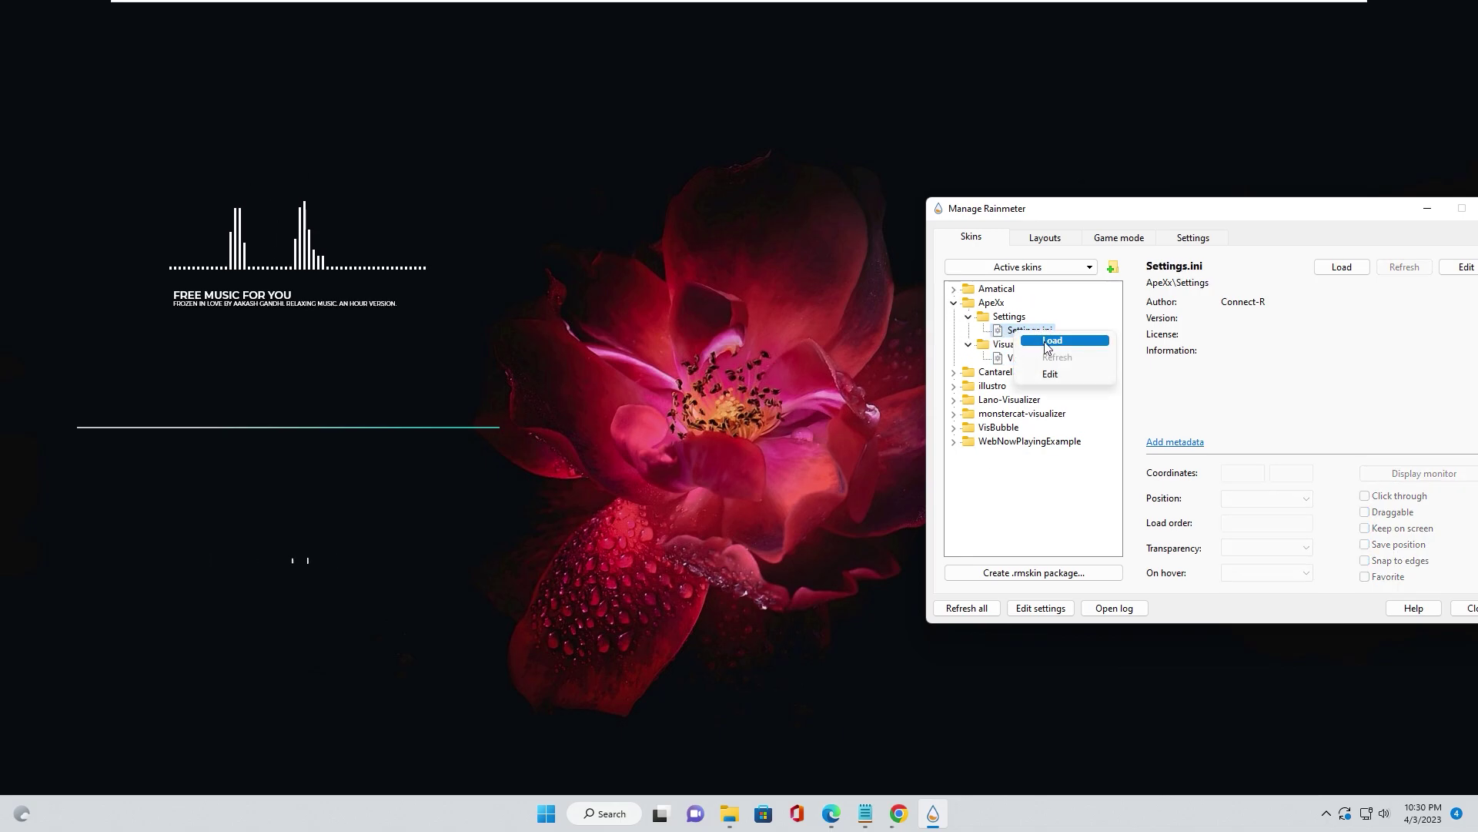
{"action": "left_click", "coordinate": [1043, 340]}
{"action": "left_click_drag", "start_coordinate": [179, 15], "coordinate": [914, 95]}
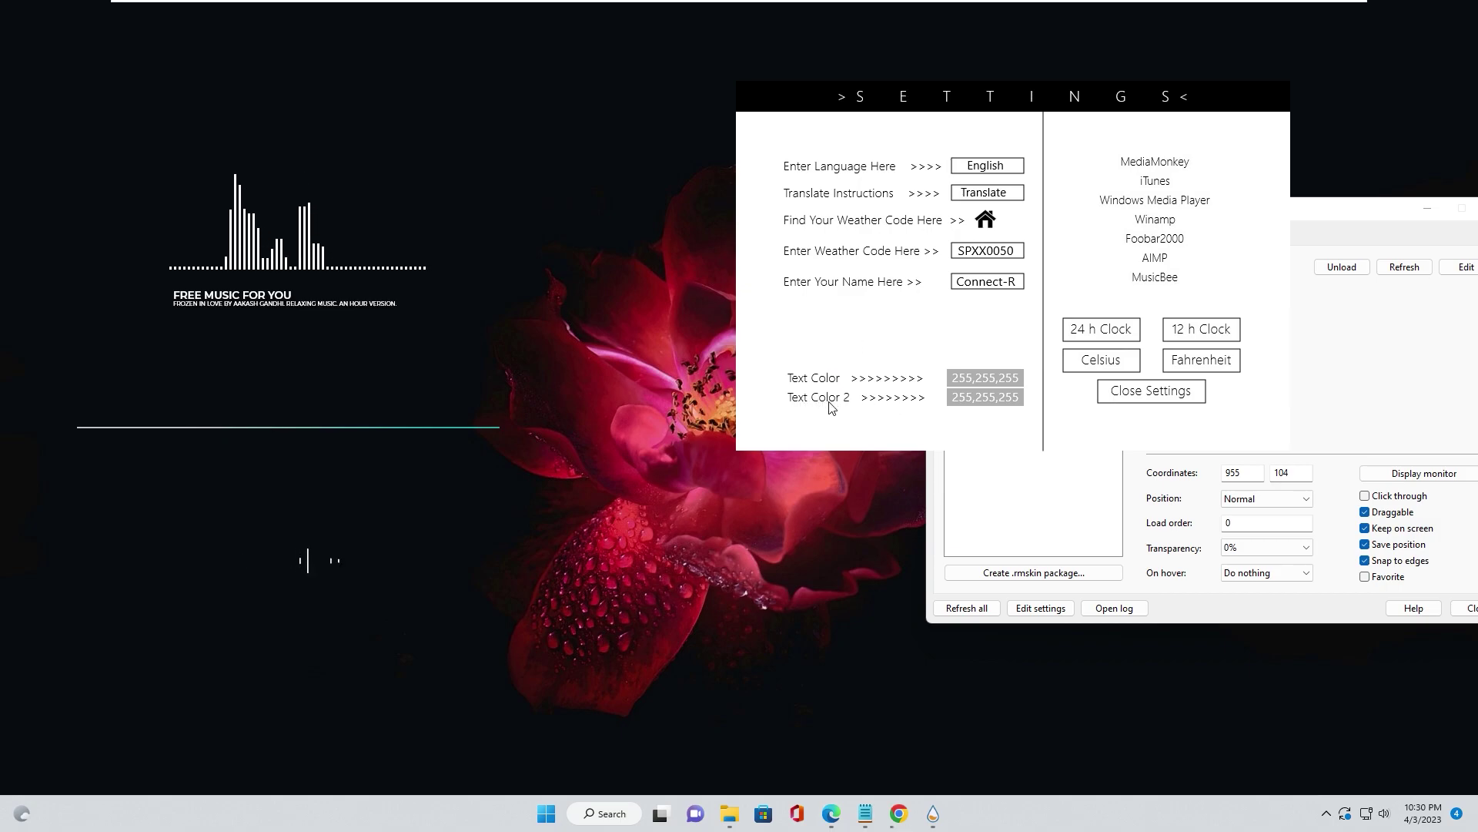
- Set the ApeXx skin's Text Color 2 to the yellow 222,186,29 and close its settings panel
{"action": "left_click", "coordinate": [965, 406]}
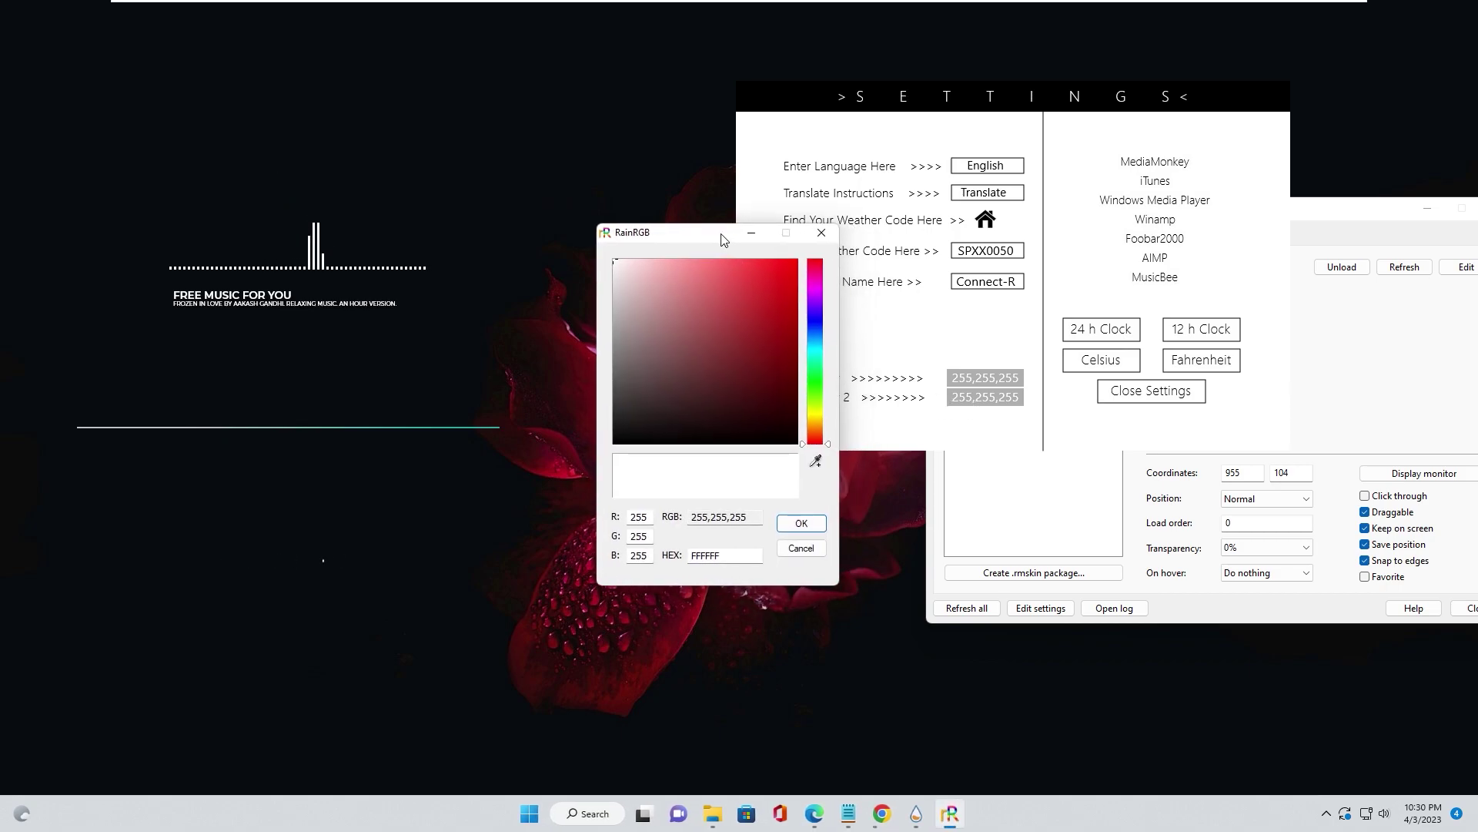
{"action": "left_click", "coordinate": [811, 423]}
{"action": "left_click", "coordinate": [770, 292]}
{"action": "left_click", "coordinate": [773, 282]}
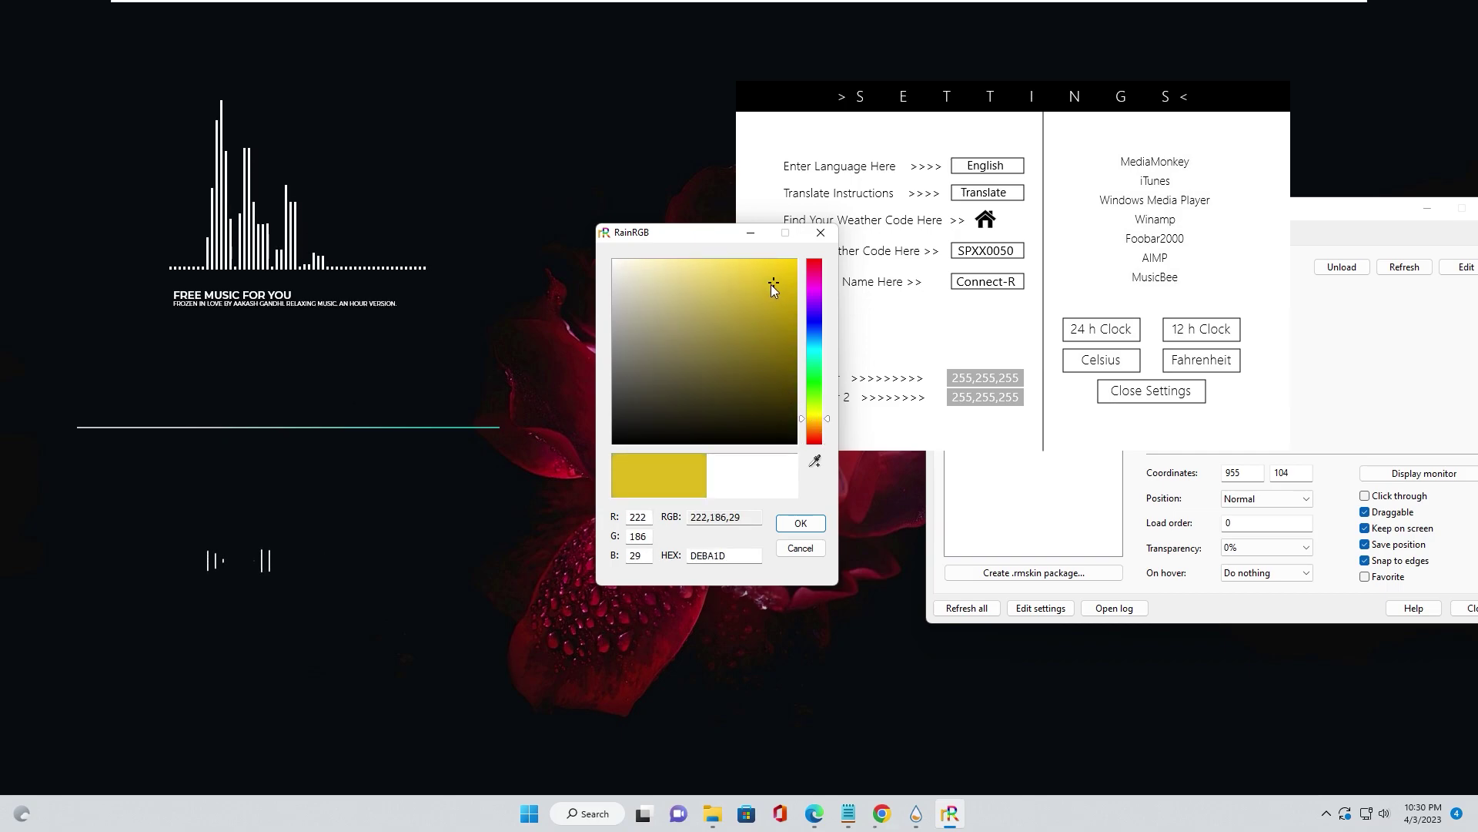
{"action": "left_click", "coordinate": [801, 525]}
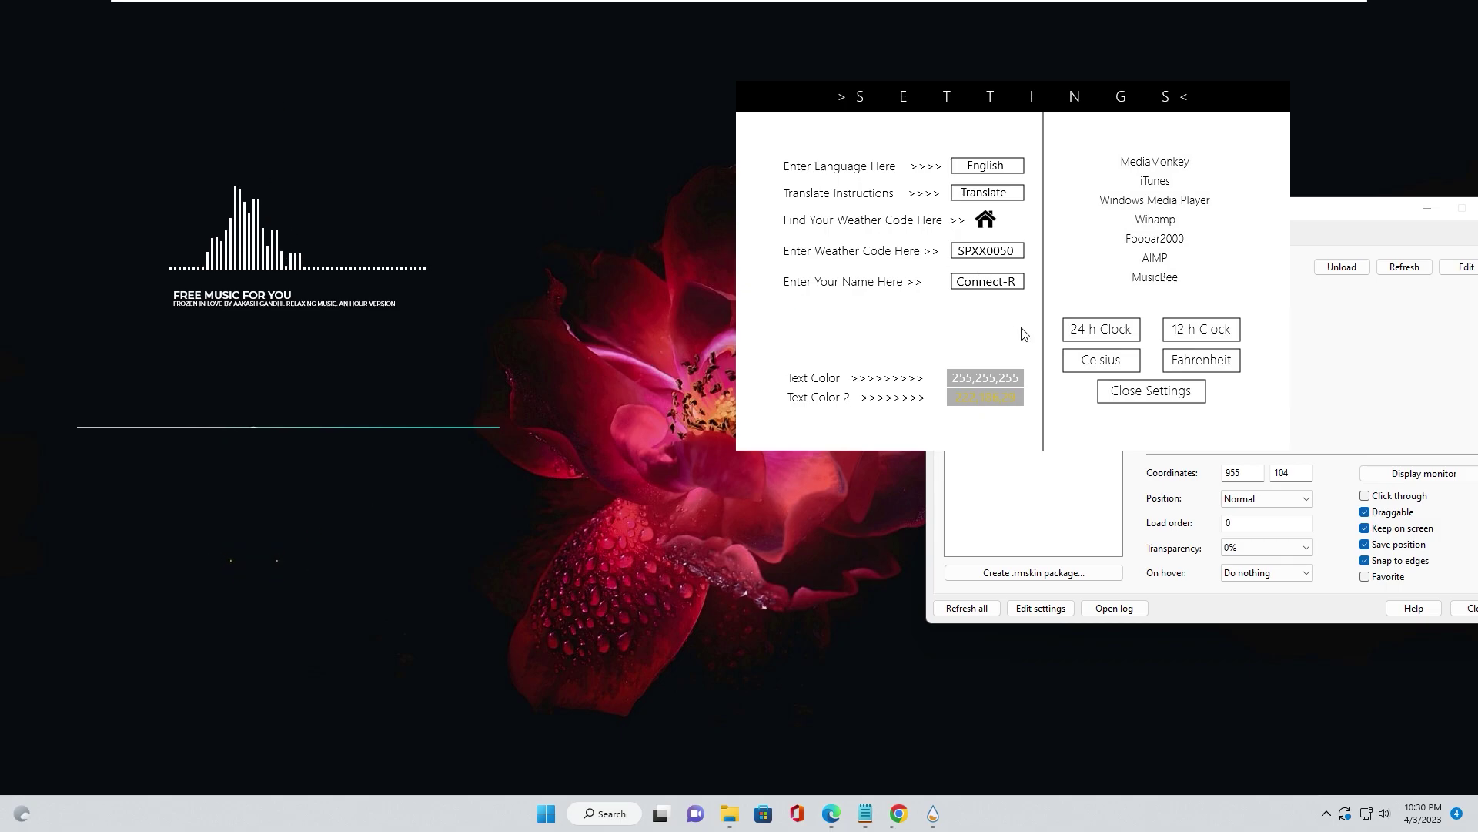
{"action": "left_click", "coordinate": [1136, 394]}
- Load Visualizer.ini from the Cantarell skin's Visualizer folder
{"action": "left_click_drag", "start_coordinate": [1205, 216], "coordinate": [1092, 196]}
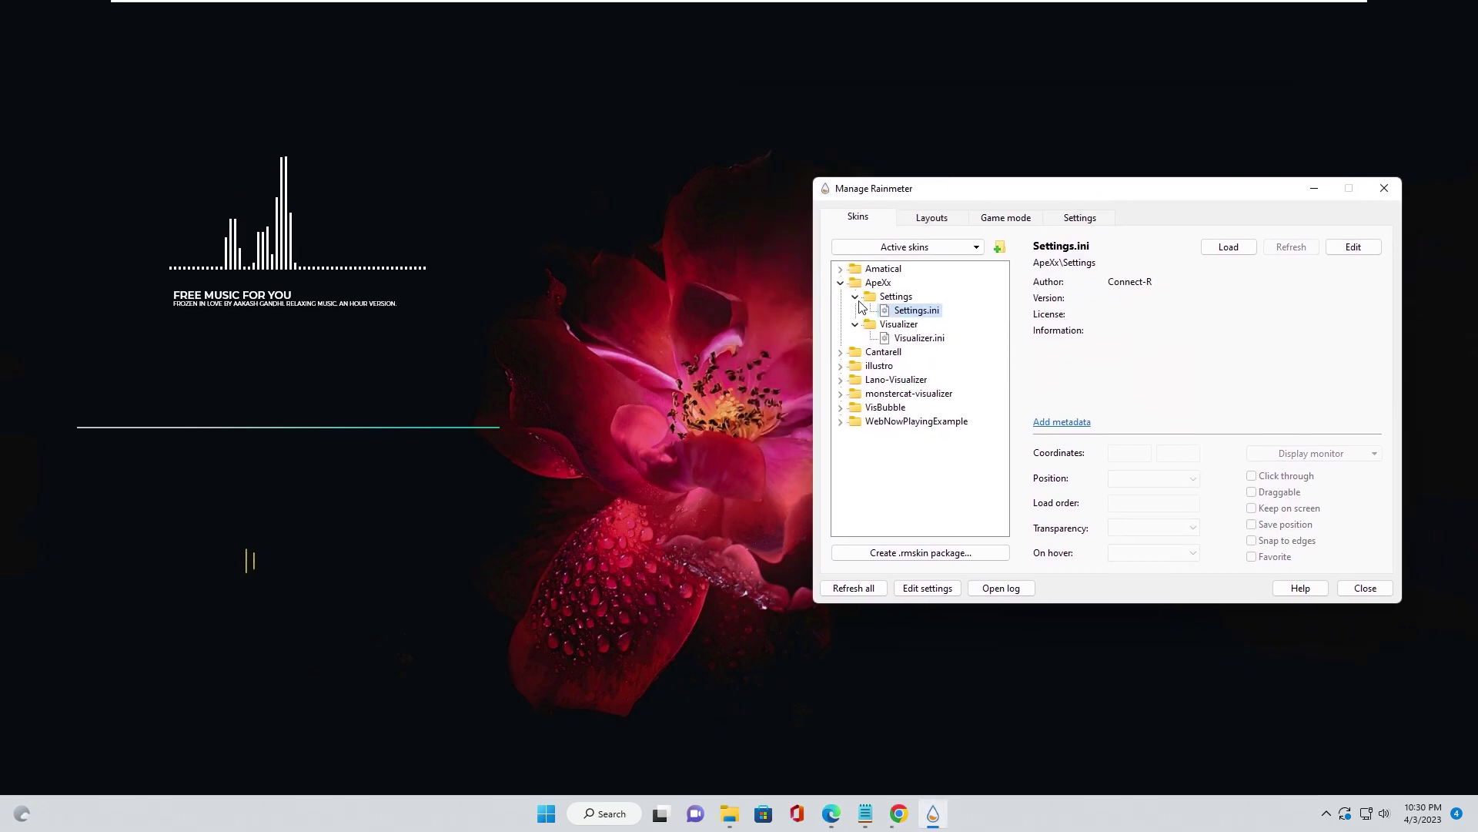
{"action": "left_click", "coordinate": [904, 342]}
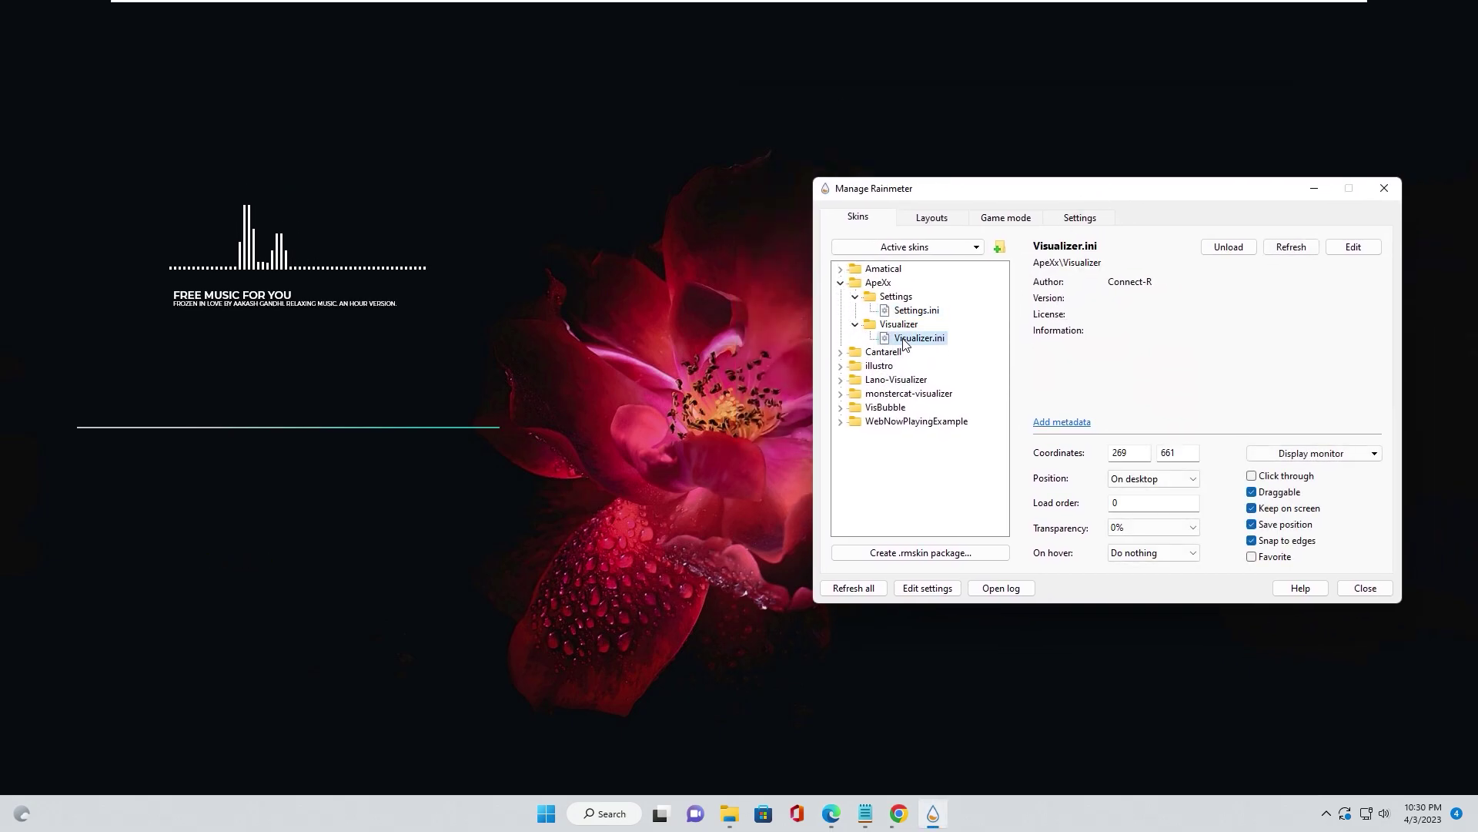
{"action": "left_click", "coordinate": [841, 283]}
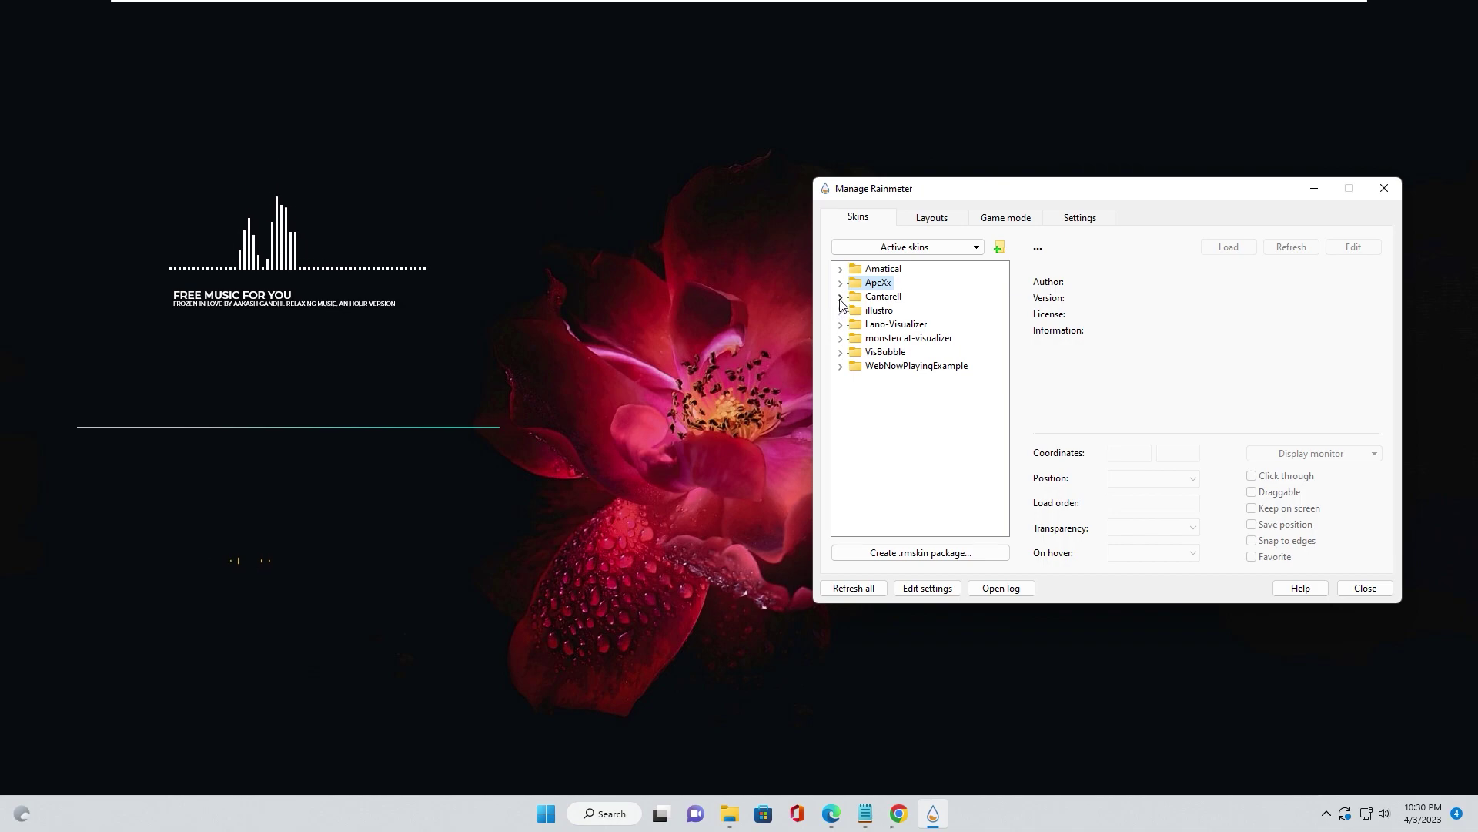
{"action": "left_click", "coordinate": [841, 297]}
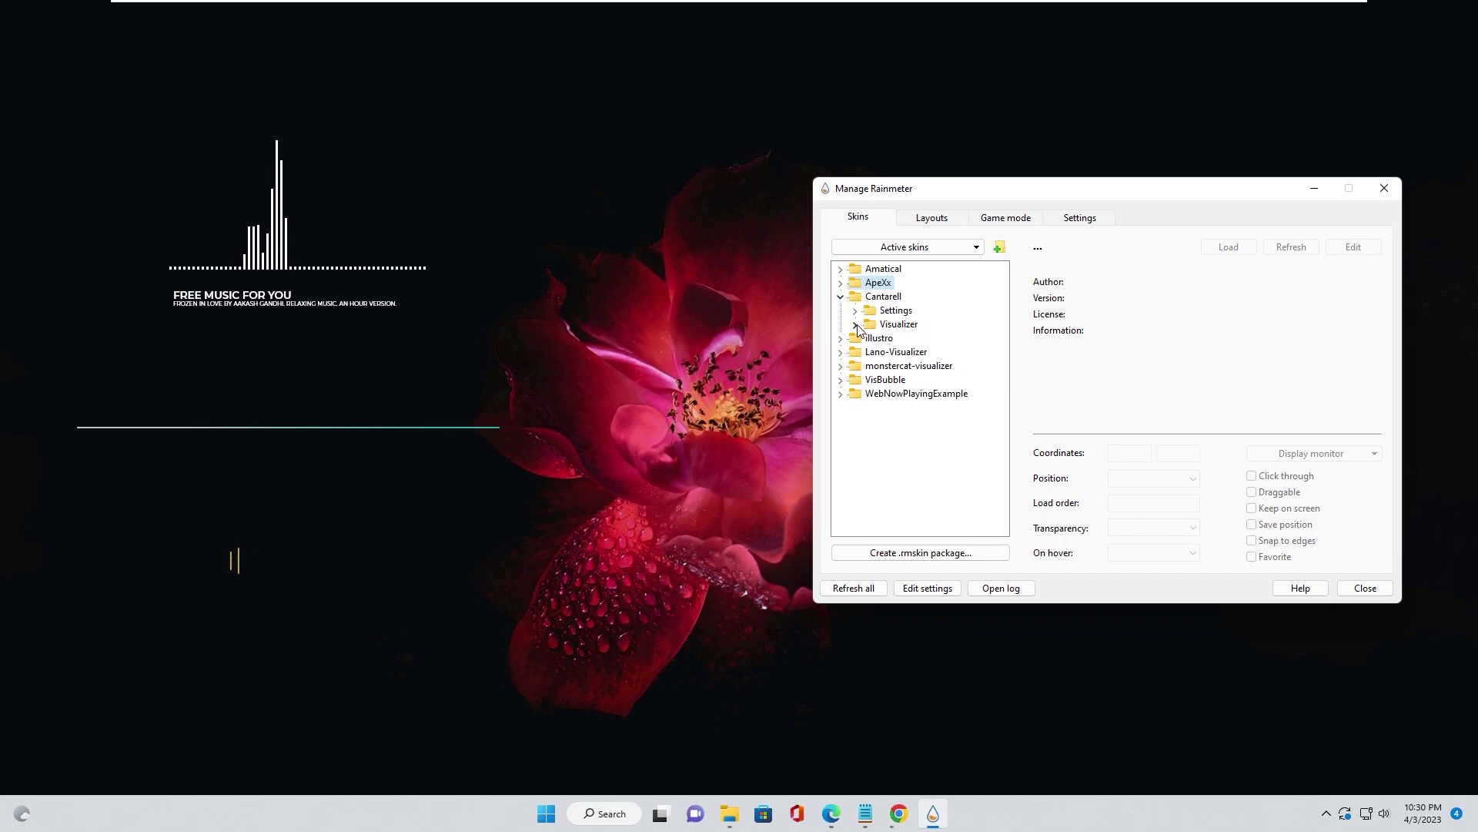
{"action": "left_click", "coordinate": [857, 325]}
{"action": "right_click", "coordinate": [910, 343]}
{"action": "left_click", "coordinate": [932, 349]}
- Set the Cantarell visualizer's position to On desktop and move it below the ApeXx visualizer, to about coordinates 98, 661
{"action": "left_click", "coordinate": [1153, 478]}
{"action": "left_click", "coordinate": [1136, 494]}
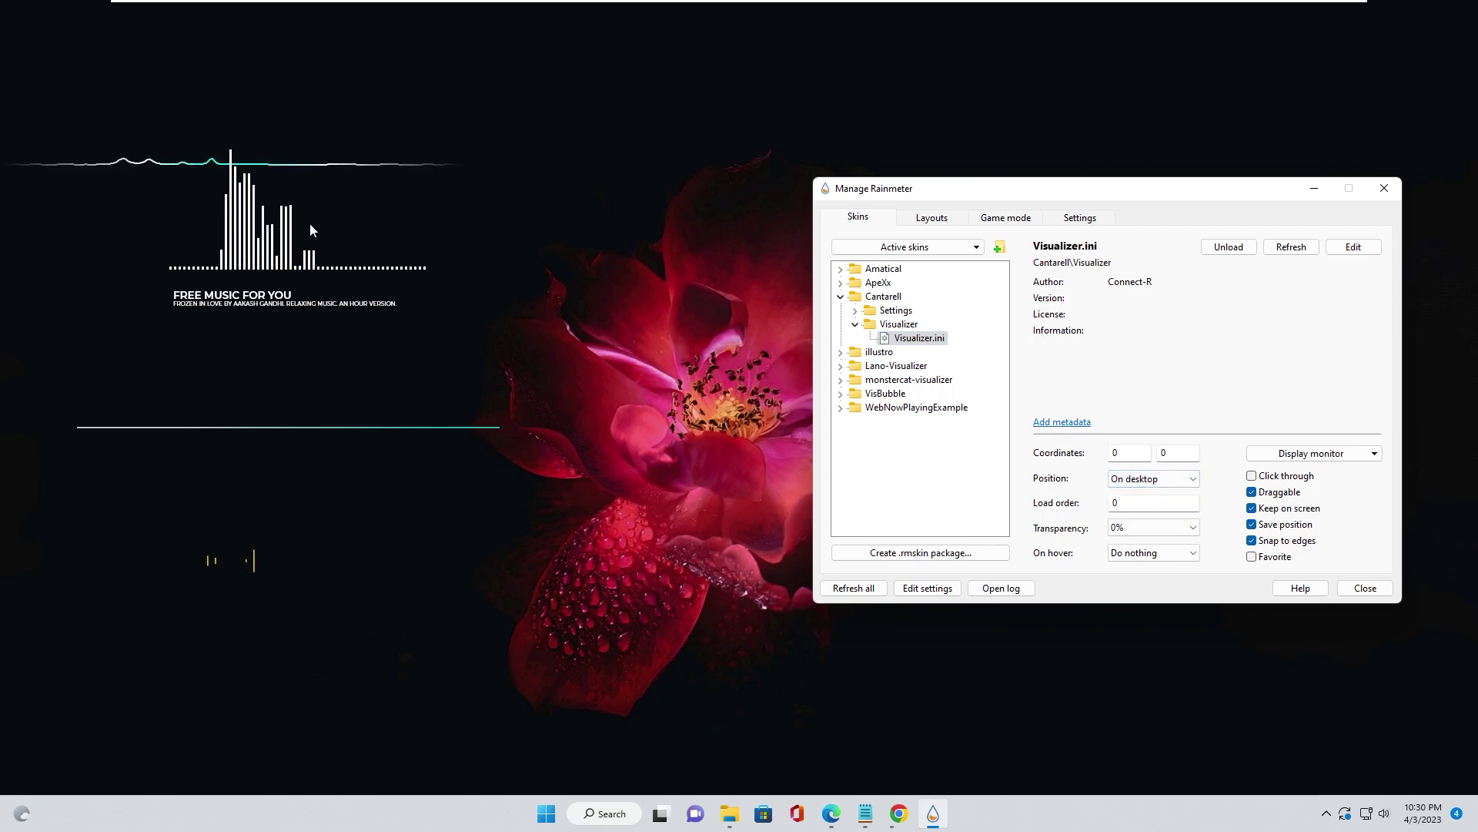
{"action": "left_click_drag", "start_coordinate": [32, 164], "coordinate": [108, 667]}
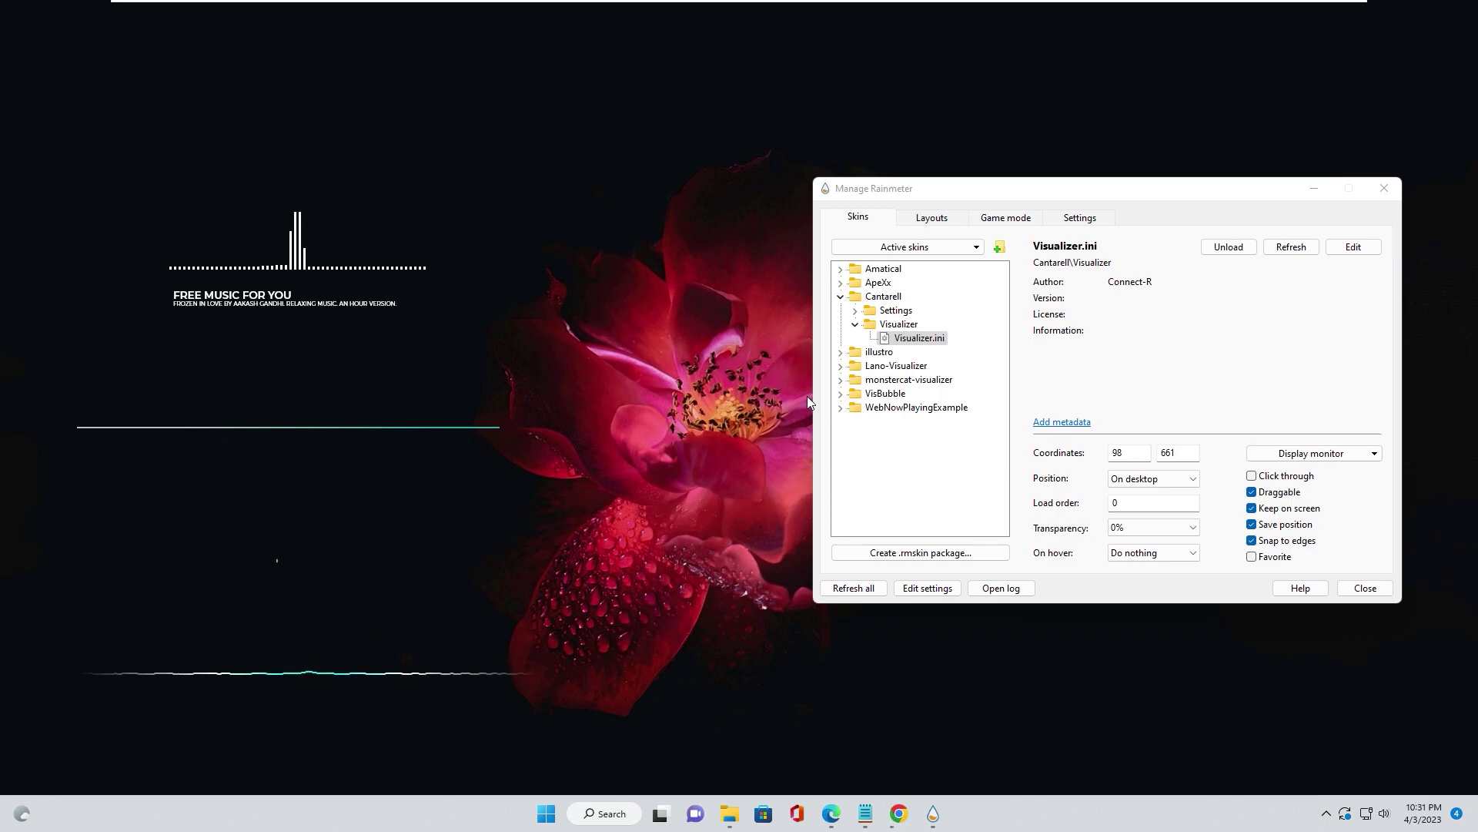
- Load the Cantarell skin's Settings.ini to view its color options, and close the settings panel
{"action": "left_click", "coordinate": [854, 310]}
{"action": "double_click", "coordinate": [917, 323]}
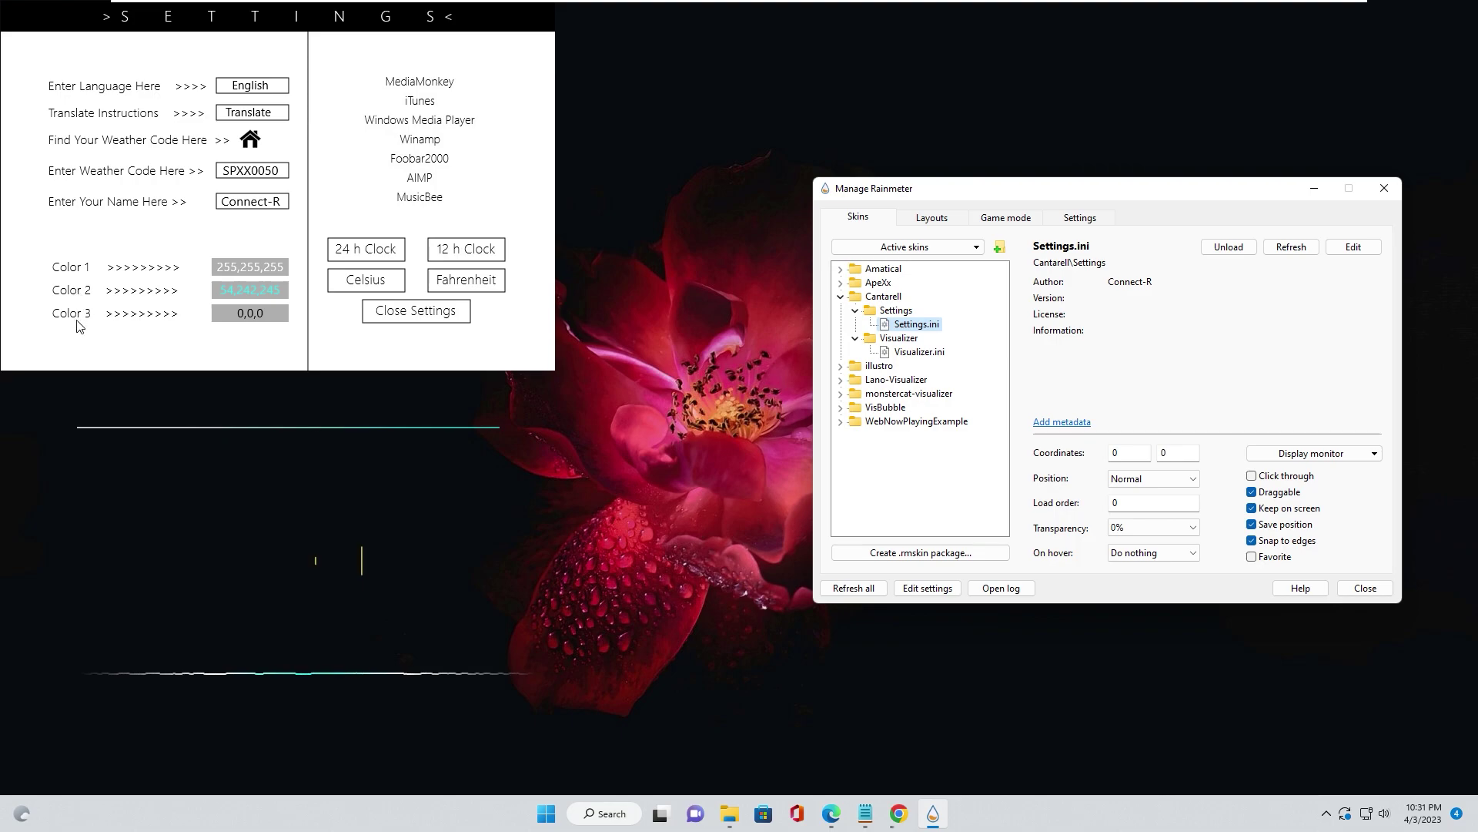
{"action": "left_click", "coordinate": [429, 319]}
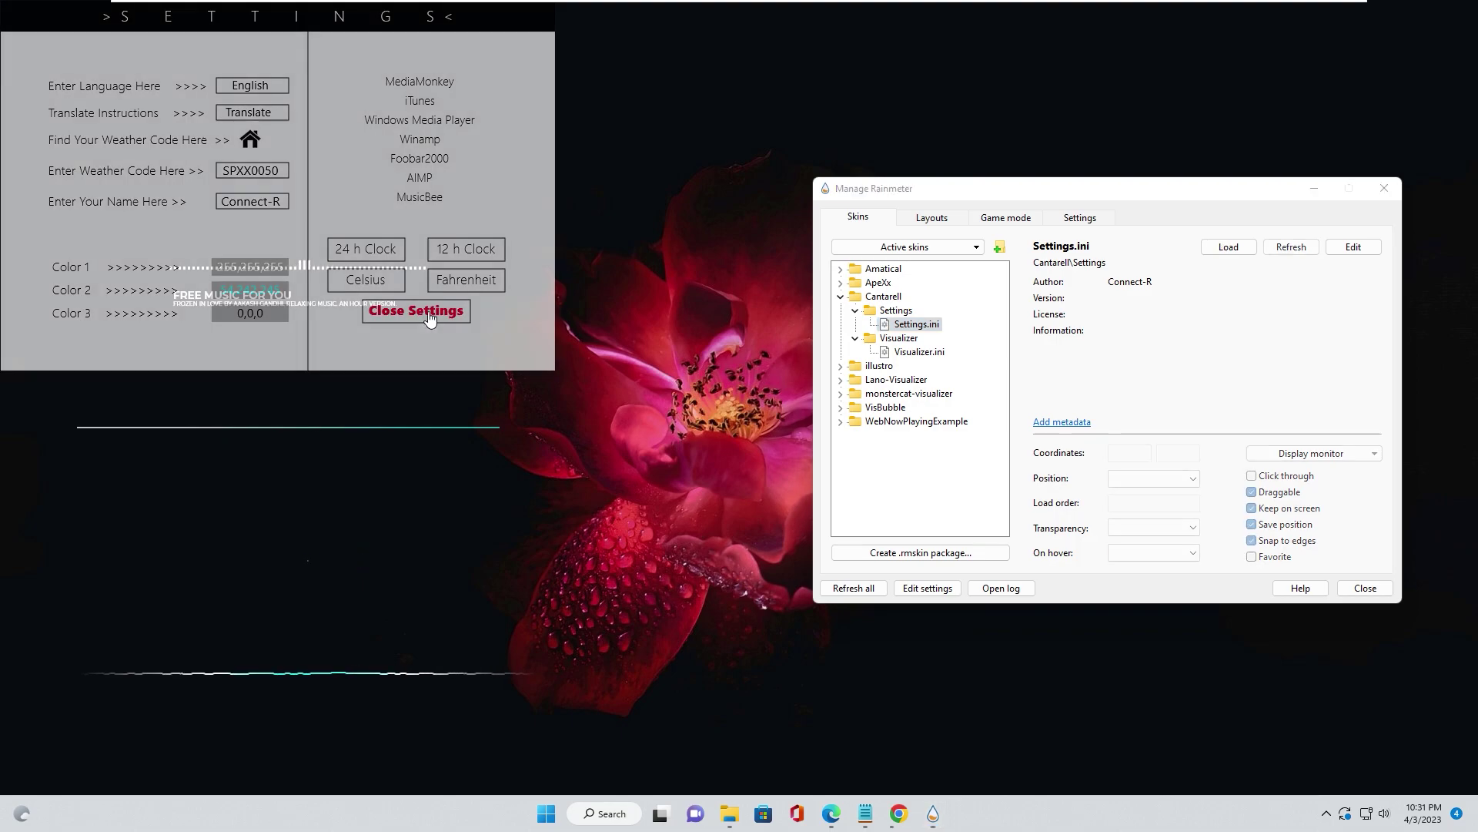
{"action": "left_click", "coordinate": [841, 297]}
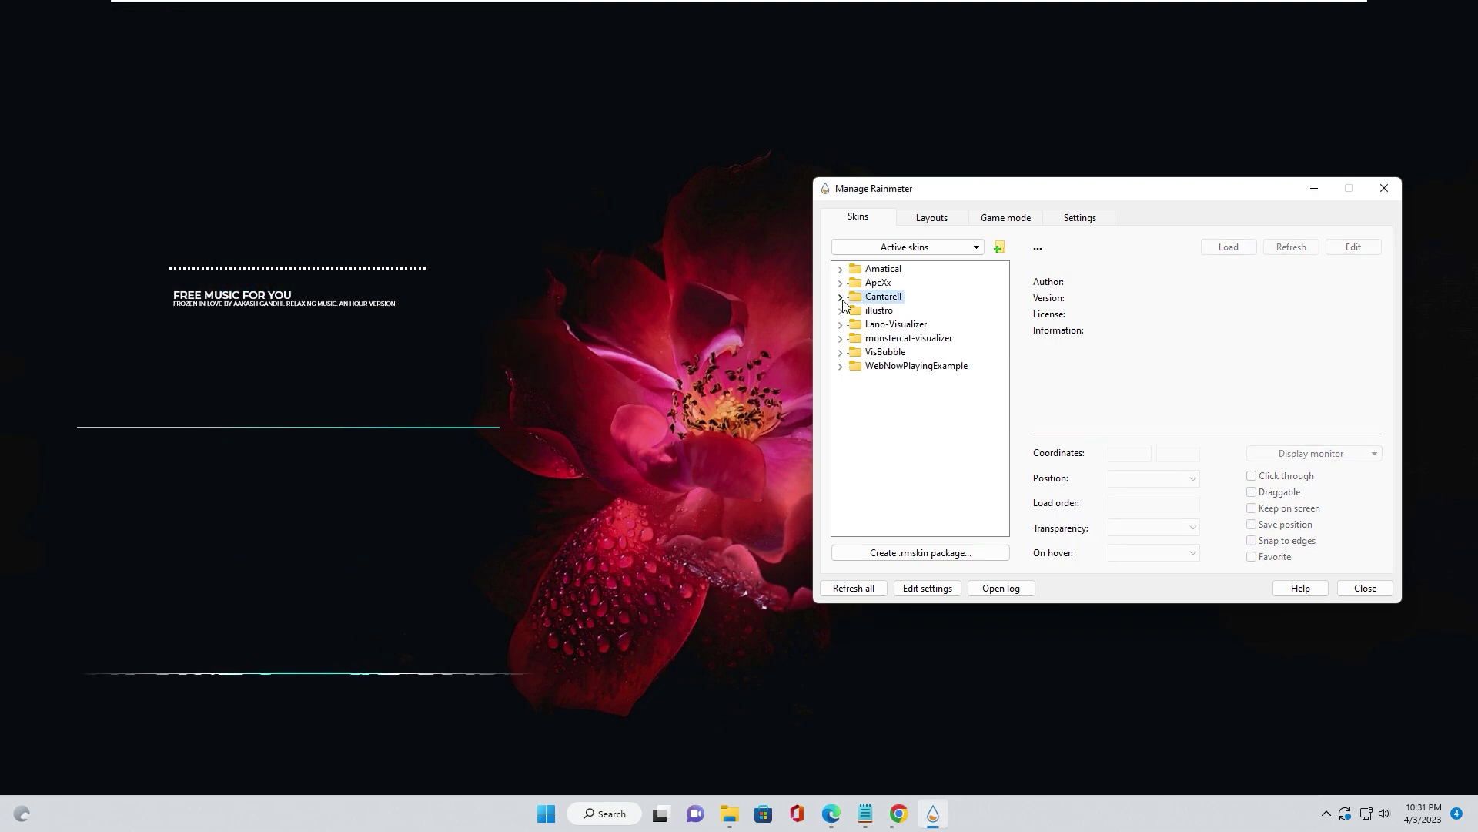
- Load visualizer.ini from the Lano-Visualizer skin
{"action": "left_click", "coordinate": [841, 325]}
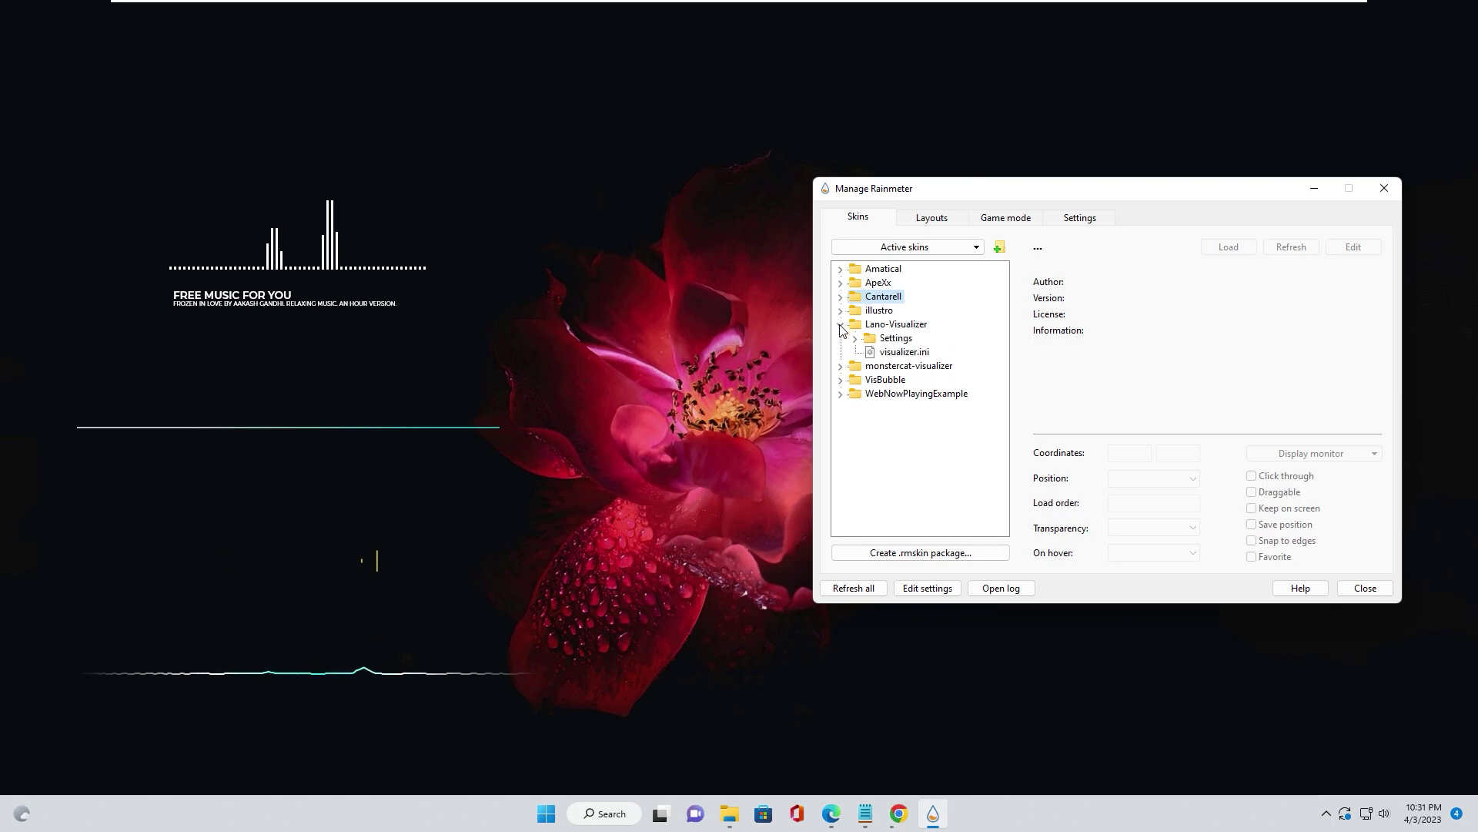
{"action": "right_click", "coordinate": [885, 352]}
{"action": "left_click", "coordinate": [905, 360]}
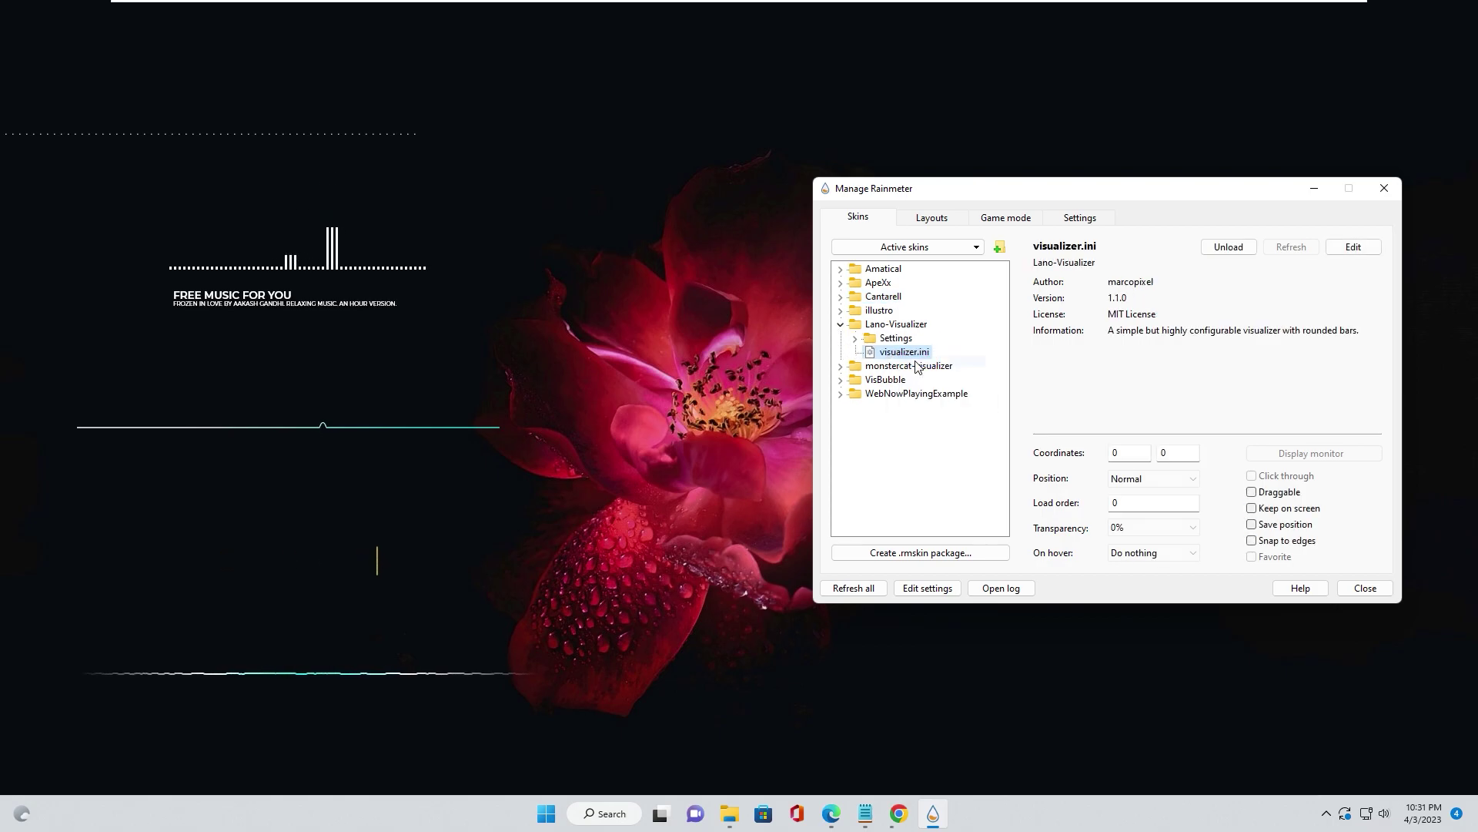
- Move the Lano visualizer across the desktop to about coordinates 1211, 174 and set its position to On desktop
{"action": "left_click_drag", "start_coordinate": [1054, 193], "coordinate": [305, 261]}
{"action": "left_click", "coordinate": [241, 121]}
{"action": "left_click_drag", "start_coordinate": [241, 121], "coordinate": [745, 244]}
{"action": "left_click_drag", "start_coordinate": [1070, 283], "coordinate": [1096, 266]}
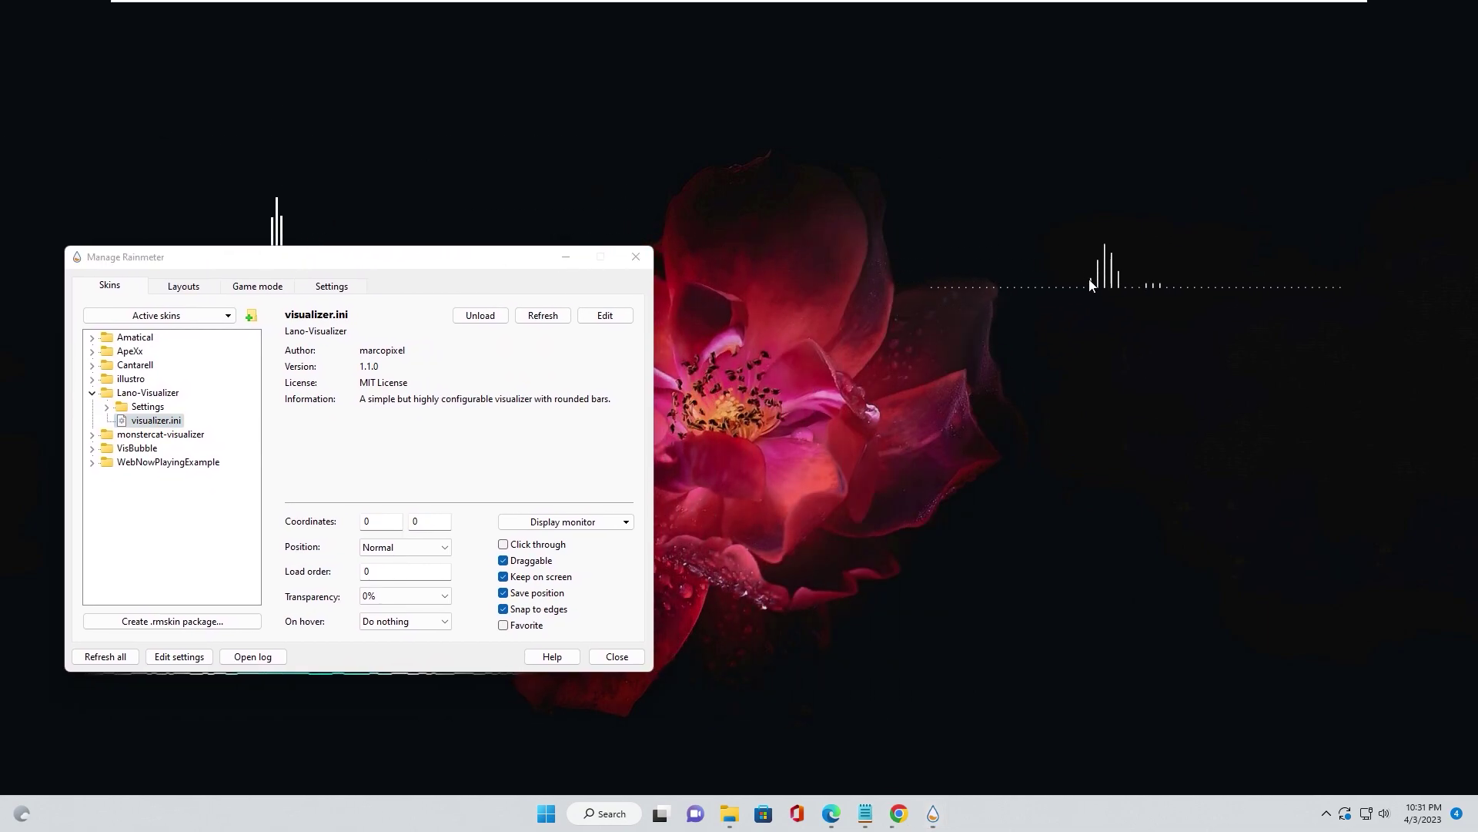
{"action": "left_click_drag", "start_coordinate": [451, 258], "coordinate": [477, 244]}
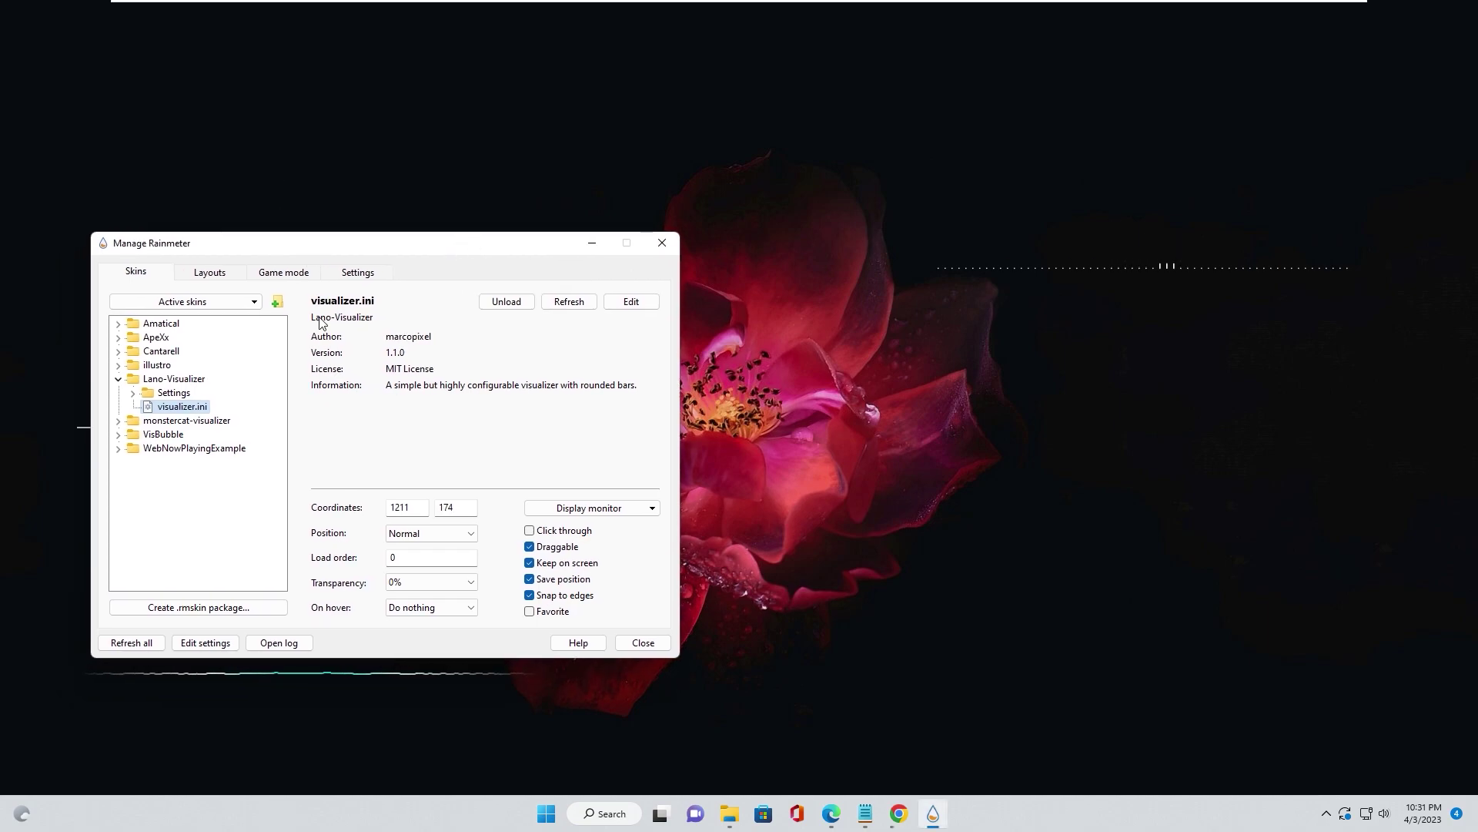
{"action": "left_click", "coordinate": [432, 533]}
{"action": "left_click", "coordinate": [420, 602]}
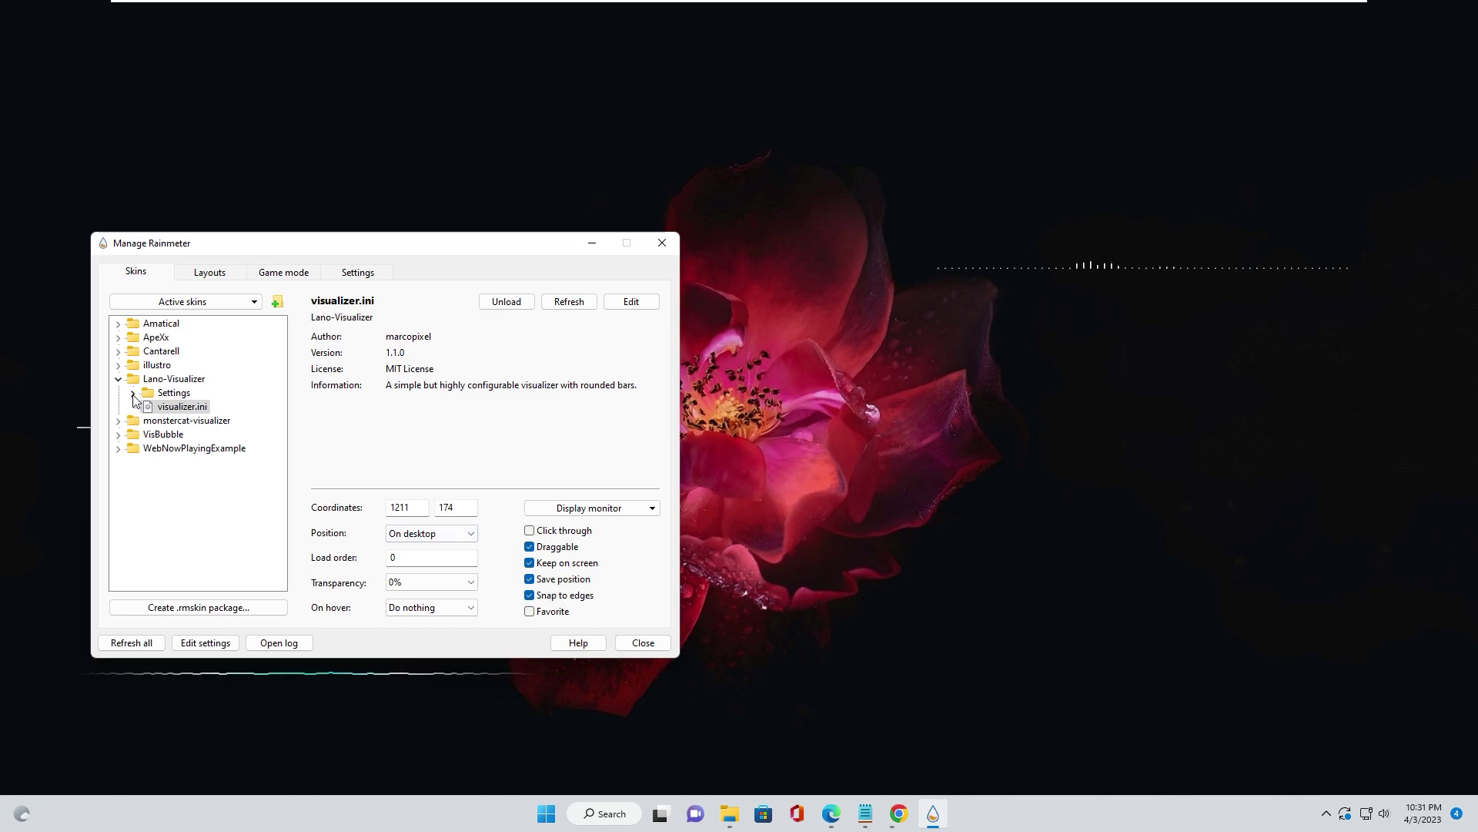
- Load general.ini from the Lano-Visualizer Settings folder to review its general options, and close the settings panel
{"action": "left_click", "coordinate": [133, 393]}
{"action": "right_click", "coordinate": [189, 421]}
{"action": "left_click", "coordinate": [202, 432]}
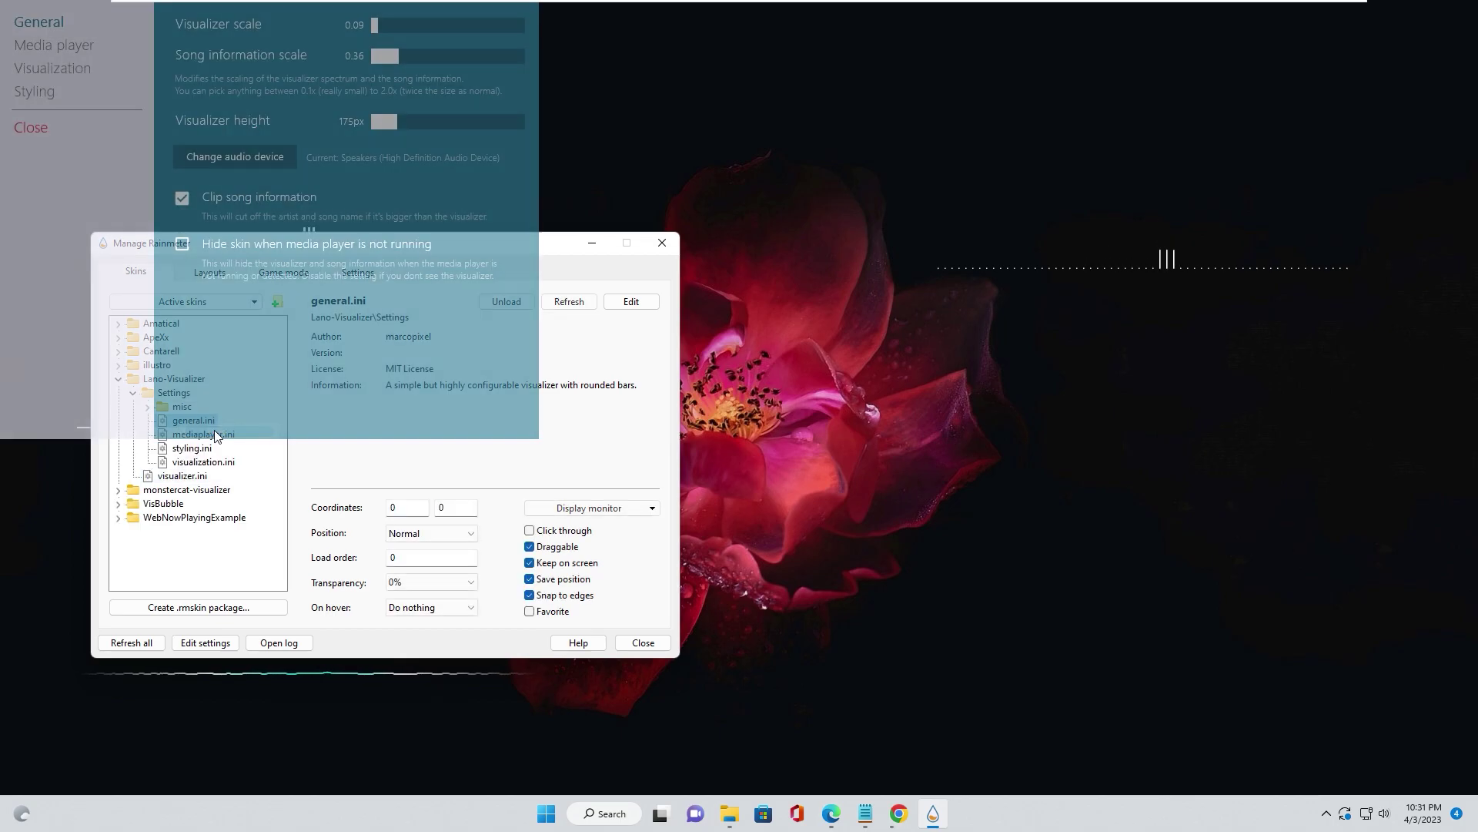
{"action": "left_click_drag", "start_coordinate": [164, 11], "coordinate": [344, 125]}
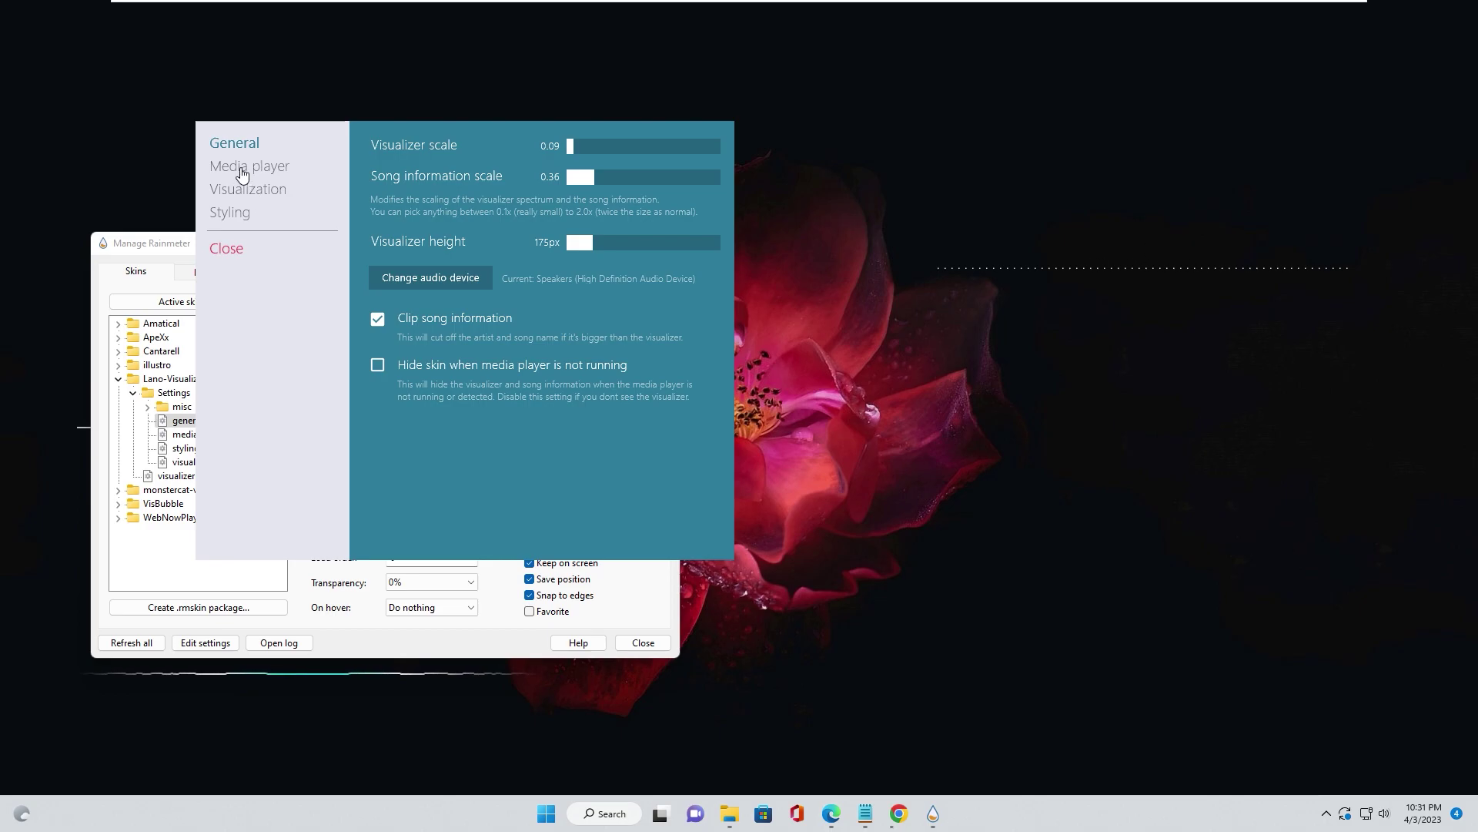
{"action": "left_click", "coordinate": [228, 251]}
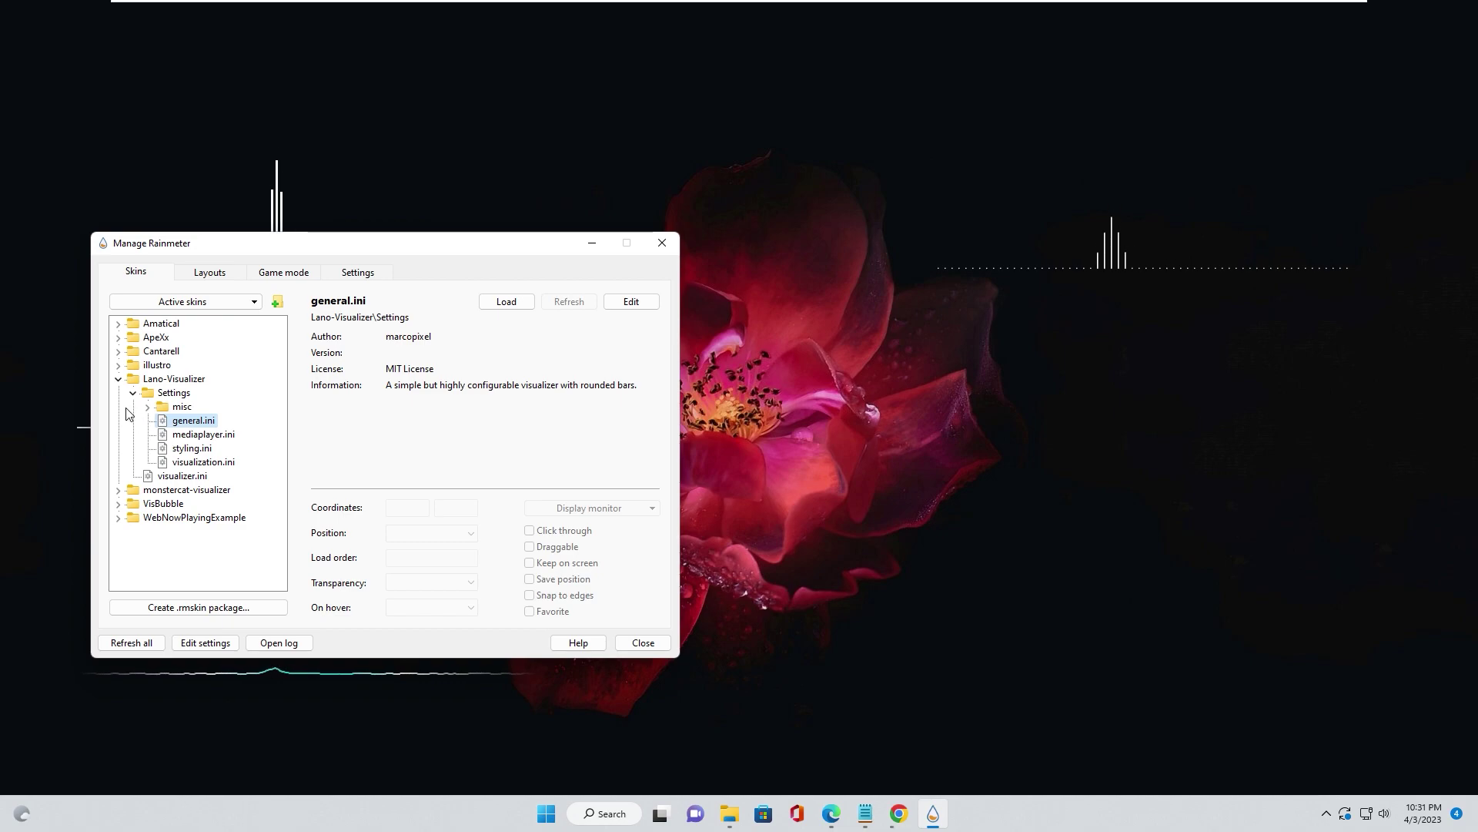
{"action": "left_click", "coordinate": [167, 477]}
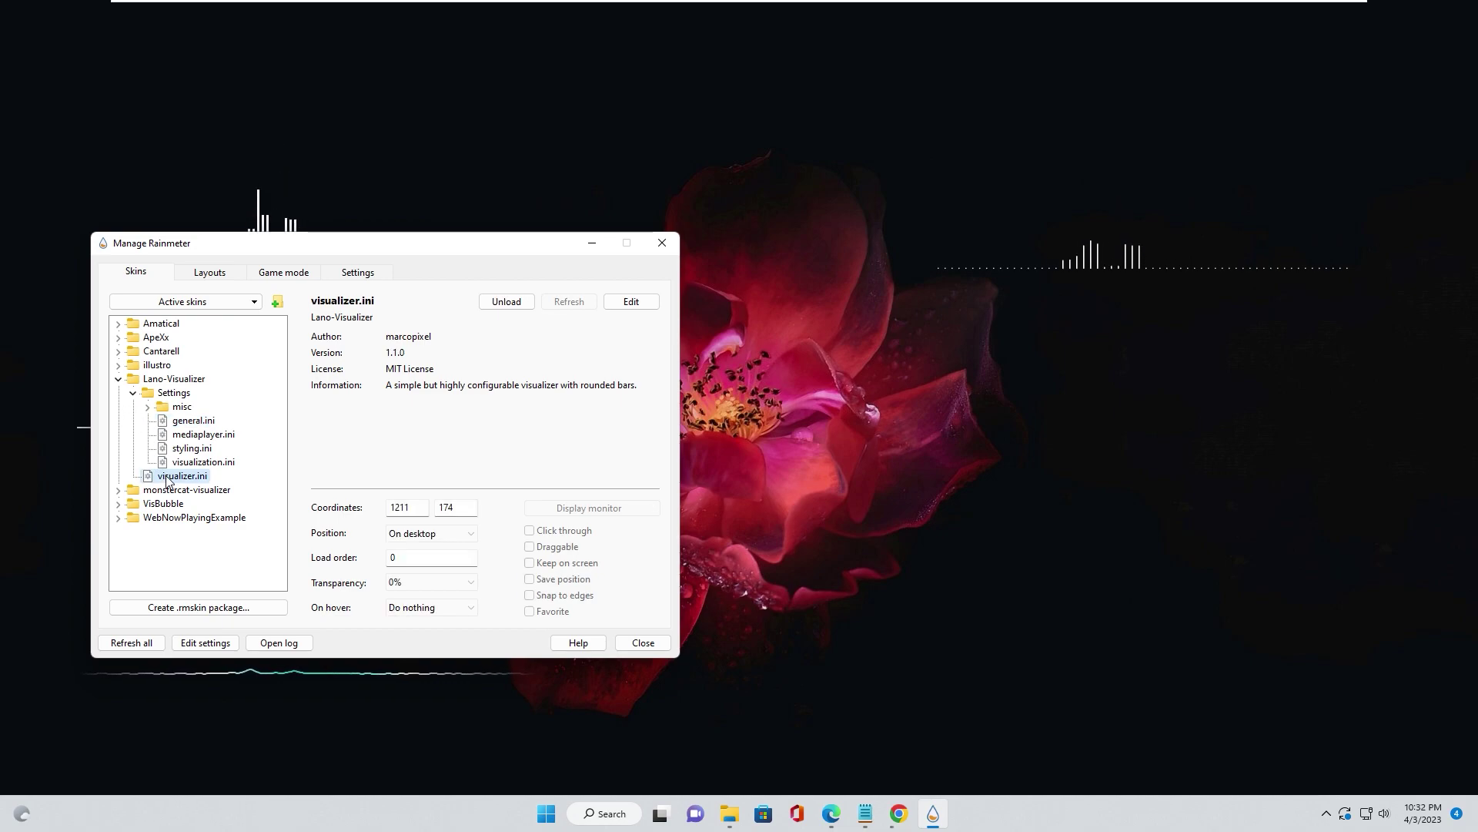
{"action": "left_click", "coordinate": [119, 380]}
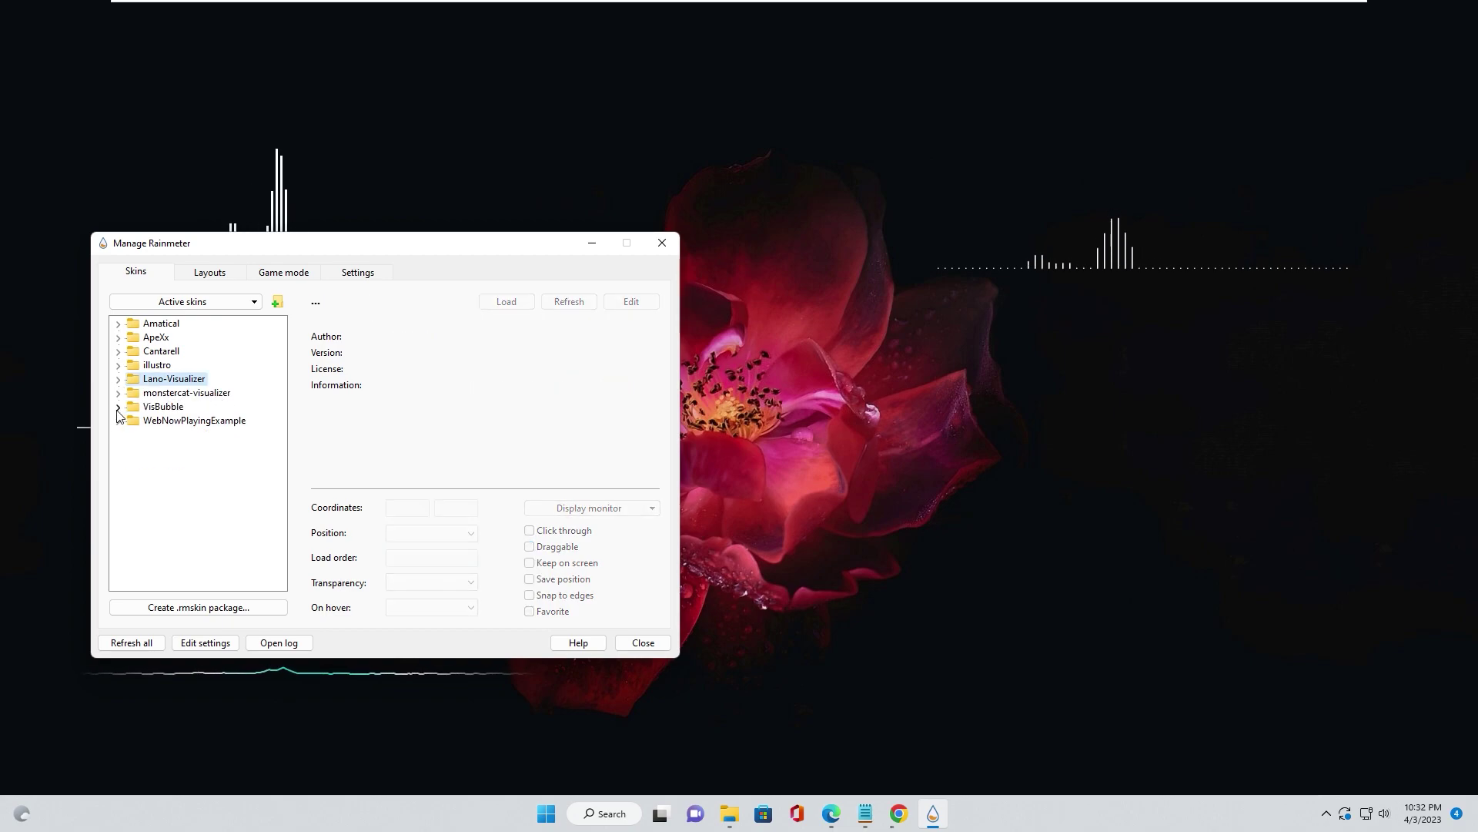
- Load BarExtrude.ini from the VisBubble skin
{"action": "left_click", "coordinate": [118, 408]}
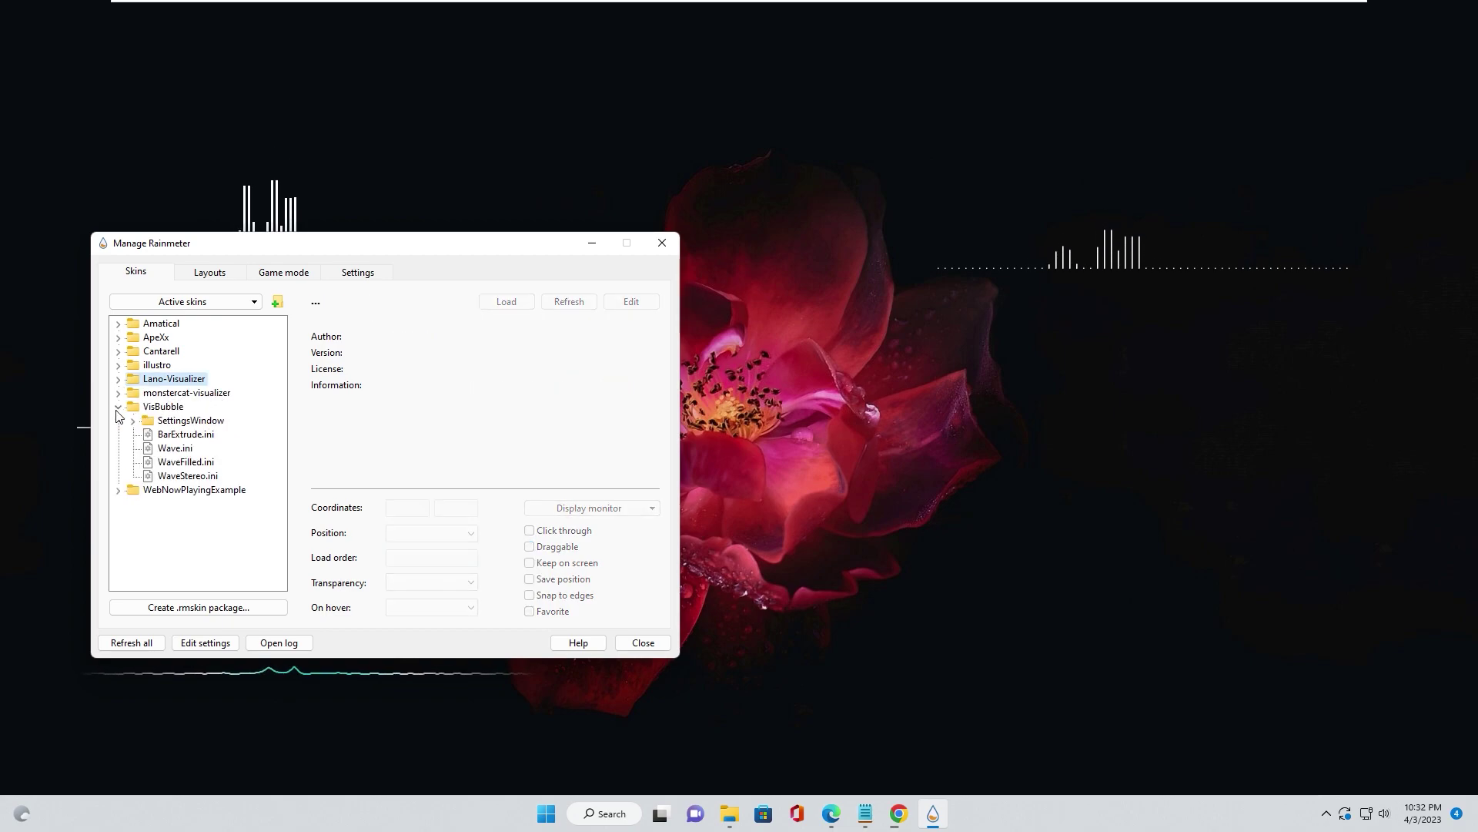
{"action": "right_click", "coordinate": [166, 438]}
{"action": "left_click", "coordinate": [191, 448]}
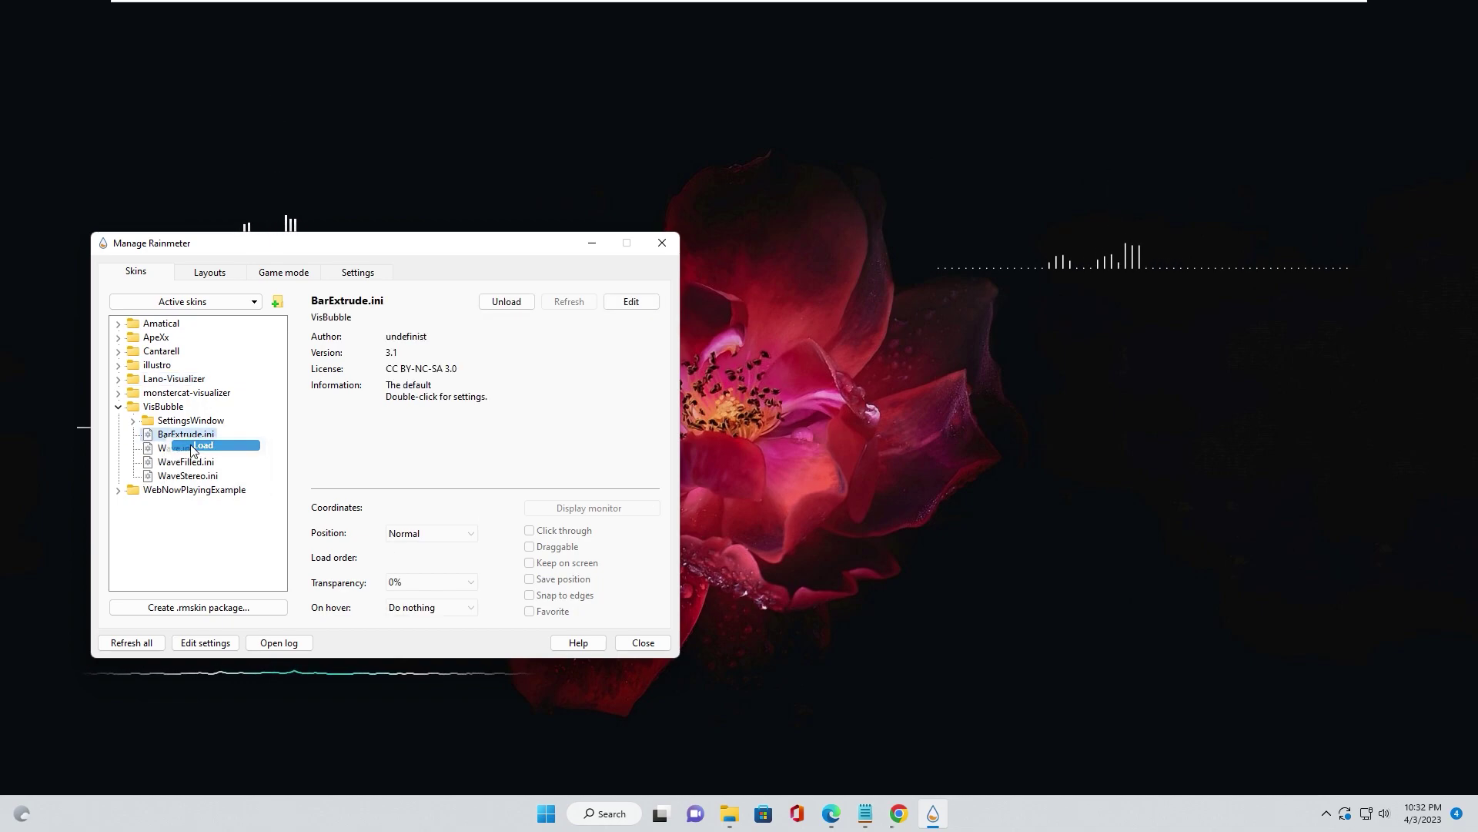
- Move the circular VisBubble visualizer below the Lano visualizer, to about coordinates 1253, 375, and set its position to On desktop
{"action": "left_click_drag", "start_coordinate": [89, 146], "coordinate": [1055, 437]}
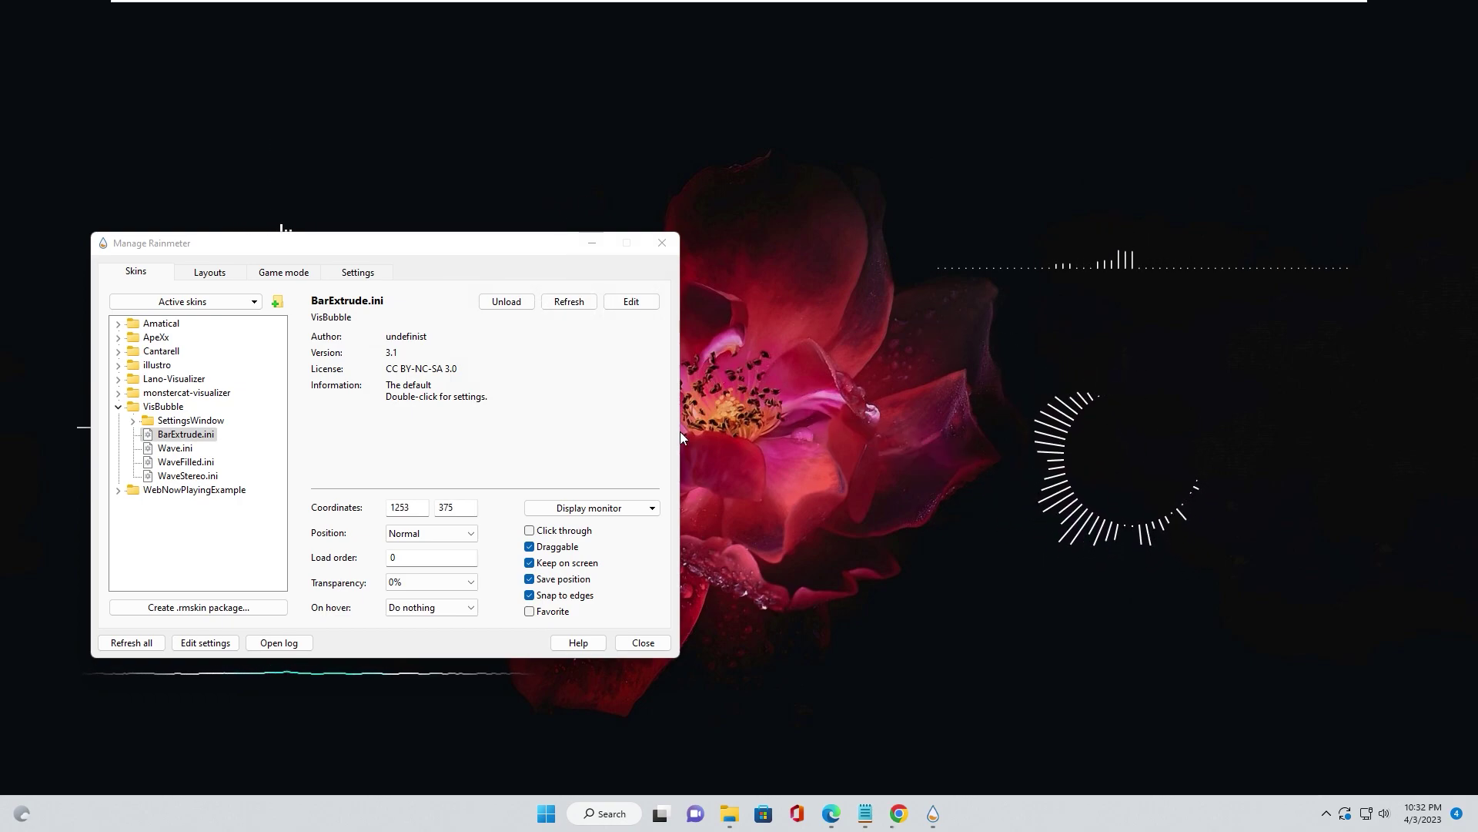
{"action": "left_click", "coordinate": [390, 539]}
{"action": "left_click", "coordinate": [393, 548]}
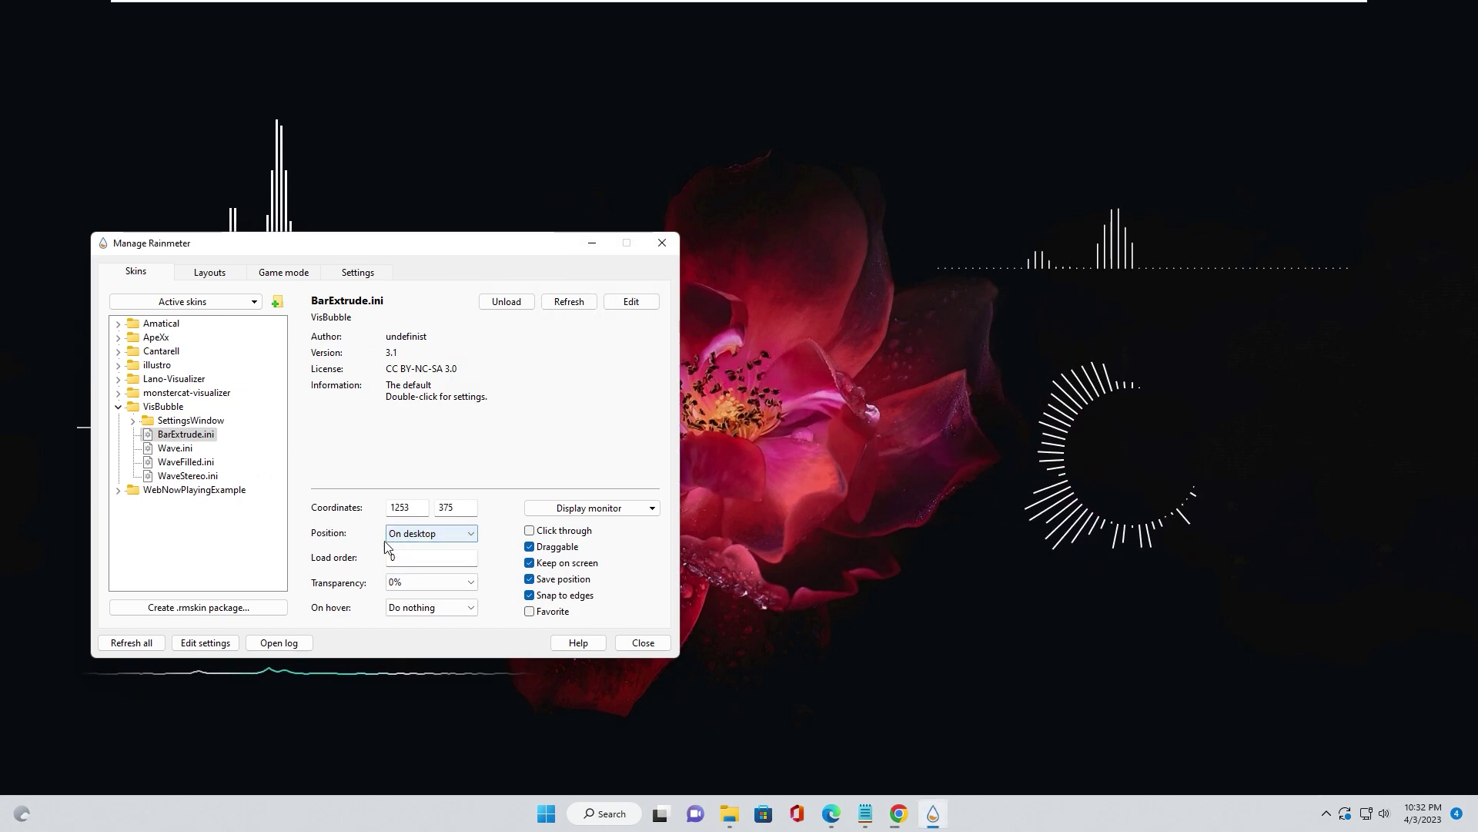
- Try the VisBubble variants Wave.ini, WaveFilled.ini and WaveStereo.ini in turn, and switch back to BarExtrude.ini
{"action": "right_click", "coordinate": [167, 452]}
{"action": "left_click", "coordinate": [192, 462]}
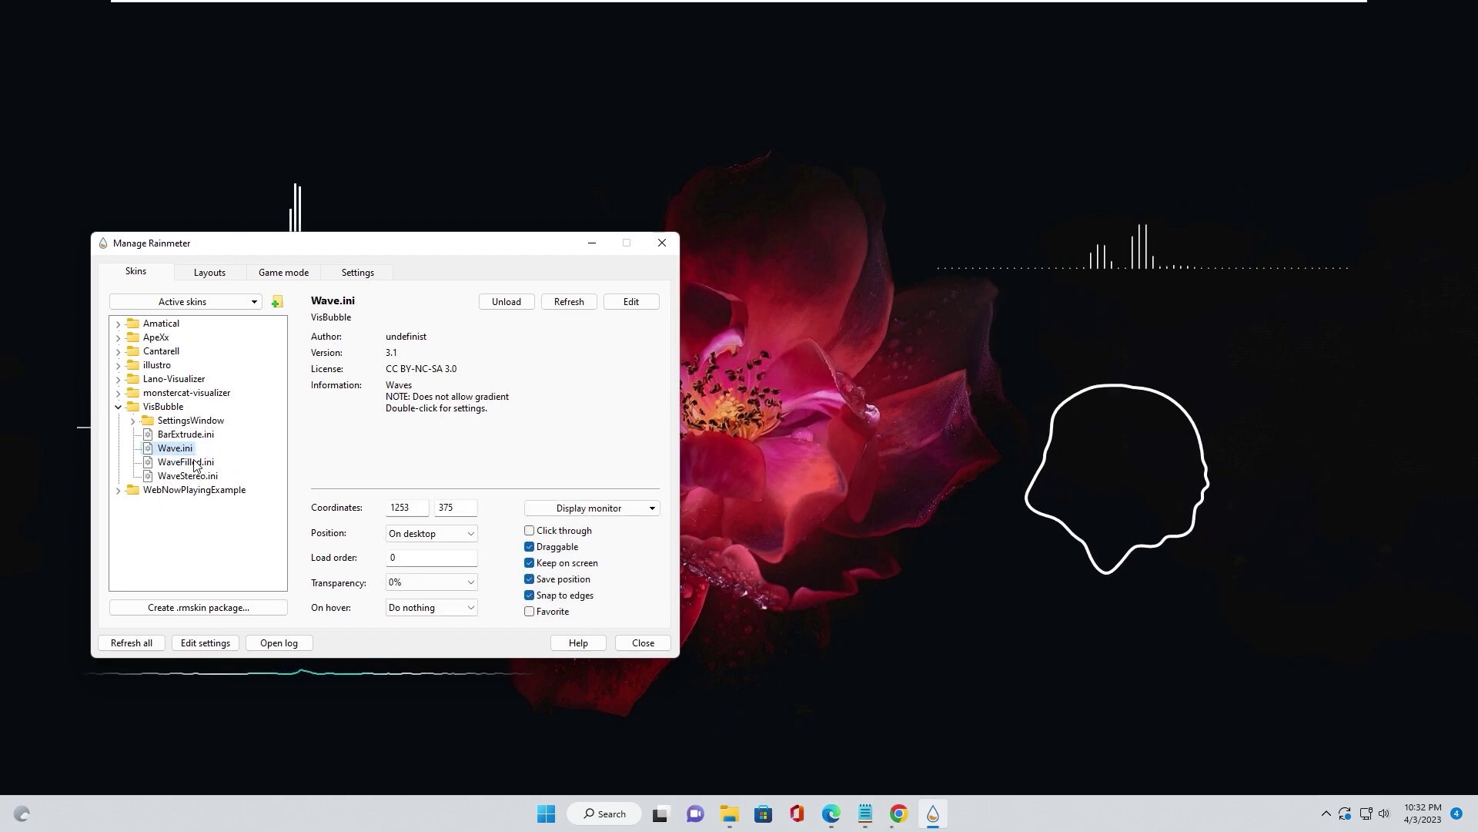
{"action": "right_click", "coordinate": [171, 464]}
{"action": "left_click", "coordinate": [192, 476]}
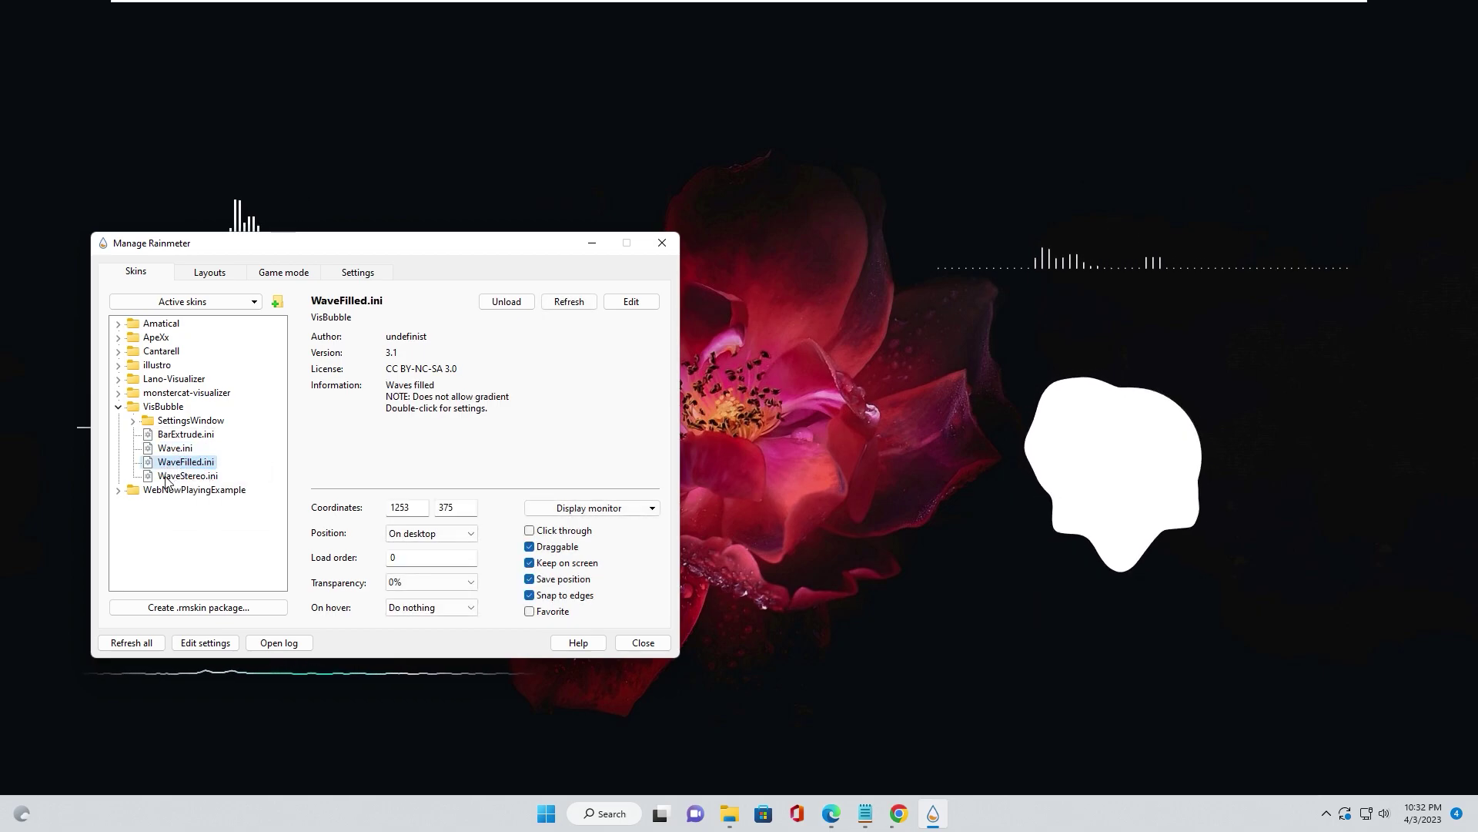
{"action": "right_click", "coordinate": [167, 479]}
{"action": "left_click", "coordinate": [199, 493]}
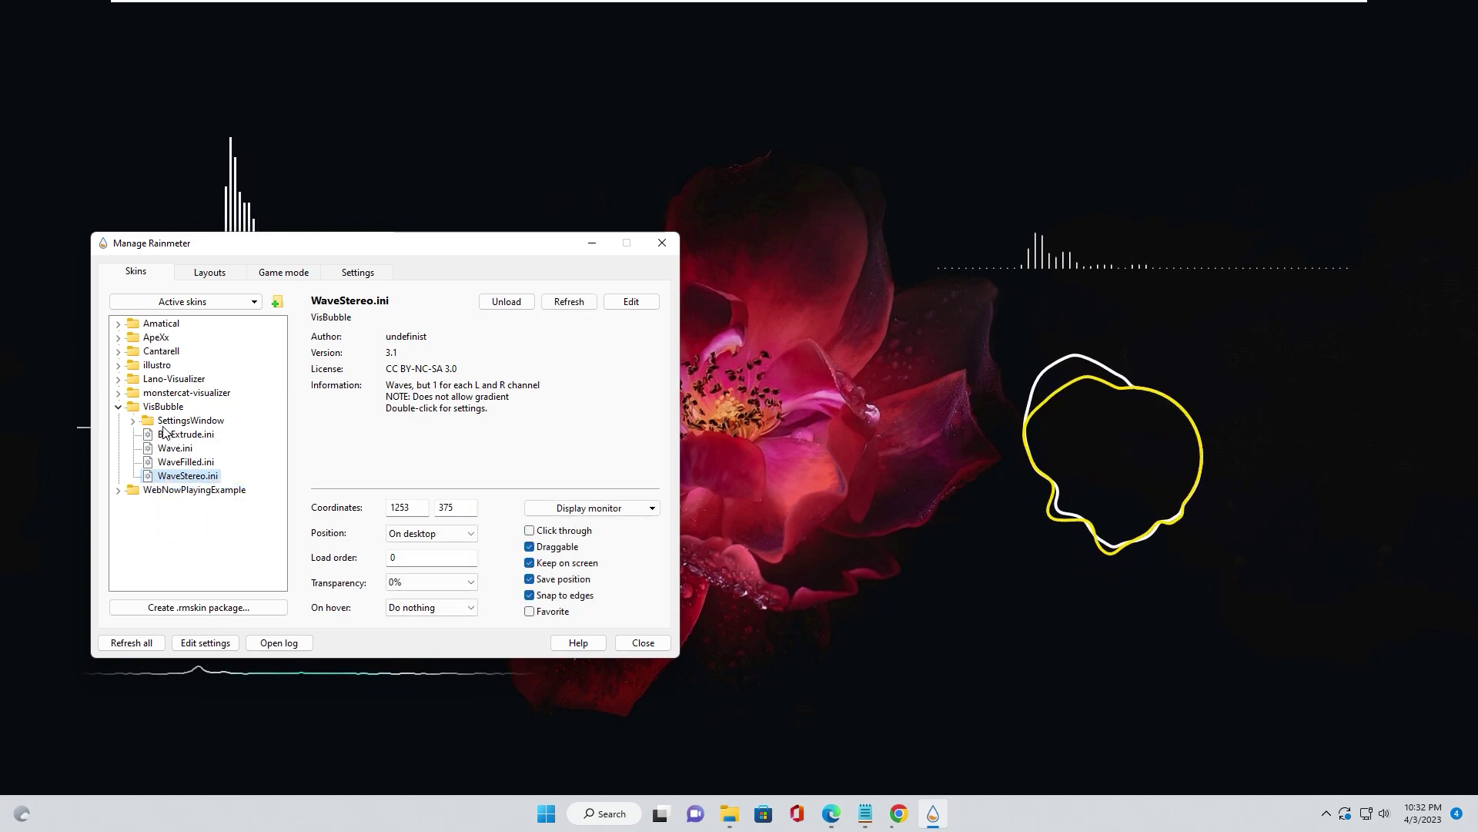
{"action": "right_click", "coordinate": [165, 436]}
{"action": "left_click", "coordinate": [196, 445]}
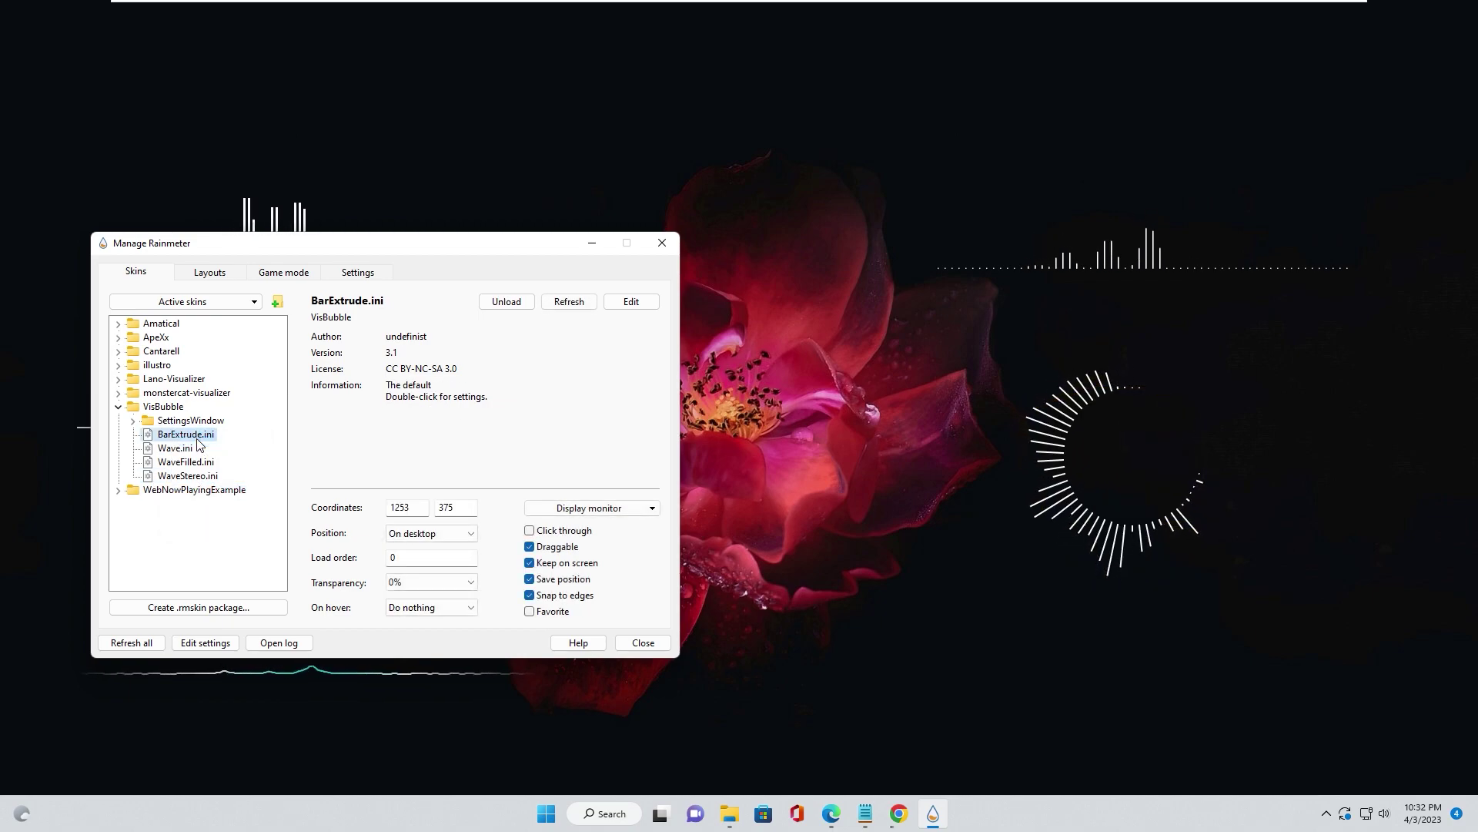
- Load SettingsWindow.ini from the VisBubble SettingsWindow folder to review its display options, close the settings panel and collapse the VisBubble folder
{"action": "left_click", "coordinate": [132, 422]}
{"action": "right_click", "coordinate": [183, 476]}
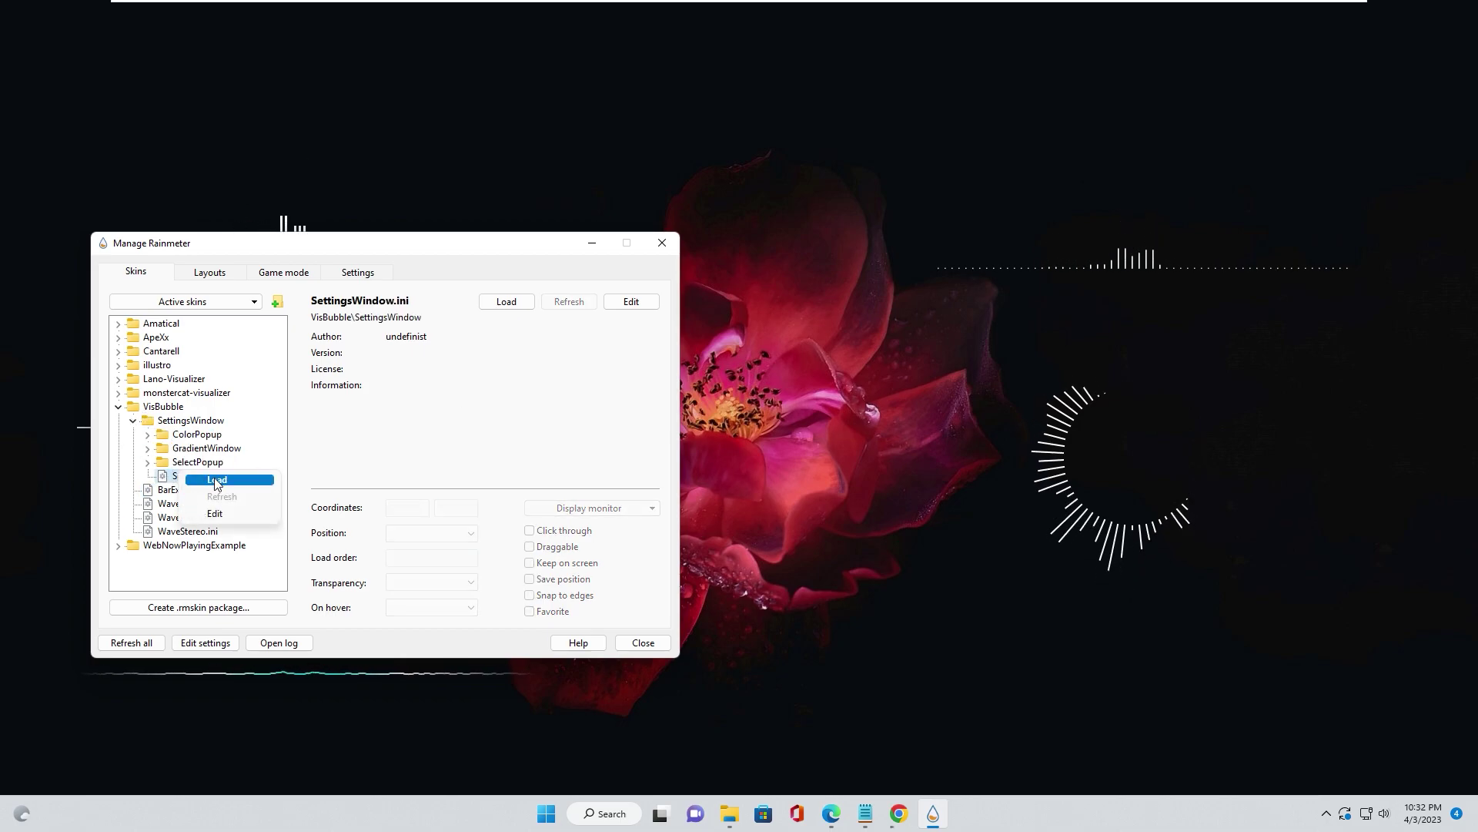
{"action": "left_click", "coordinate": [215, 481]}
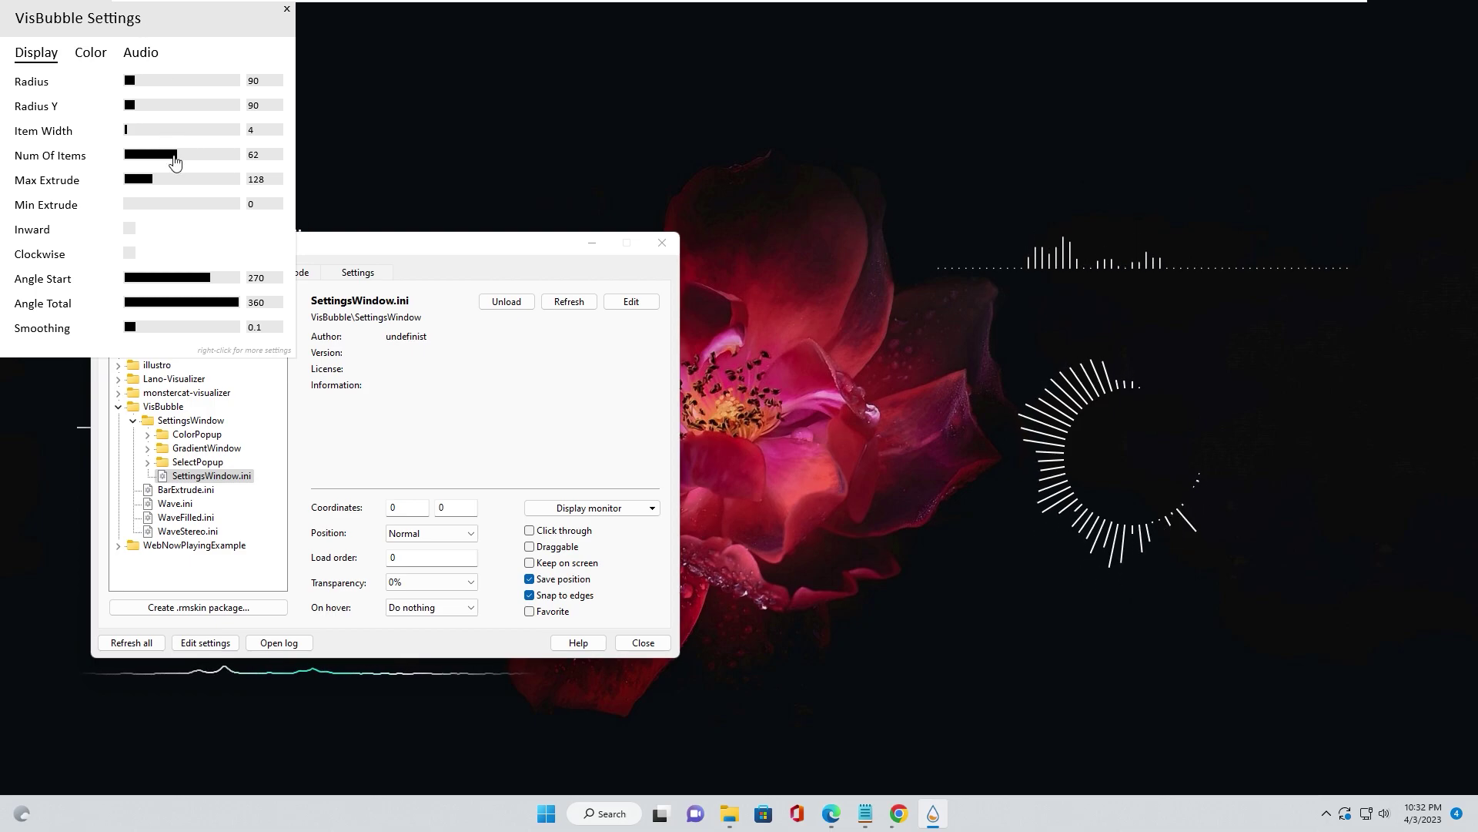
{"action": "left_click", "coordinate": [261, 158]}
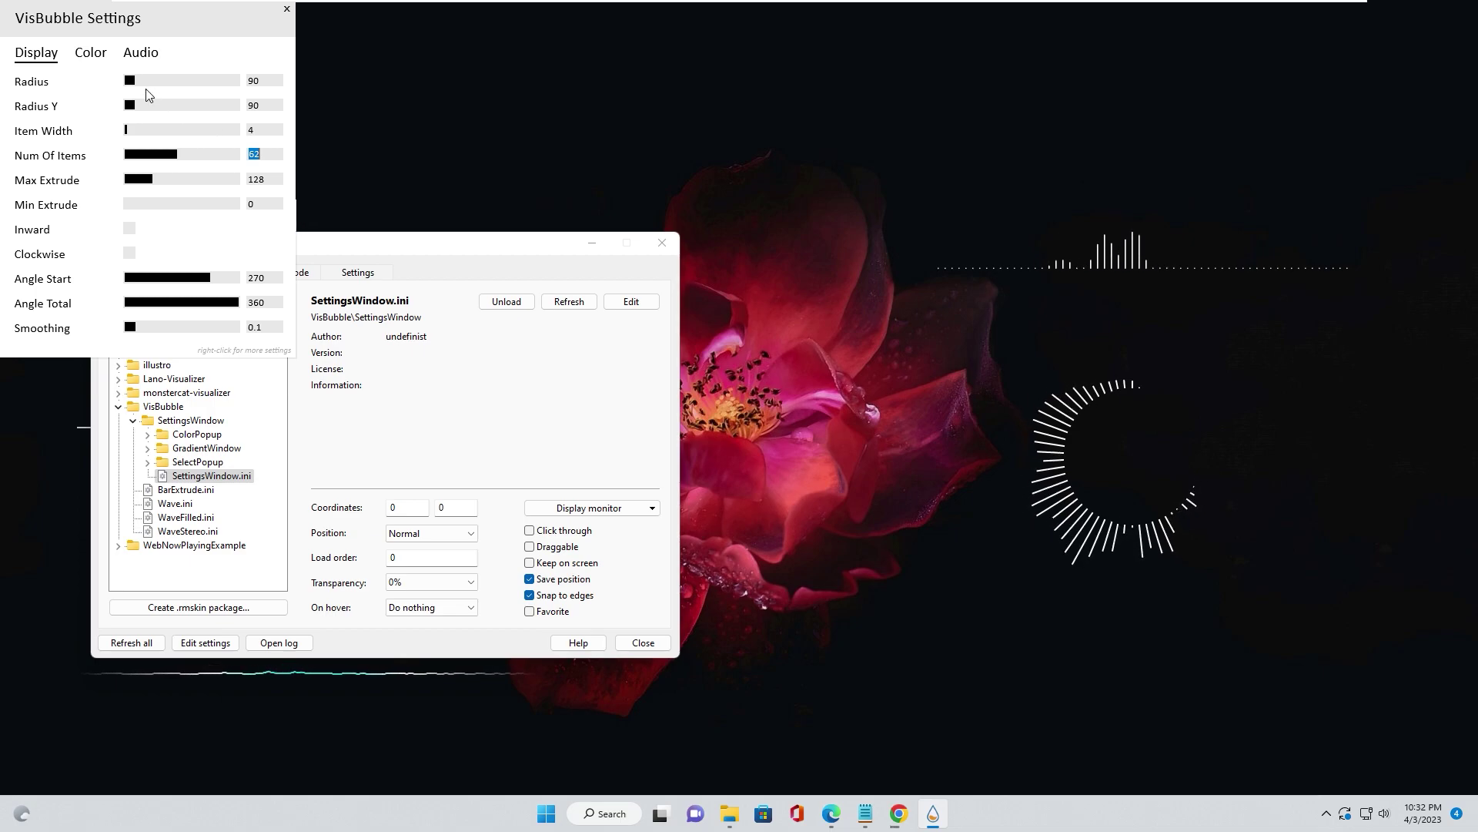
{"action": "left_click", "coordinate": [86, 56]}
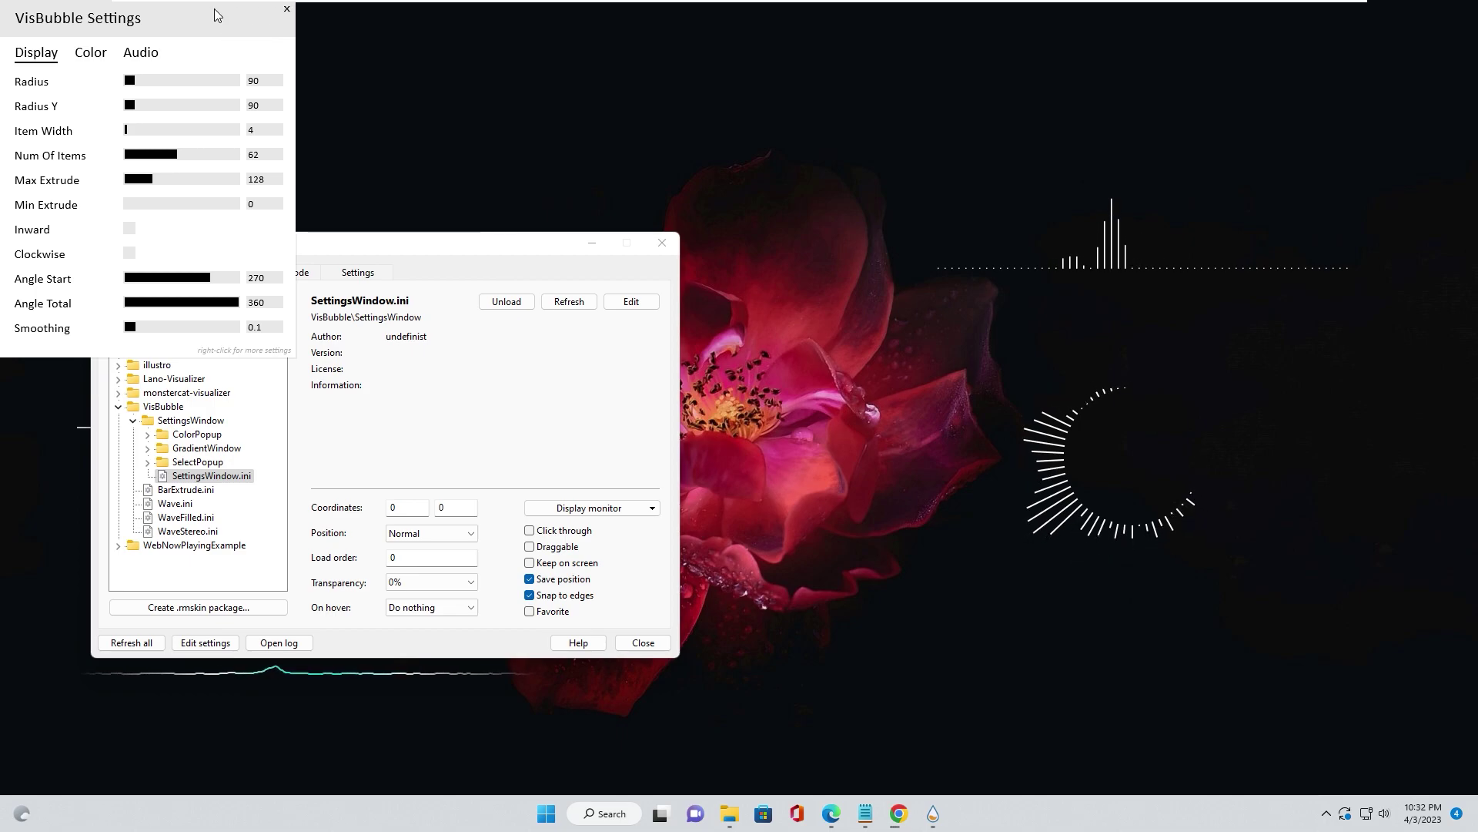
{"action": "left_click", "coordinate": [286, 9]}
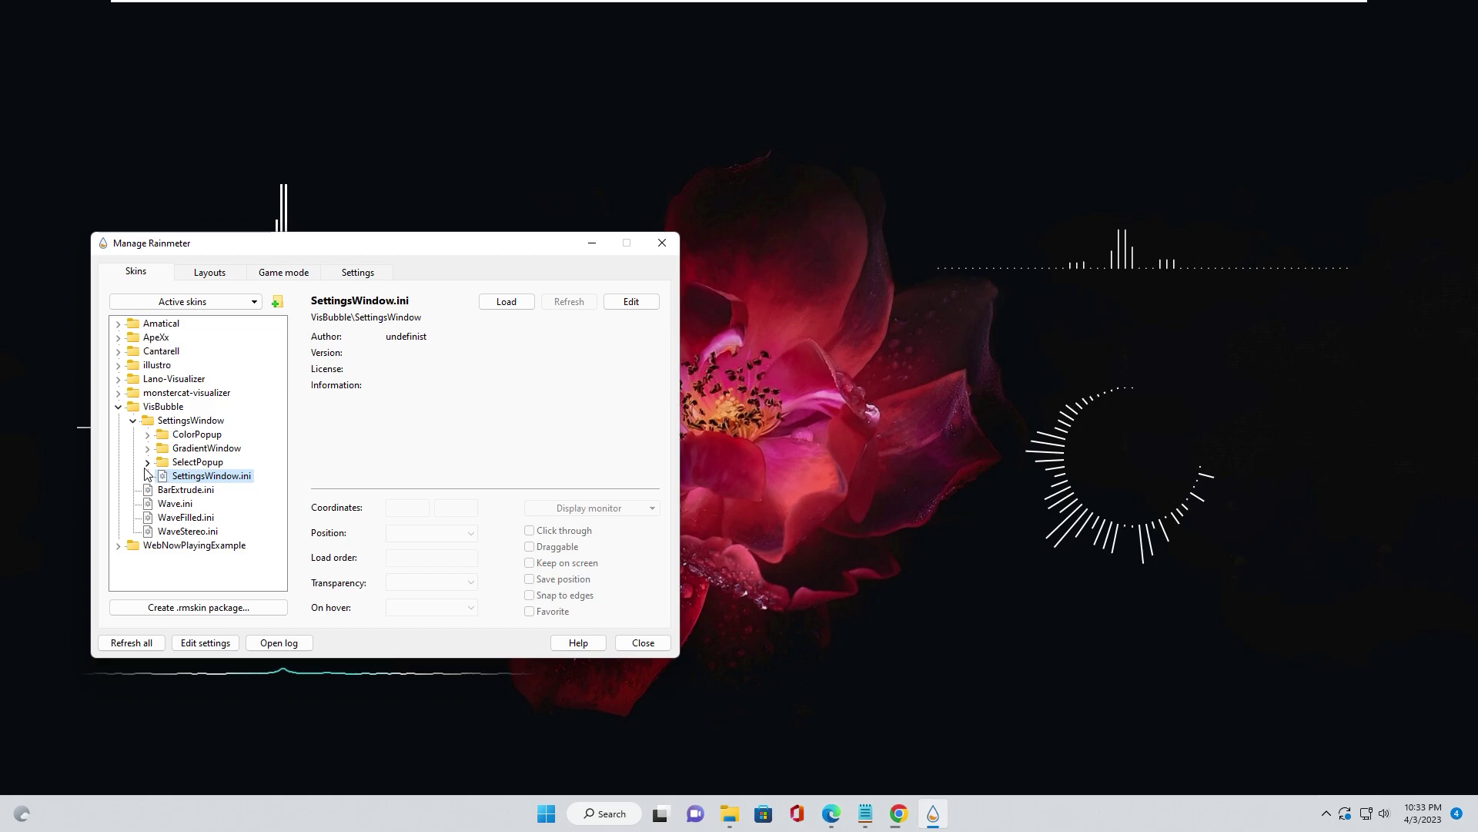
{"action": "left_click", "coordinate": [120, 409]}
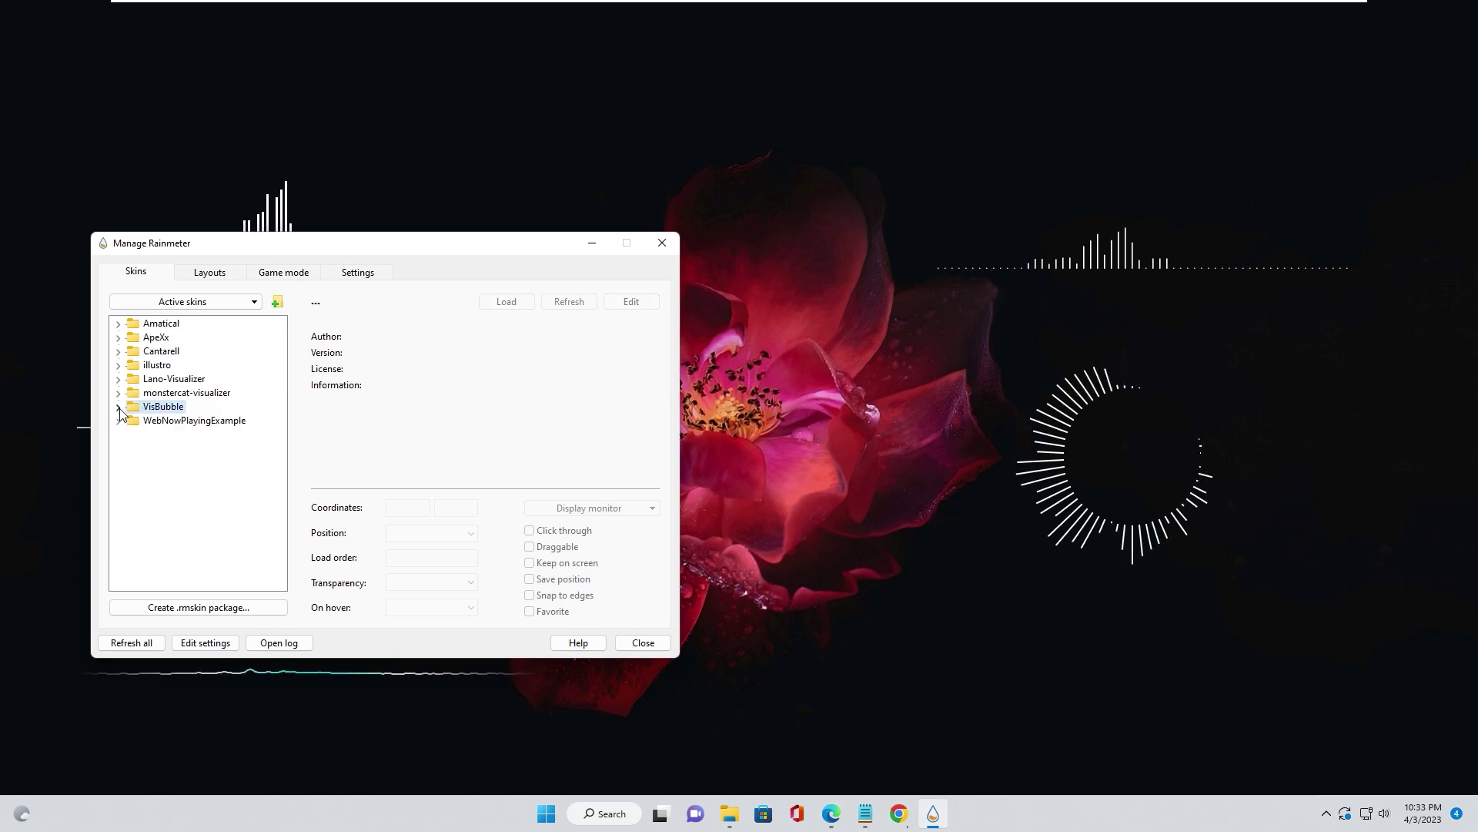
- Minimize the skin manager, raise the Lano bars and VisBubble circle slightly on the desktop, and move the lower wave-line visualizer beneath the circle
{"action": "left_click", "coordinate": [592, 243]}
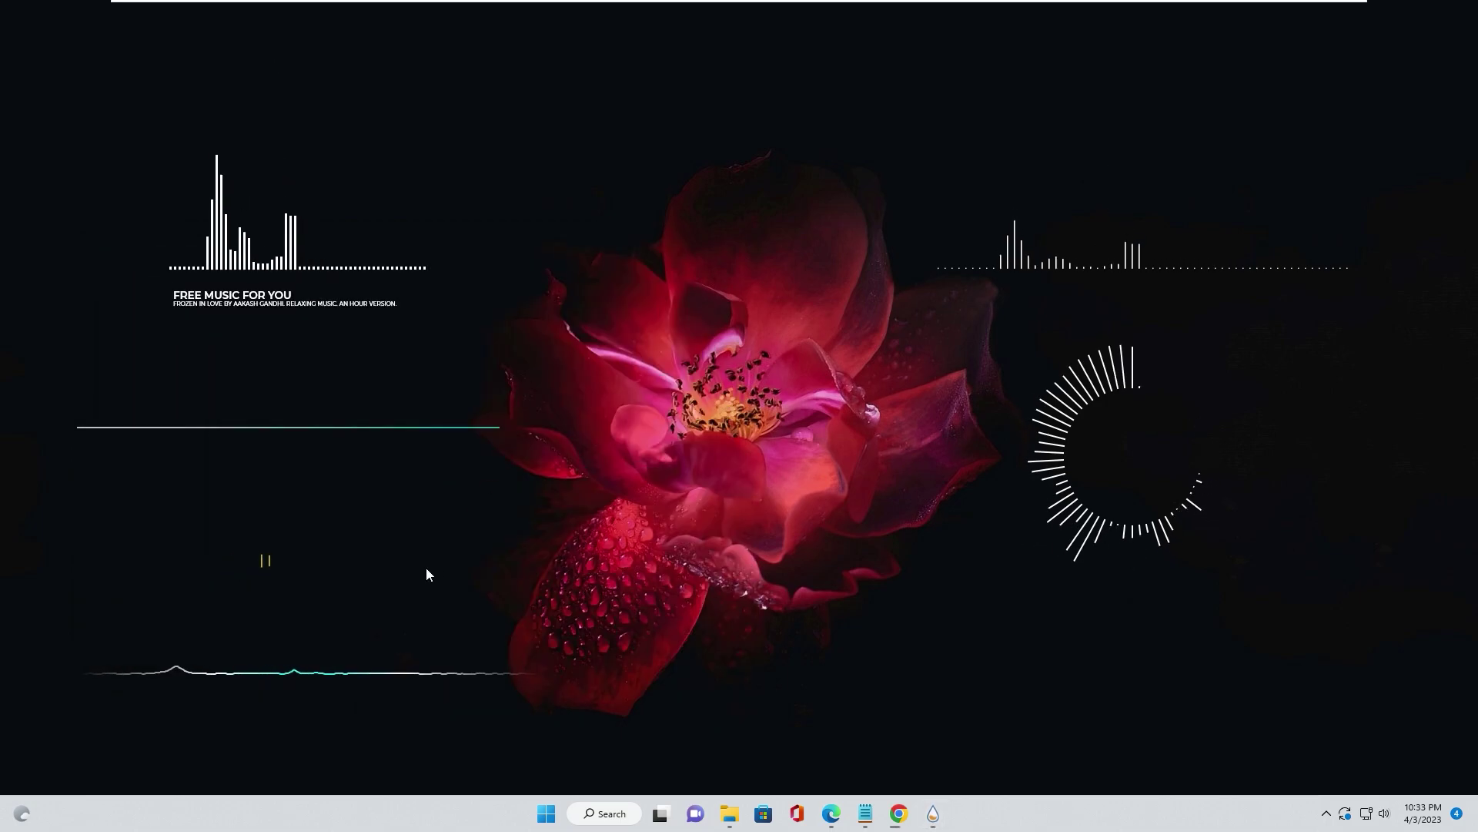
{"action": "left_click_drag", "start_coordinate": [294, 671], "coordinate": [1142, 663]}
{"action": "left_click_drag", "start_coordinate": [1128, 240], "coordinate": [1147, 187]}
{"action": "left_click_drag", "start_coordinate": [1080, 395], "coordinate": [1123, 341]}
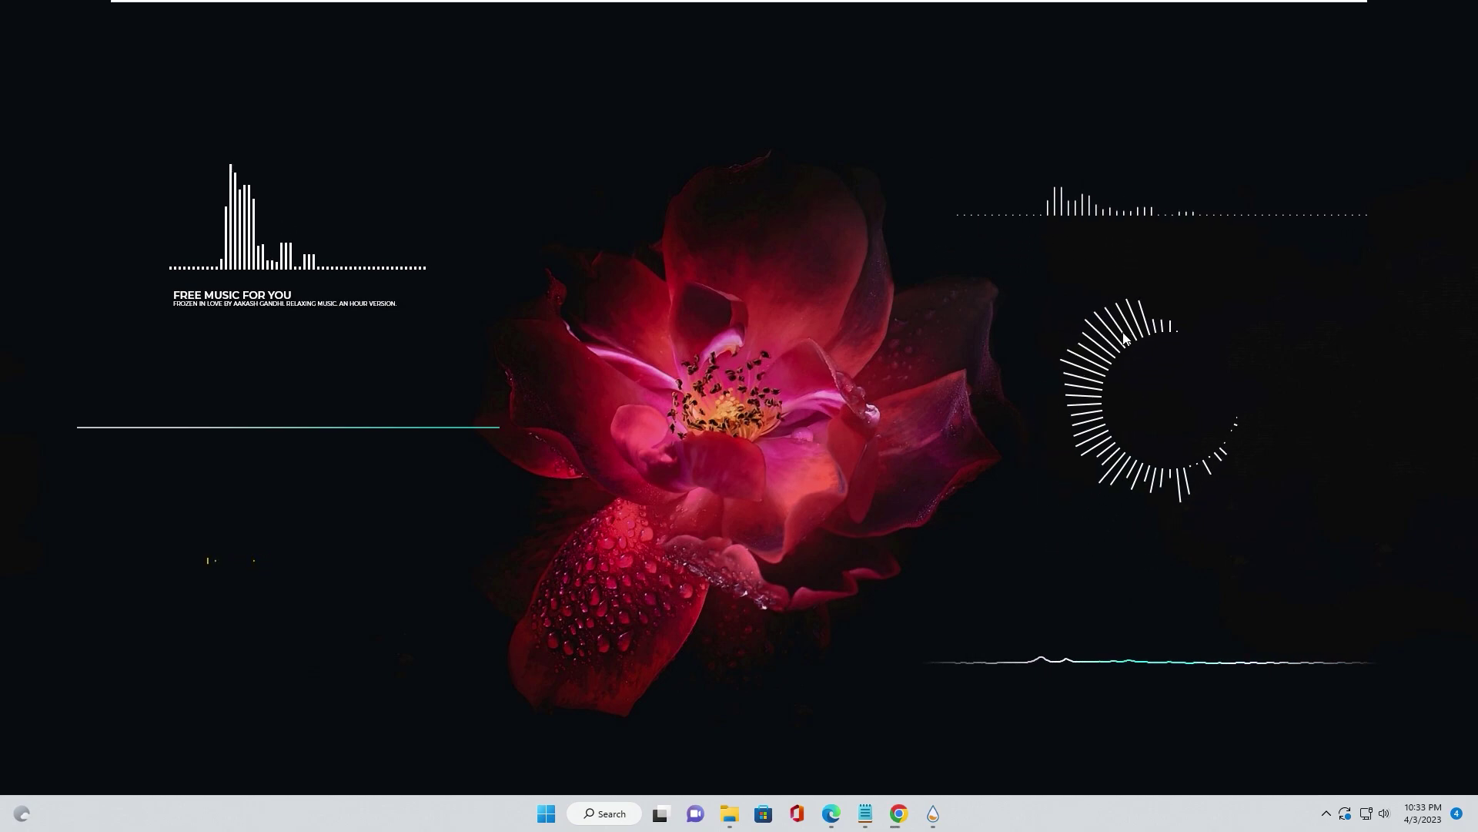
{"action": "left_click_drag", "start_coordinate": [1129, 667], "coordinate": [1141, 635]}
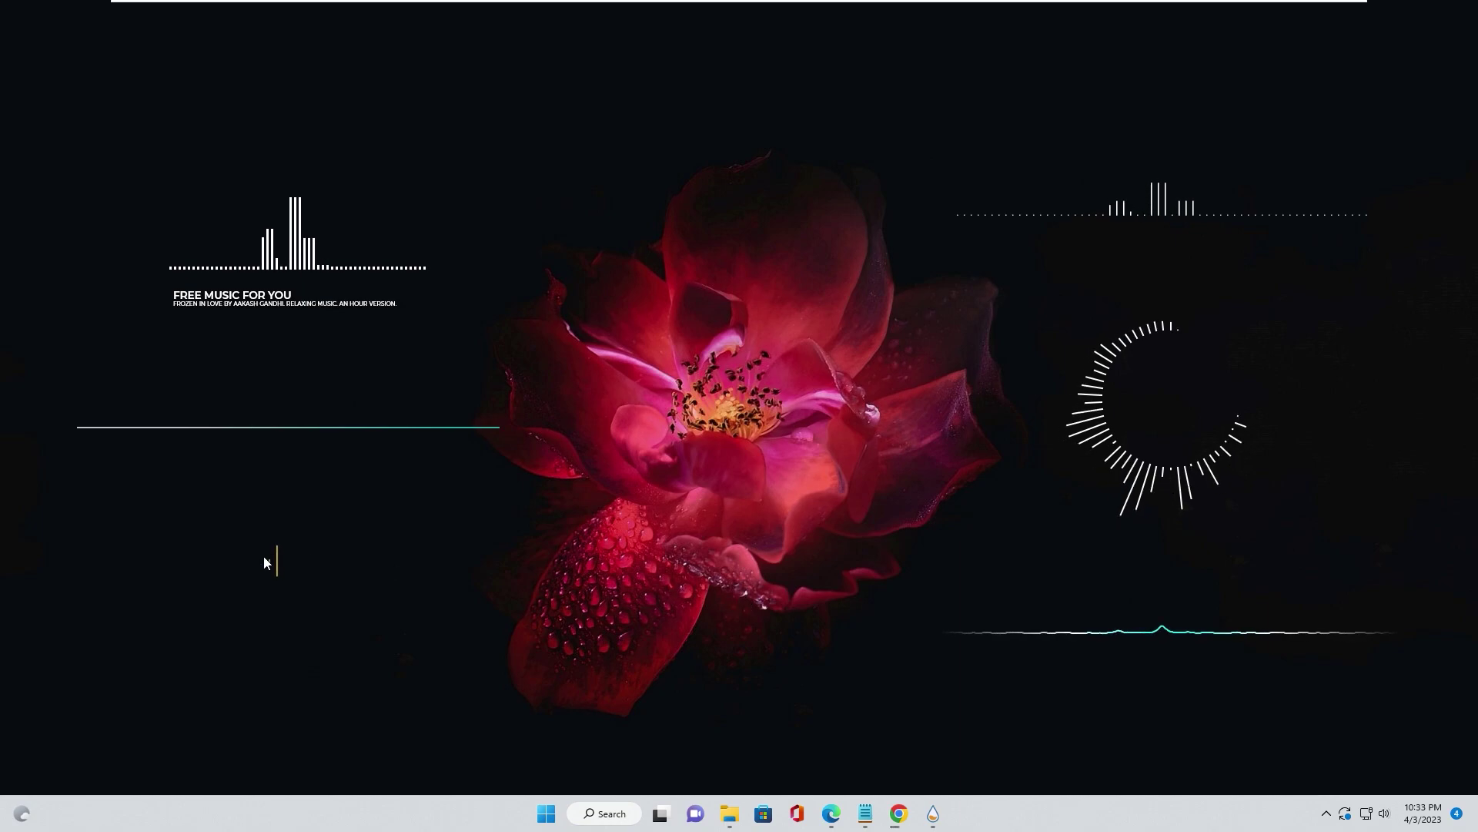